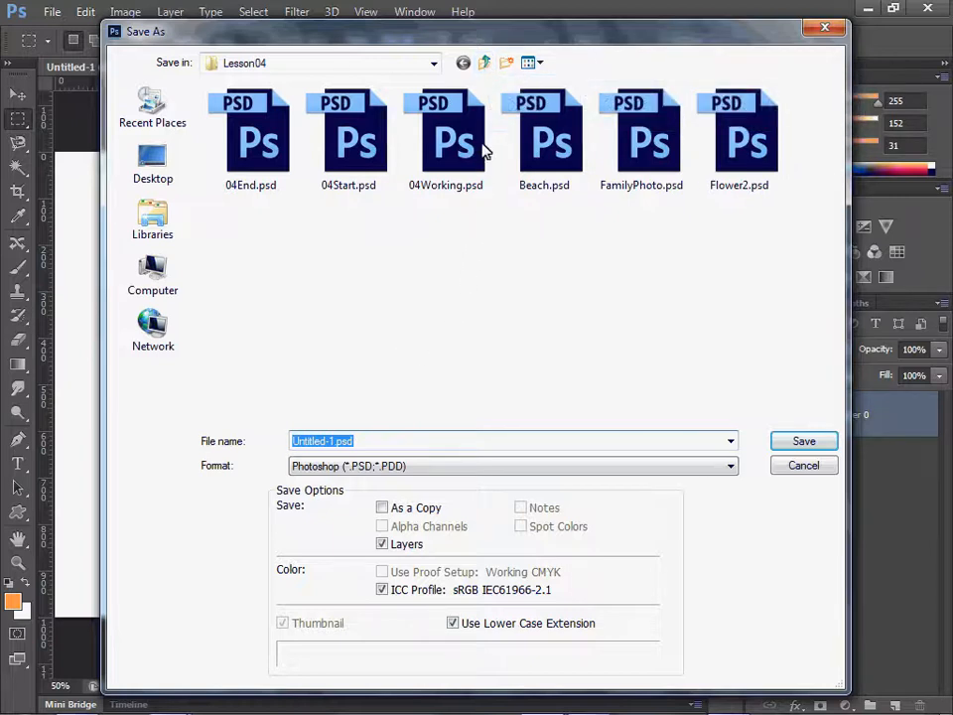
# Step: Browse to the Photoshop-Web-Design folder on the Desktop as the save location
pyautogui.doubleClick(487, 65)
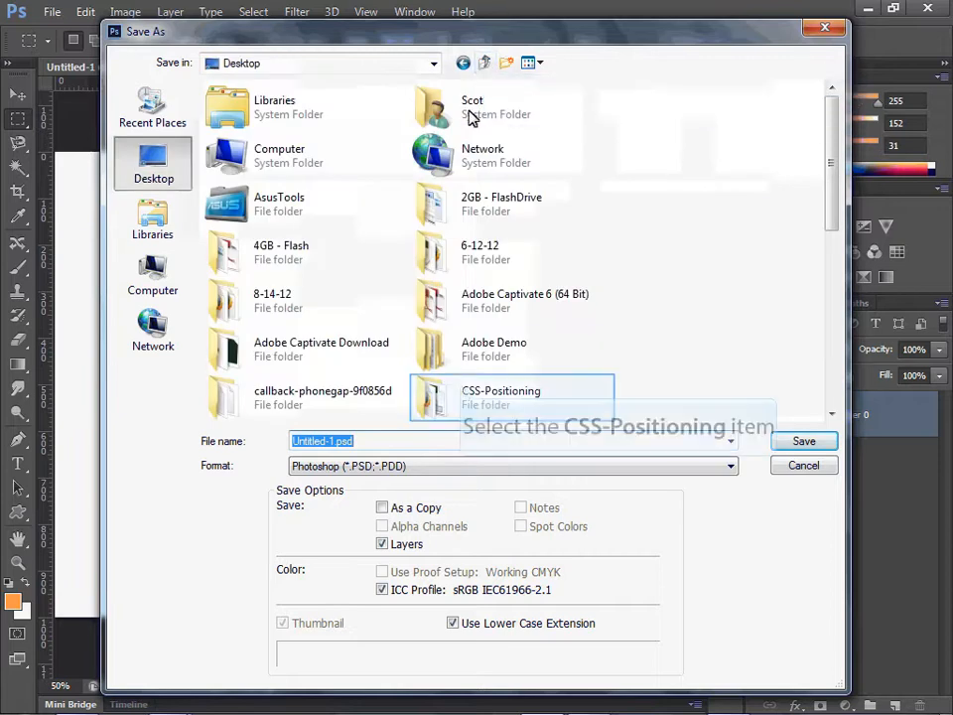
pyautogui.click(462, 391)
pyautogui.scroll(-5, 472, 385)
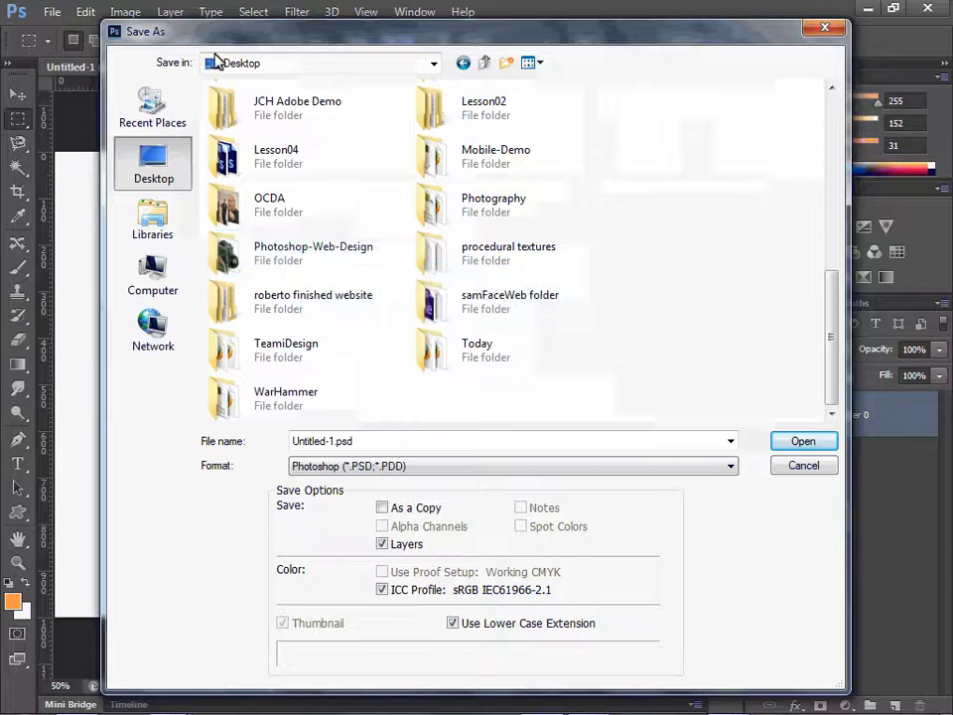
pyautogui.click(227, 254)
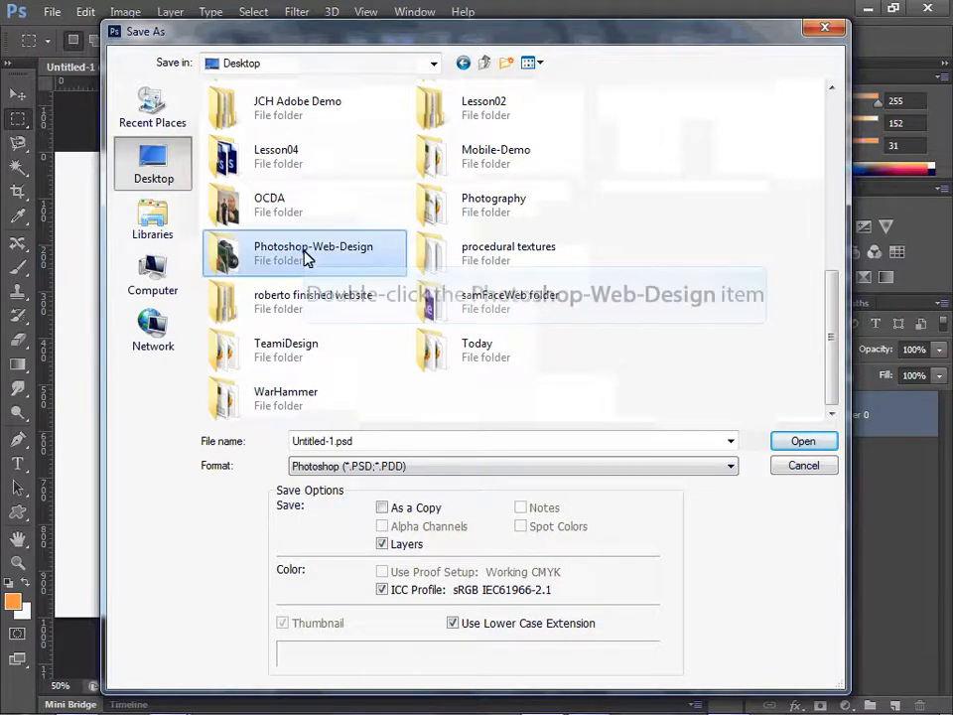
pyautogui.doubleClick(227, 255)
# Step: Save the document as photoshop-web-design.psd with Maximize Compatibility enabled
pyautogui.click(323, 443)
pyautogui.moveTo(335, 440); pyautogui.dragTo(173, 450)
pyautogui.write('p')
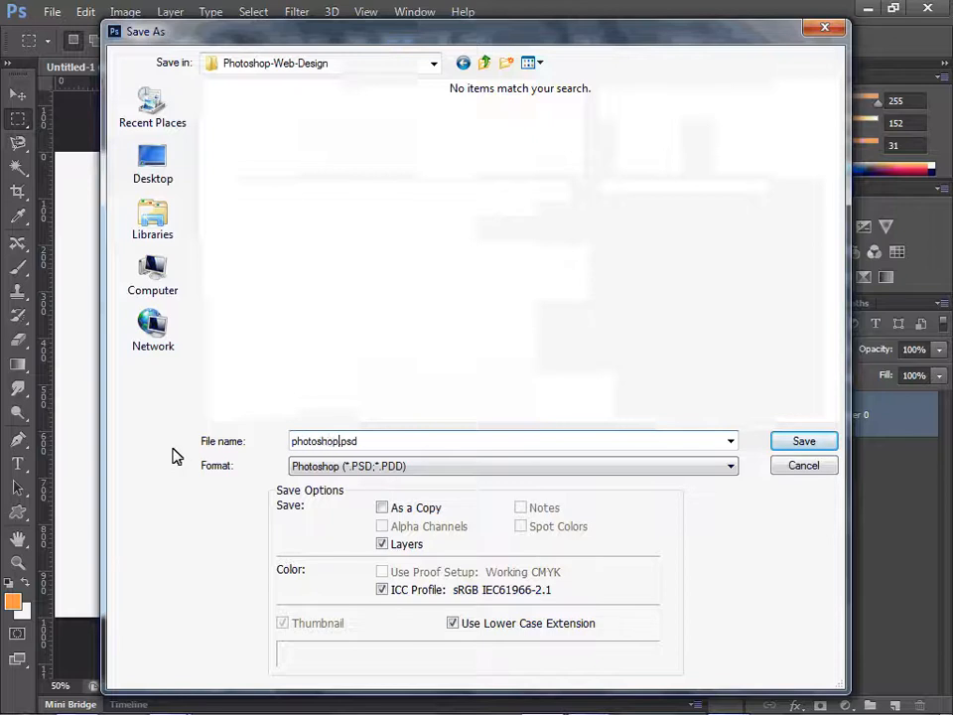
pyautogui.write('hotoshop-web-design')
pyautogui.press('Return')
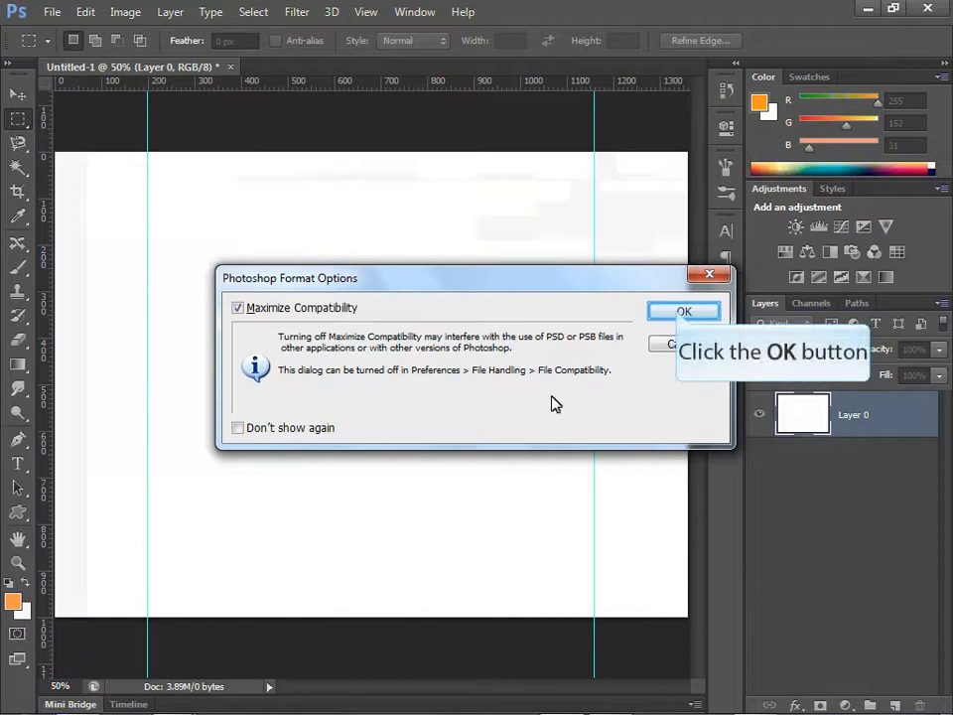
pyautogui.click(681, 313)
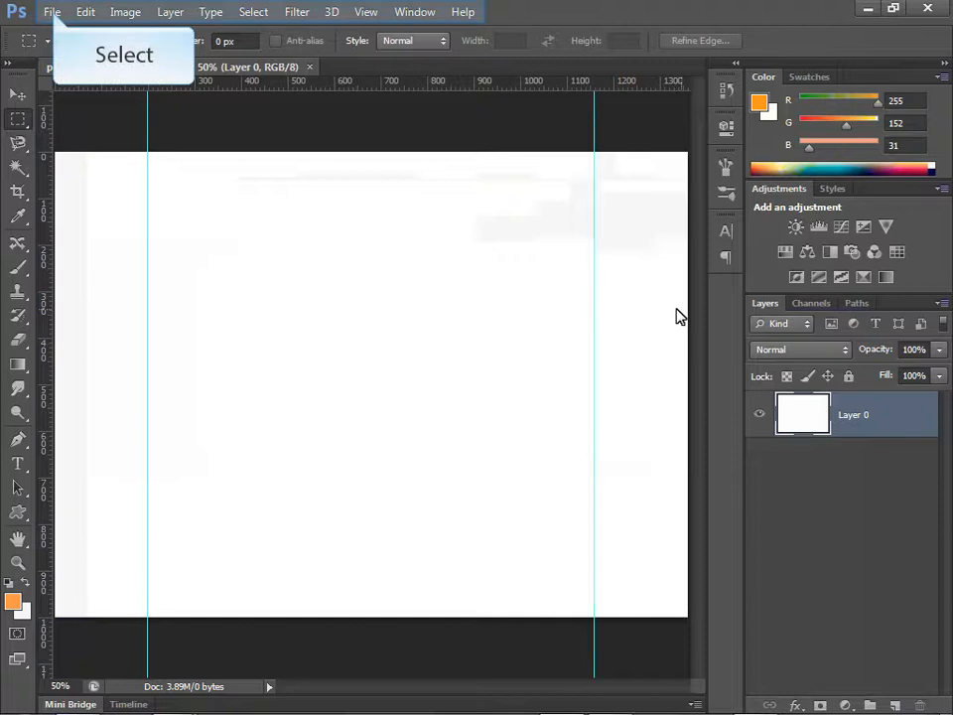
# Step: Open DSC_7720-M.jpg and copy the entire image into photoshop-web-design.psd
pyautogui.click(52, 12)
pyautogui.click(79, 46)
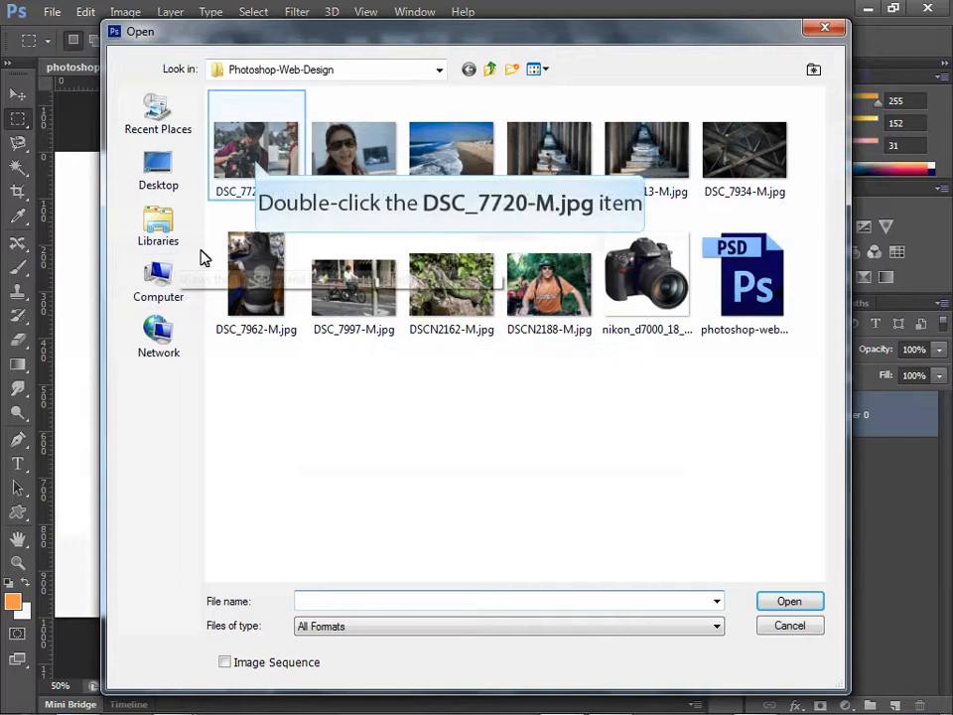
pyautogui.doubleClick(255, 158)
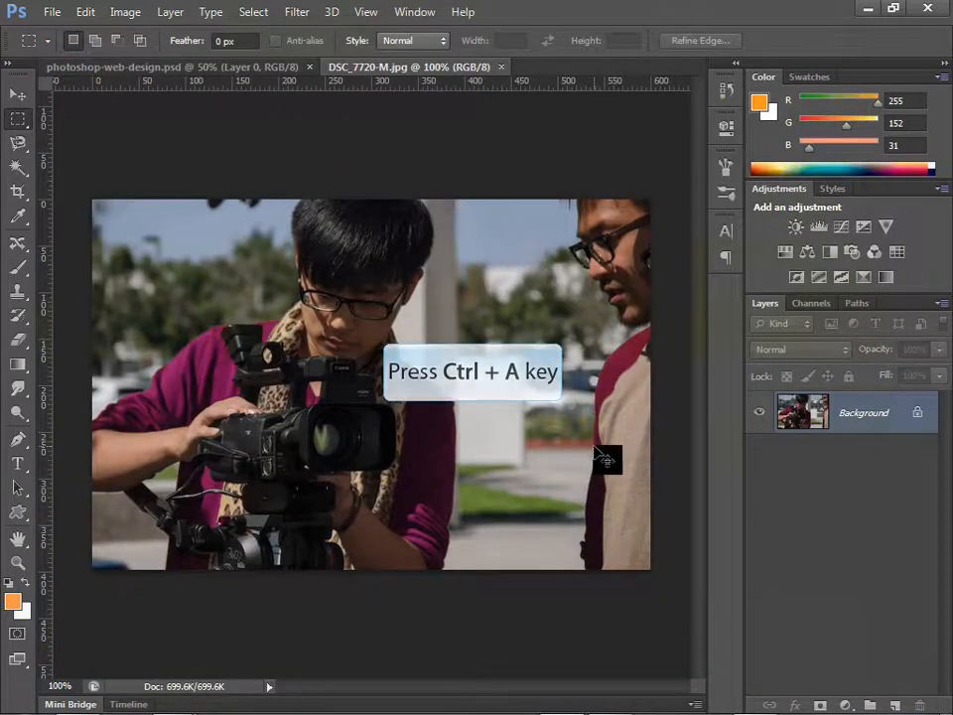
pyautogui.hotkey('ctrl', 'a')
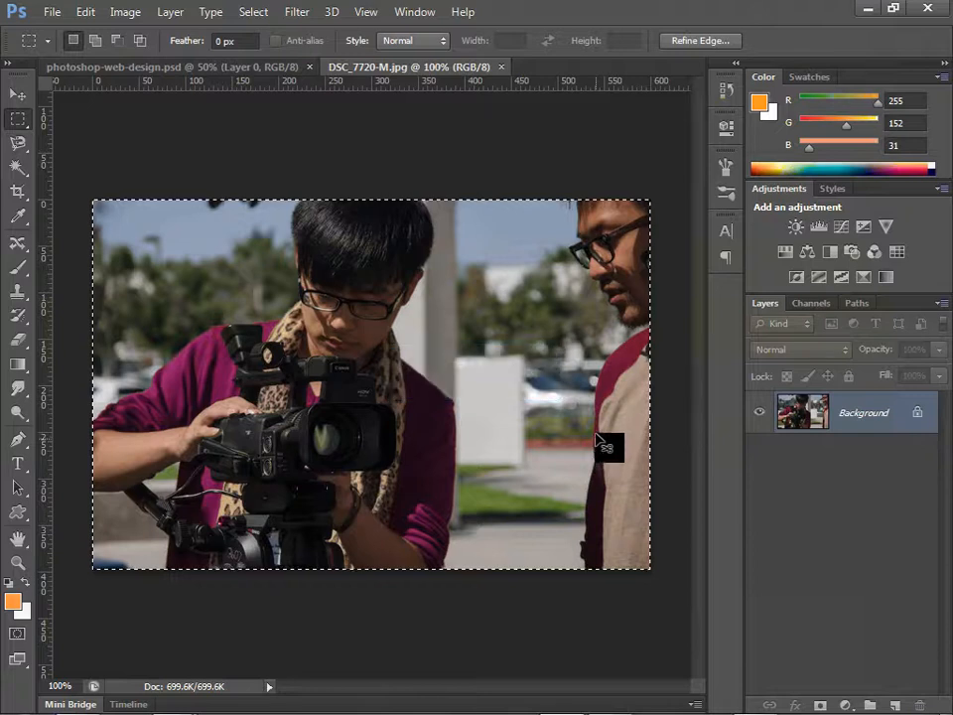
pyautogui.click(247, 69)
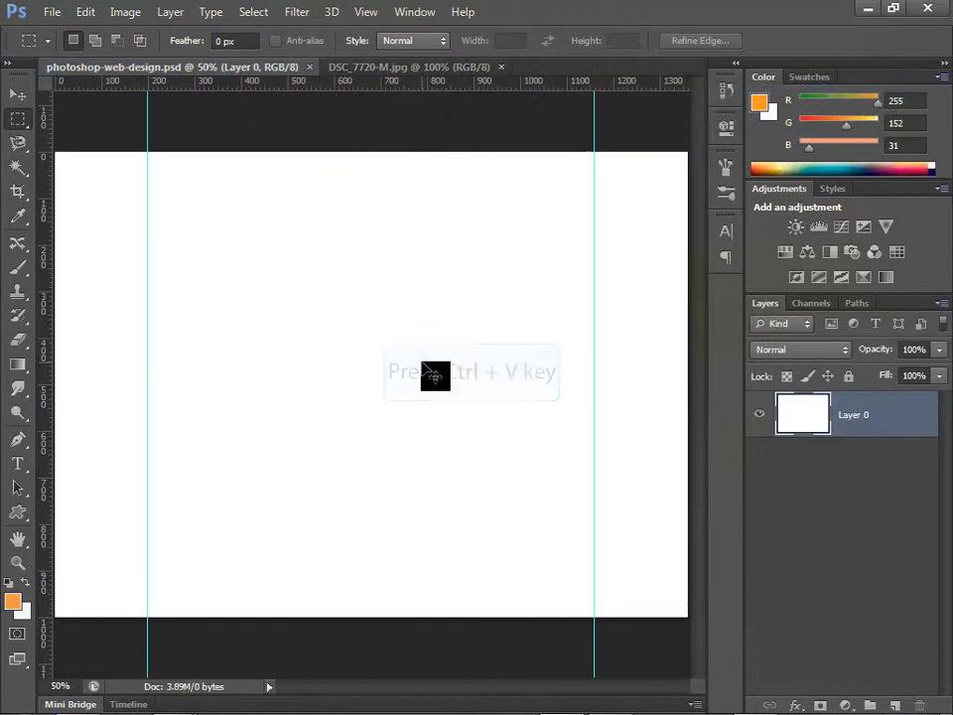
pyautogui.hotkey('ctrl', 'v')
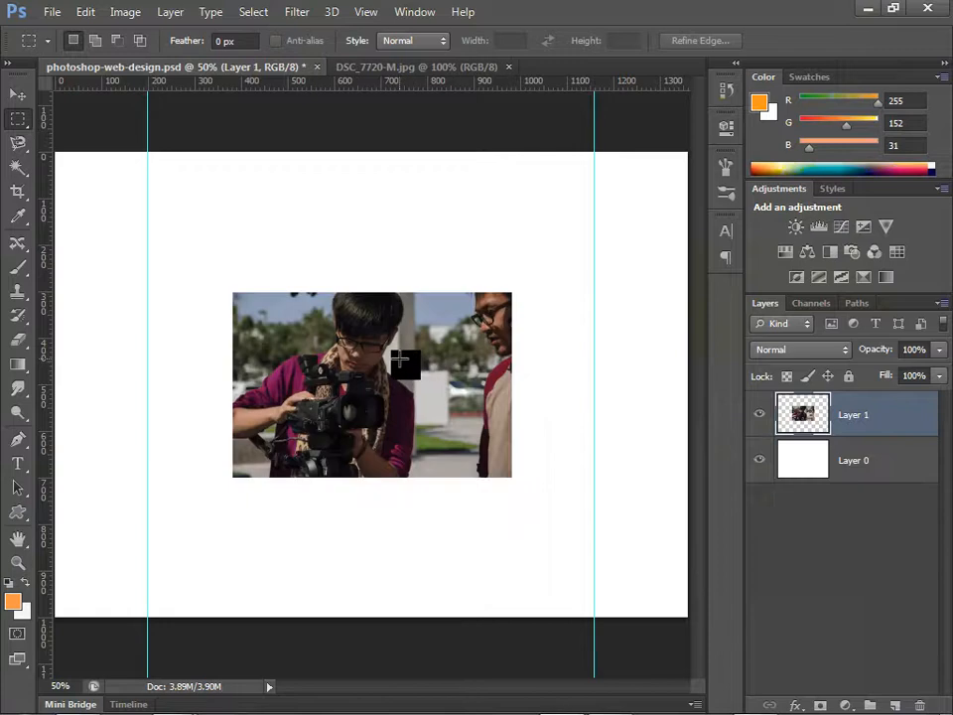
# Step: Scale the pasted photo to about 51% and place it left of centre, at about X 428.5 px, Y 445 px
pyautogui.press('v')
pyautogui.hotkey('ctrl', 't')
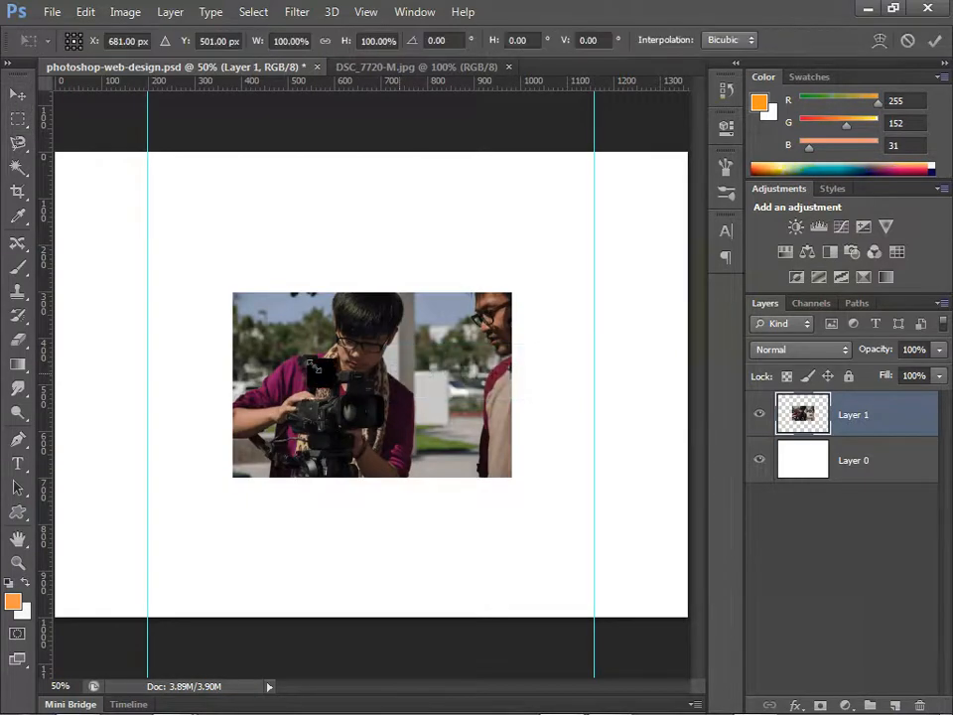
pyautogui.moveTo(234, 293); pyautogui.dragTo(208, 346)
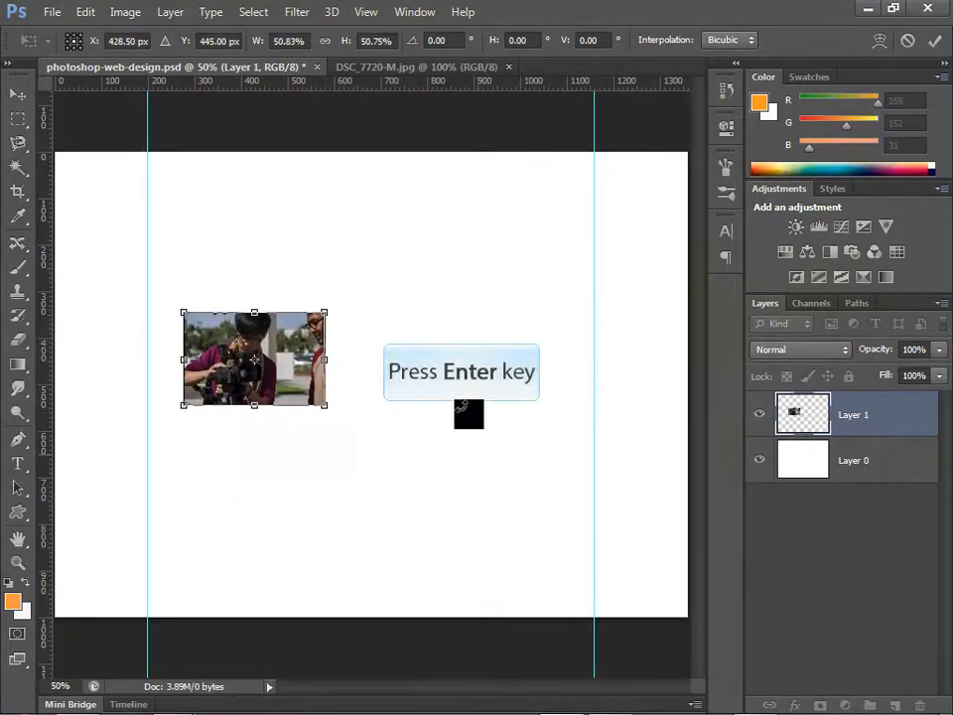
pyautogui.press('Return')
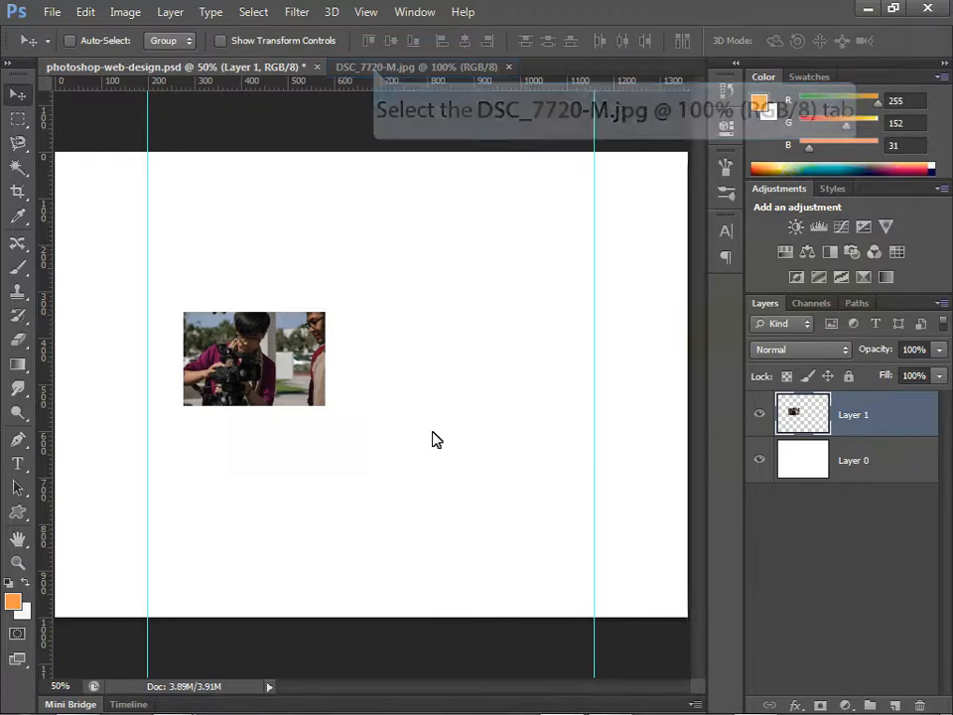
# Step: Close DSC_7720-M.jpg and open nikon_d7000_18_200_main__75520.1346085403.1280.1280.jpg
pyautogui.click(466, 67)
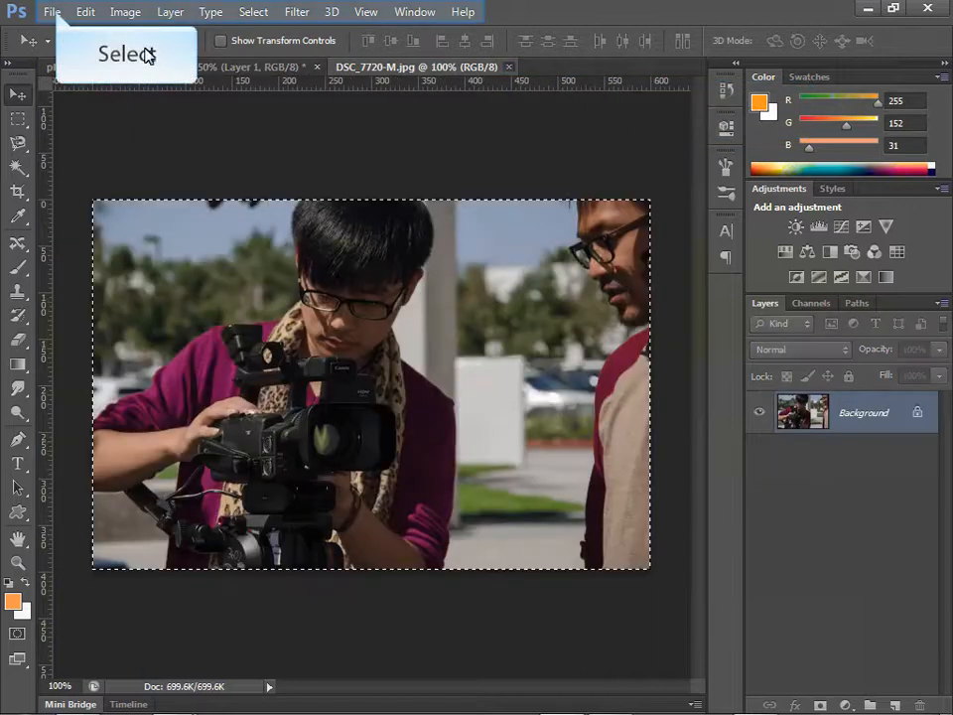
pyautogui.click(49, 12)
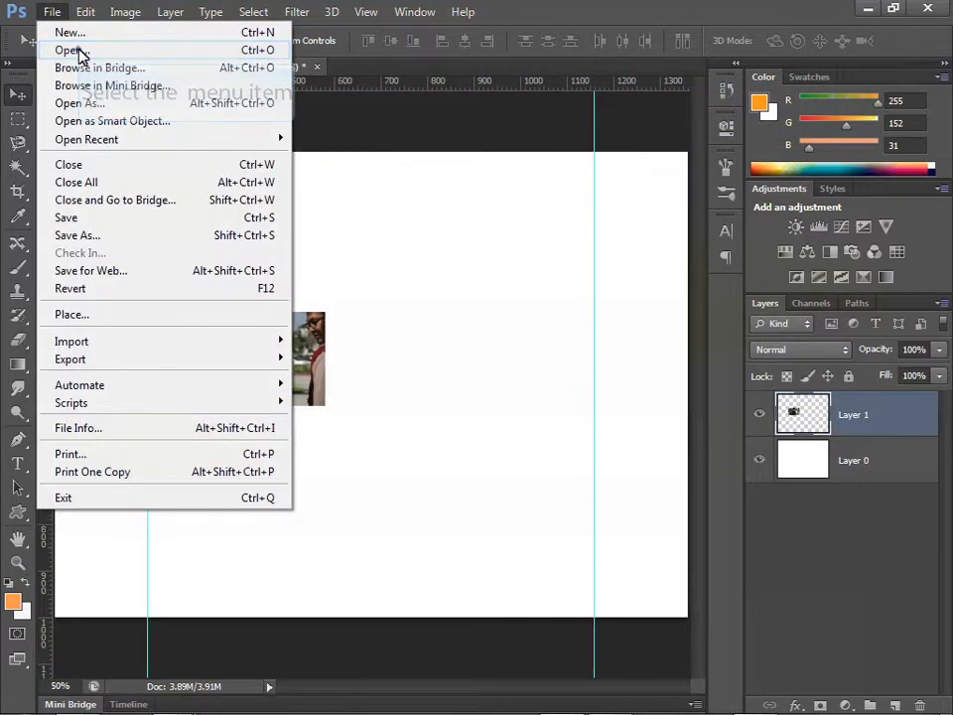
pyautogui.click(78, 49)
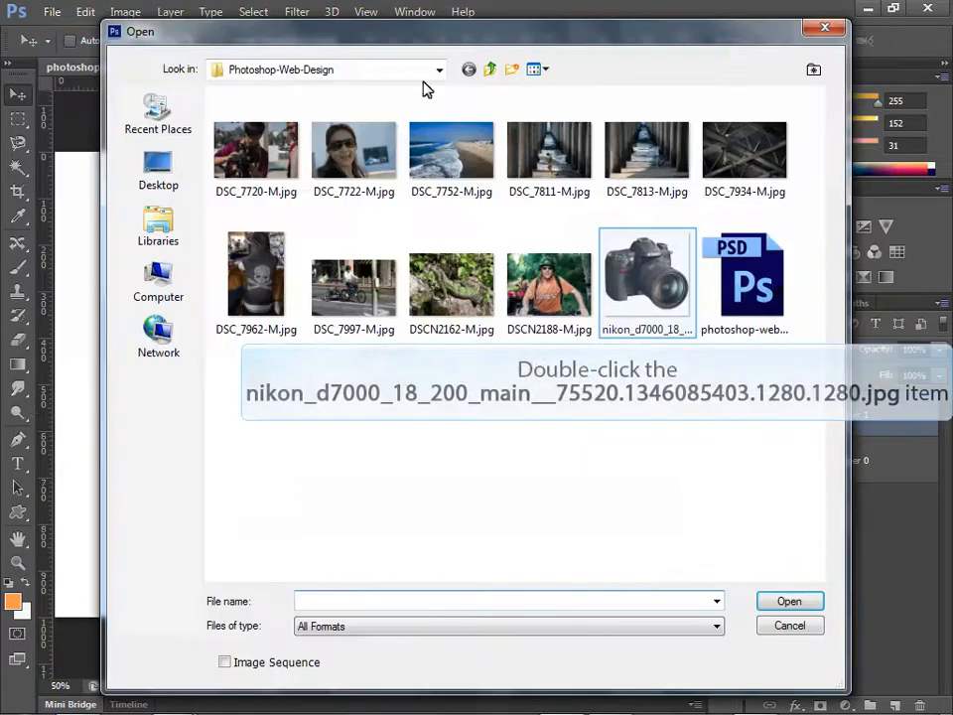
pyautogui.doubleClick(648, 297)
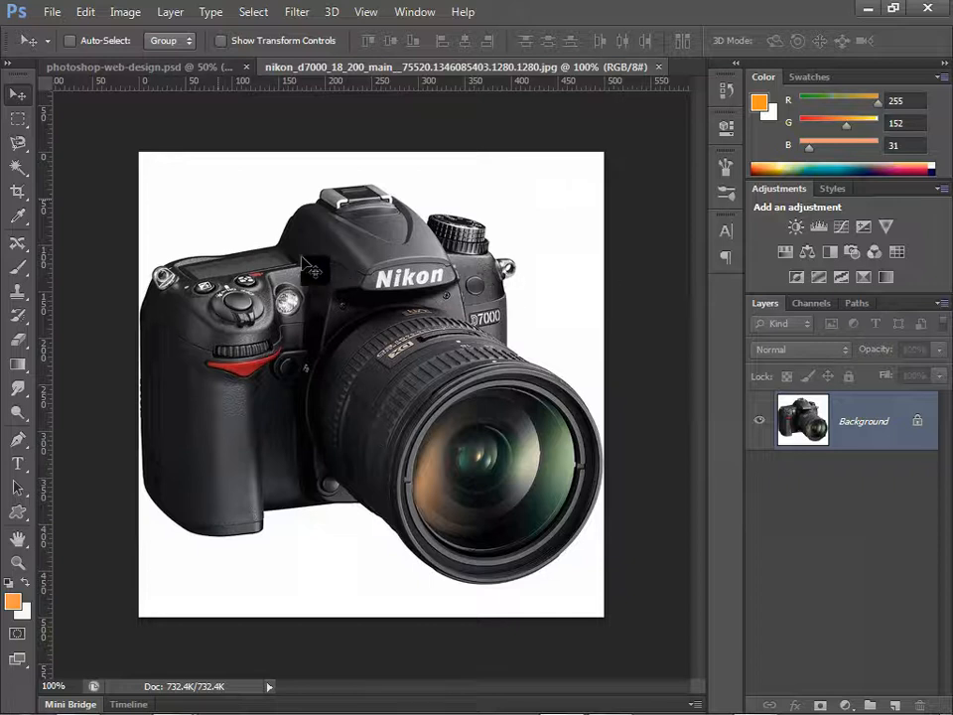
# Step: Select the white background around the camera with the Magic Wand, then invert the selection to isolate the camera
pyautogui.press('w')
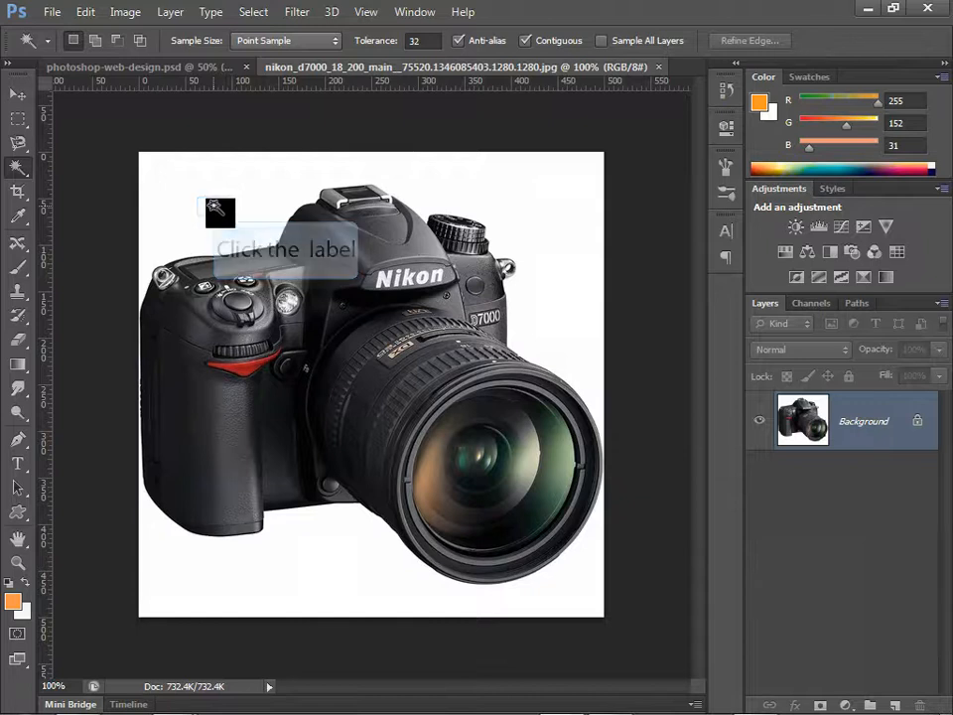
pyautogui.click(212, 207)
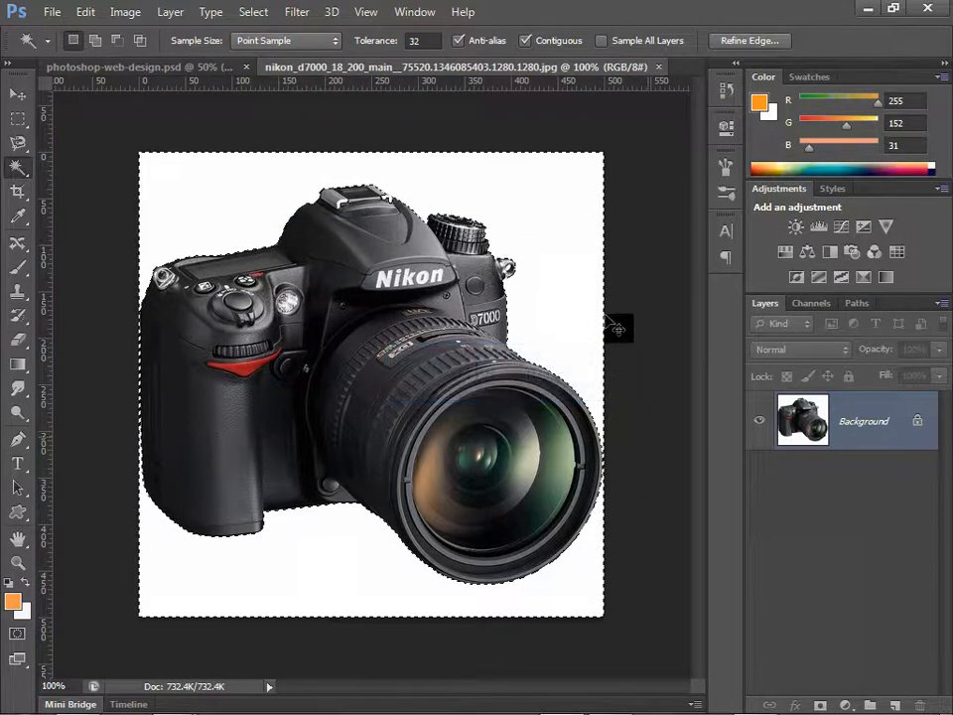
pyautogui.hotkey('ctrl', 'shift', 'i')
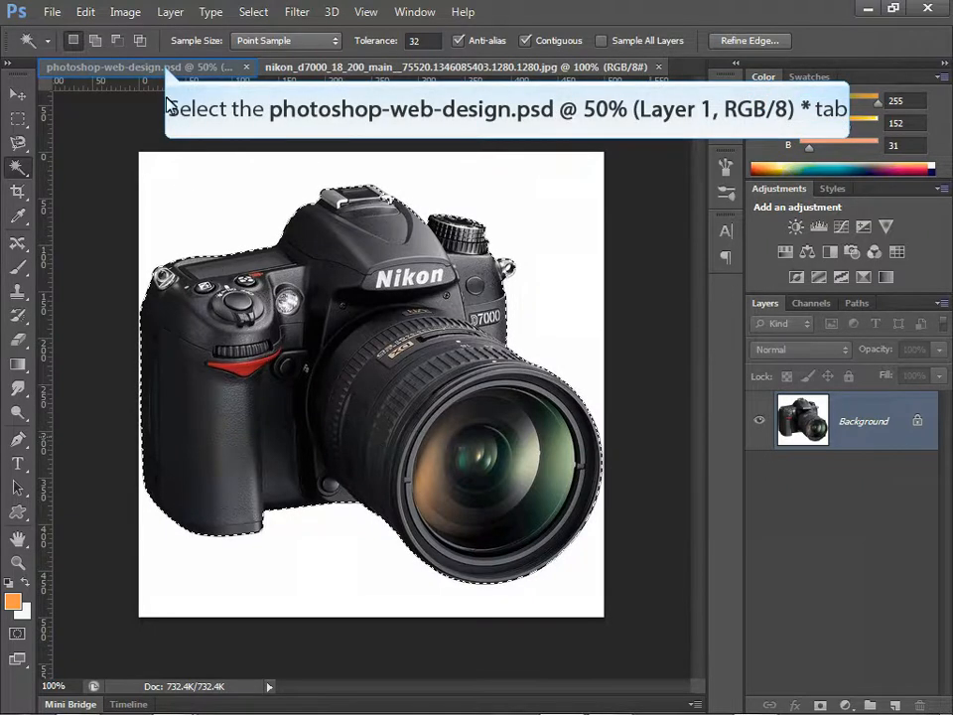
# Step: Paste the camera cutout into photoshop-web-design.psd and move it to the upper-left area of the canvas, overlapping the left guide
pyautogui.click(114, 66)
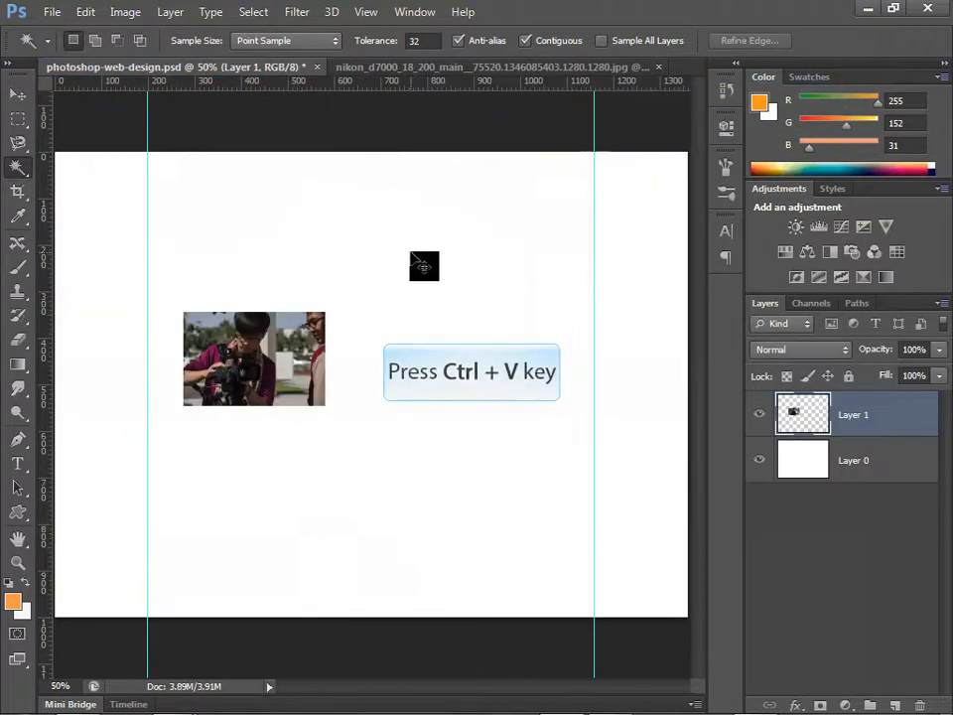
pyautogui.hotkey('ctrl', 'v')
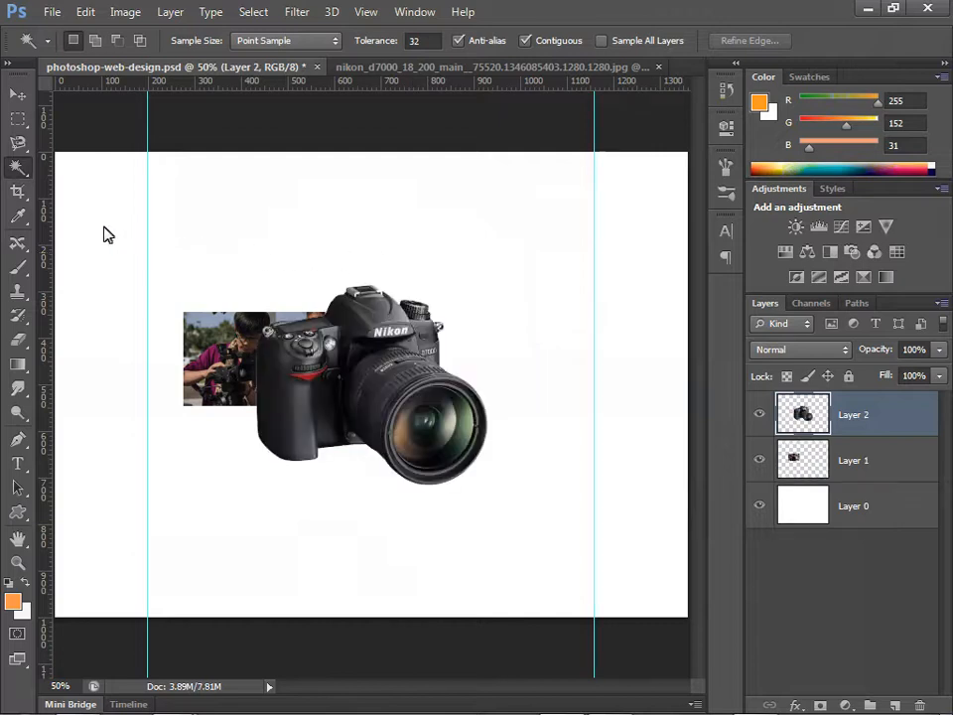
pyautogui.click(18, 95)
pyautogui.moveTo(368, 395); pyautogui.dragTo(247, 309)
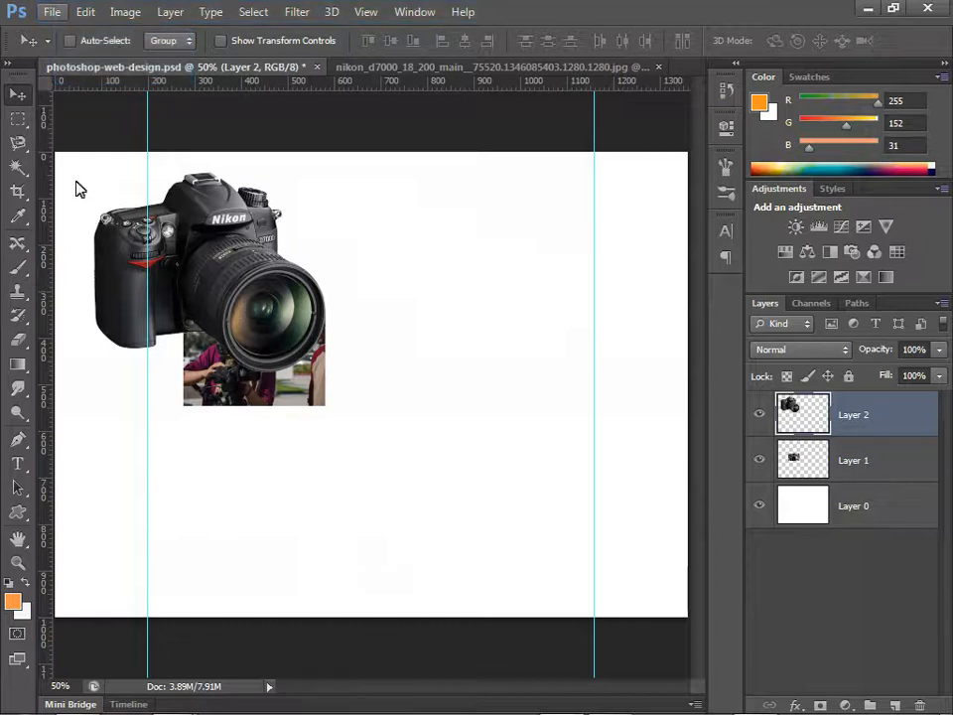
# Step: Open DSC_7811-M.jpg and copy the entire image into photoshop-web-design.psd
pyautogui.click(53, 11)
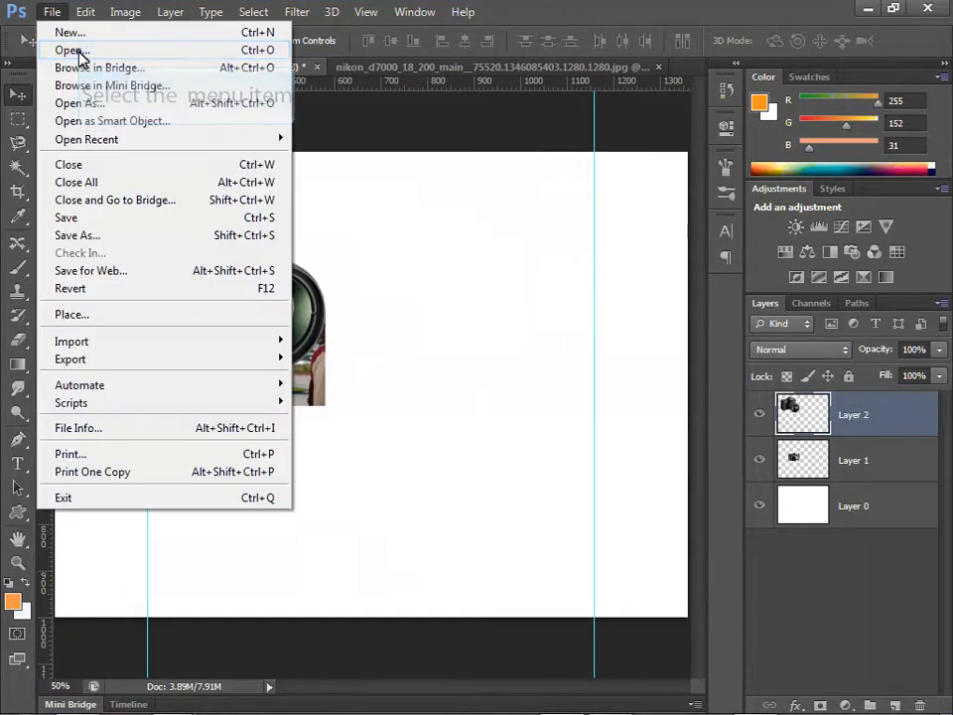
pyautogui.click(72, 45)
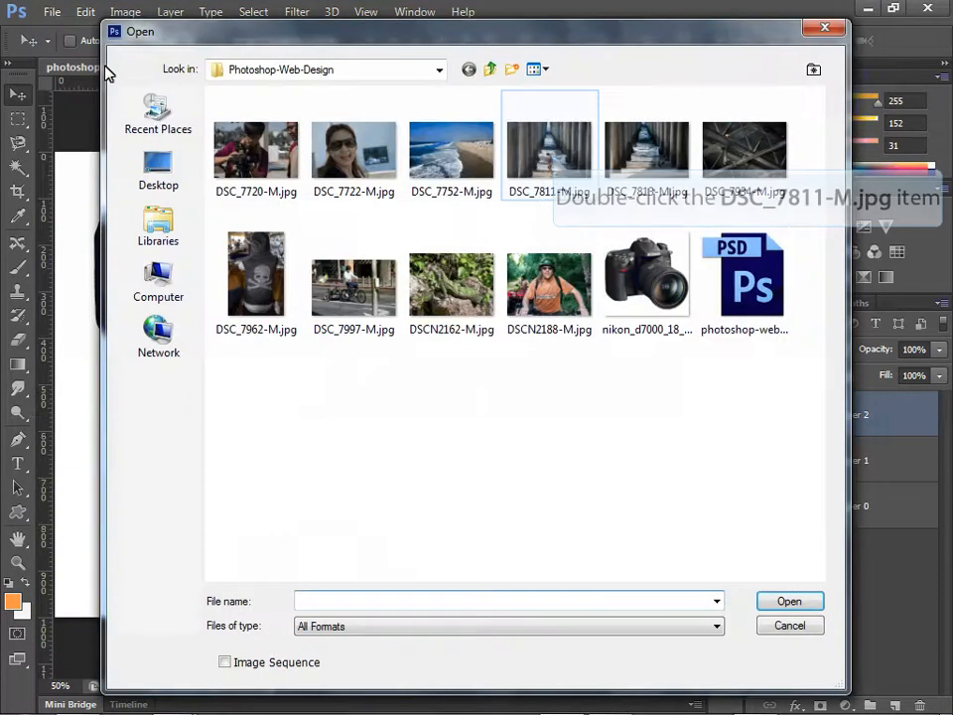
pyautogui.doubleClick(552, 158)
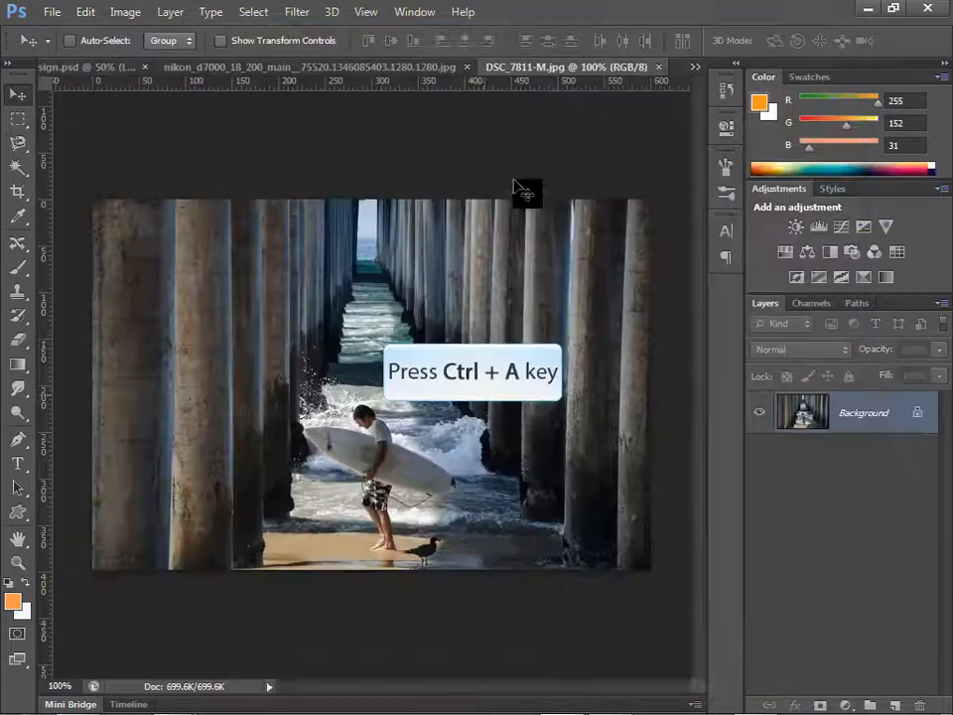
pyautogui.hotkey('ctrl', 'a')
pyautogui.hotkey('ctrl', 'c')
pyautogui.click(305, 71)
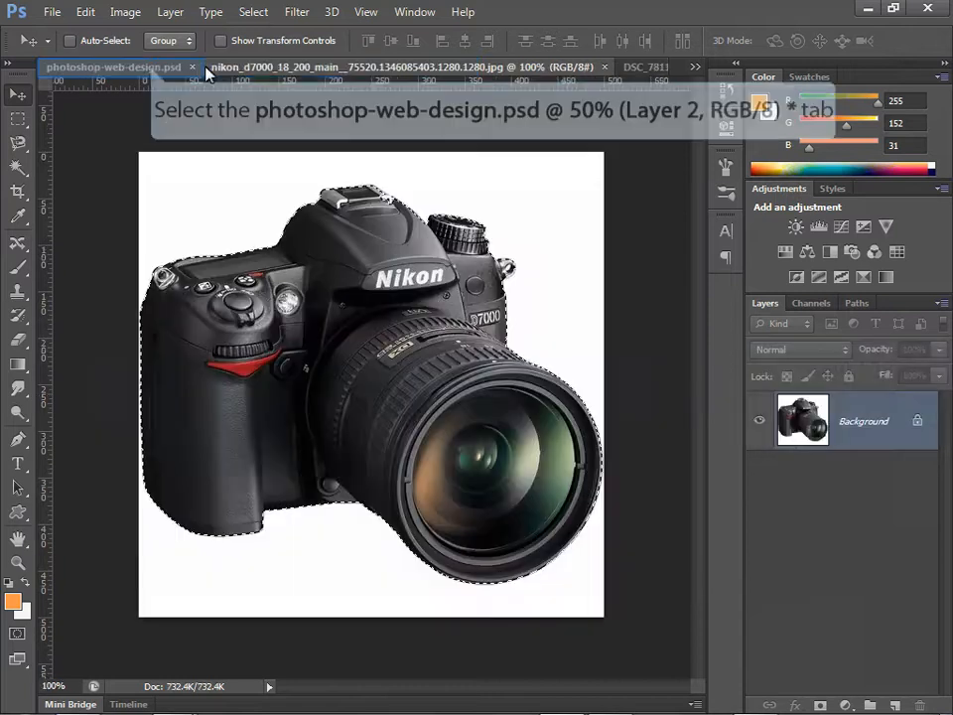
pyautogui.click(151, 72)
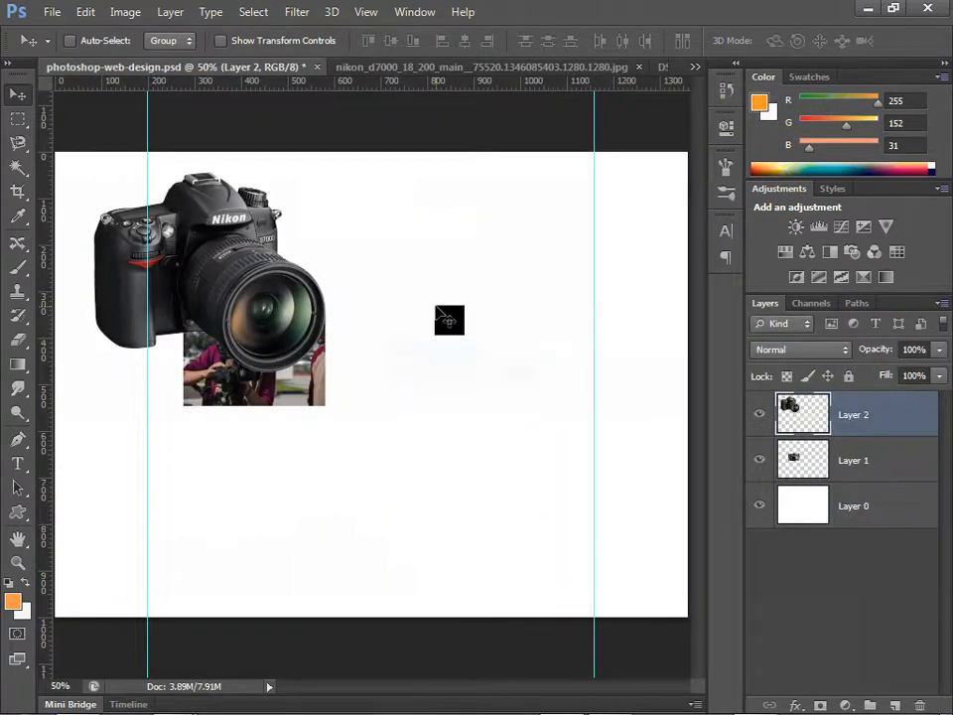
pyautogui.hotkey('ctrl', 'v')
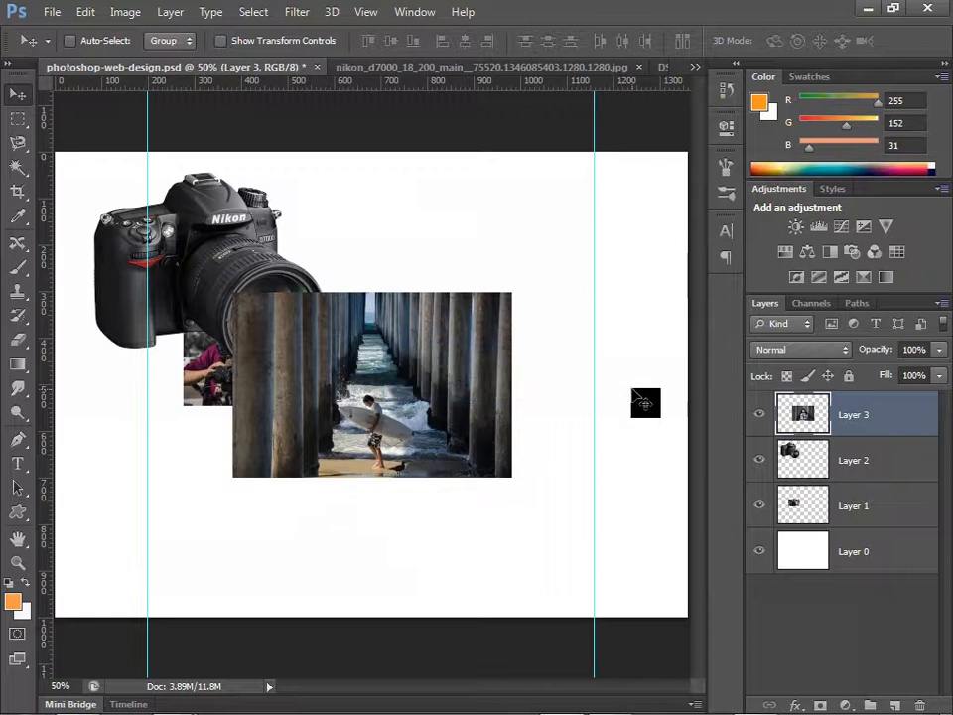
# Step: Scale the pasted pier photo down to about 56% toward its lower-right corner
pyautogui.hotkey('ctrl', 't')
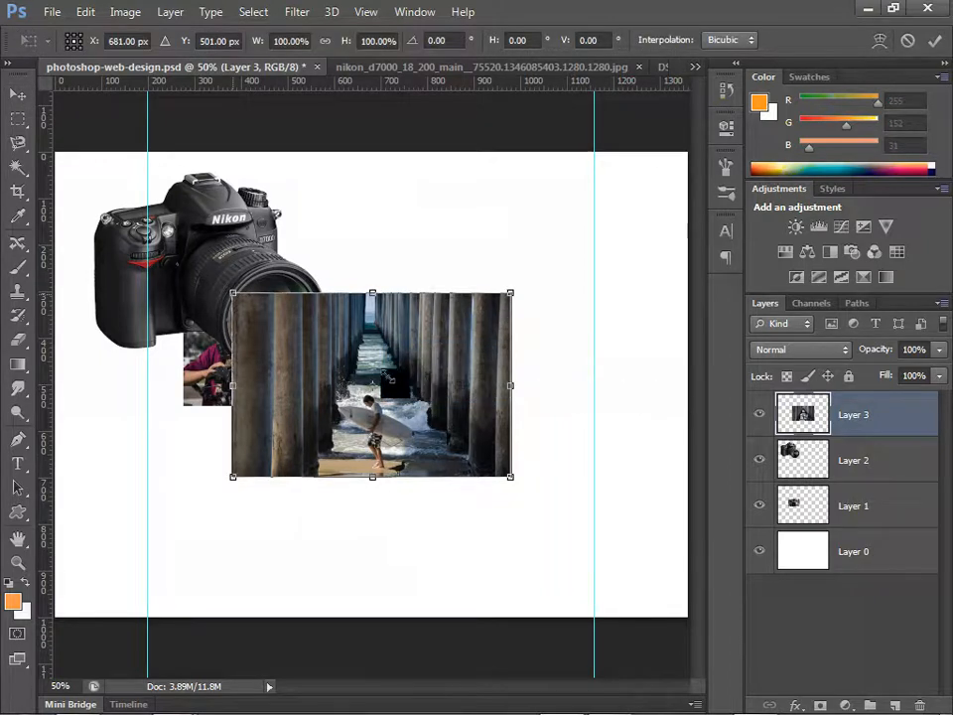
pyautogui.moveTo(235, 296); pyautogui.dragTo(345, 400)
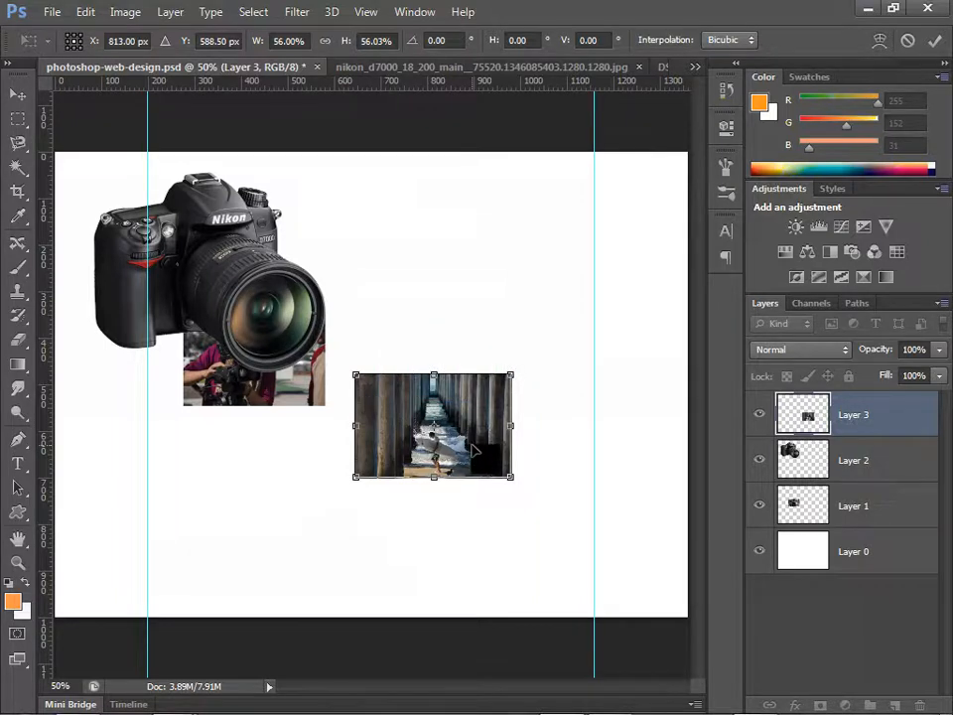
pyautogui.press('Return')
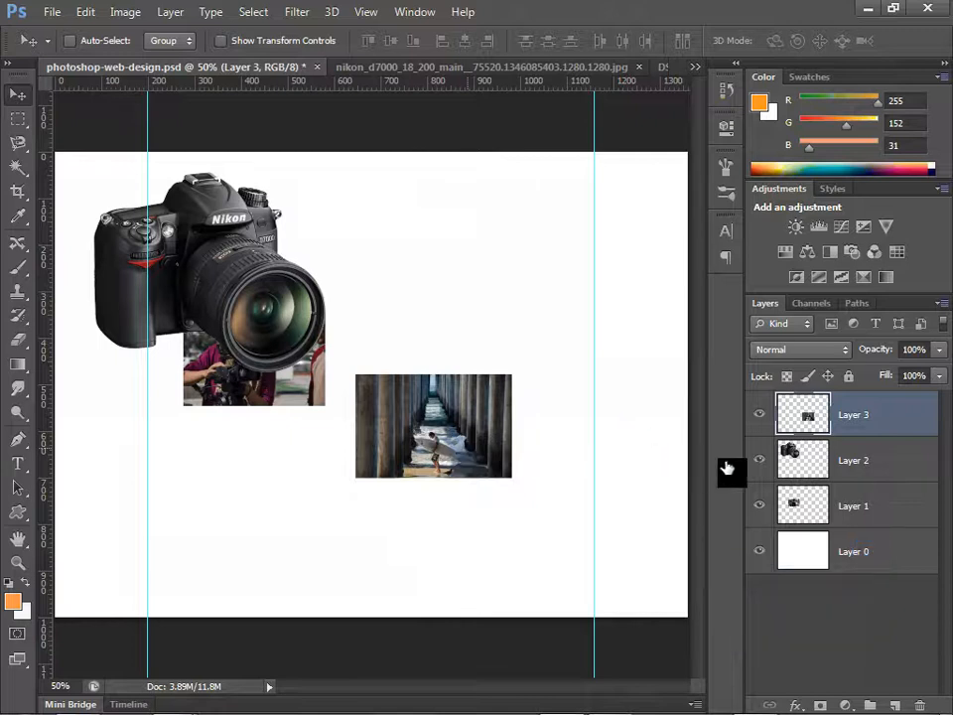
# Step: Select Layer 0 and reset the foreground and background colors to the default black and white
pyautogui.click(870, 557)
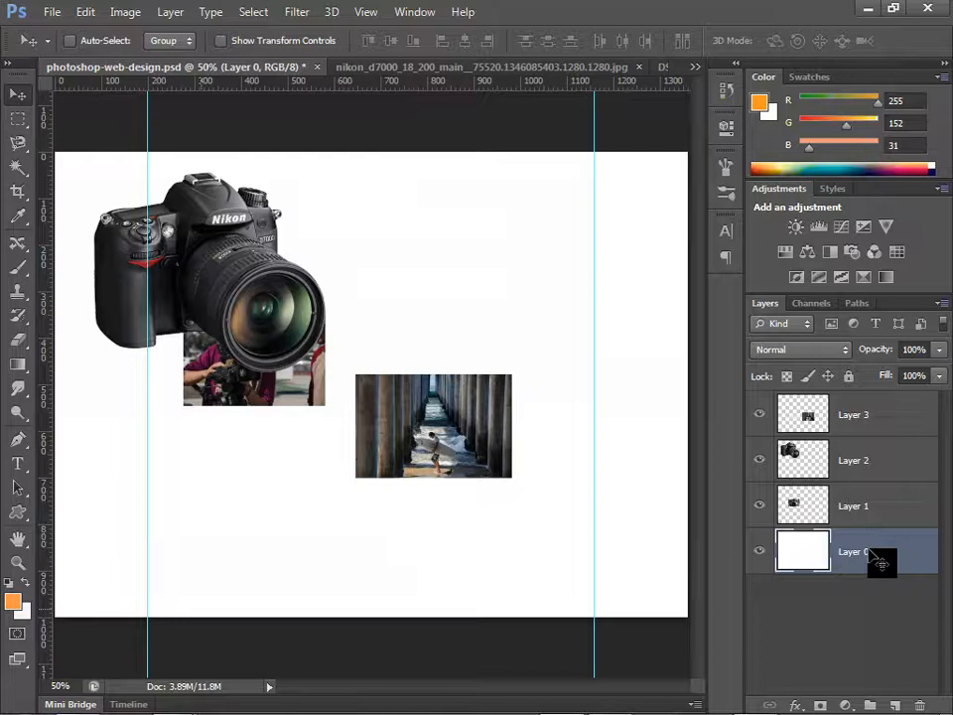
pyautogui.moveTo(882, 562); pyautogui.dragTo(202, 616)
pyautogui.press('d')
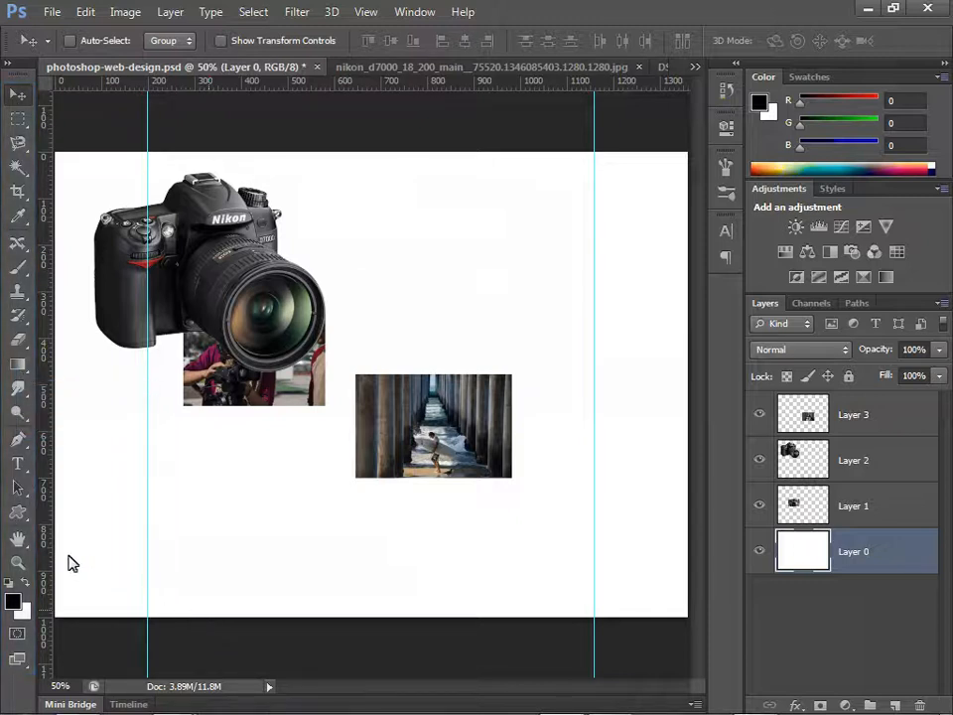
# Step: Draw a black-to-white linear gradient on Layer 0, straight down from the canvas's top edge over about a third of its height
pyautogui.rightClick(17, 367)
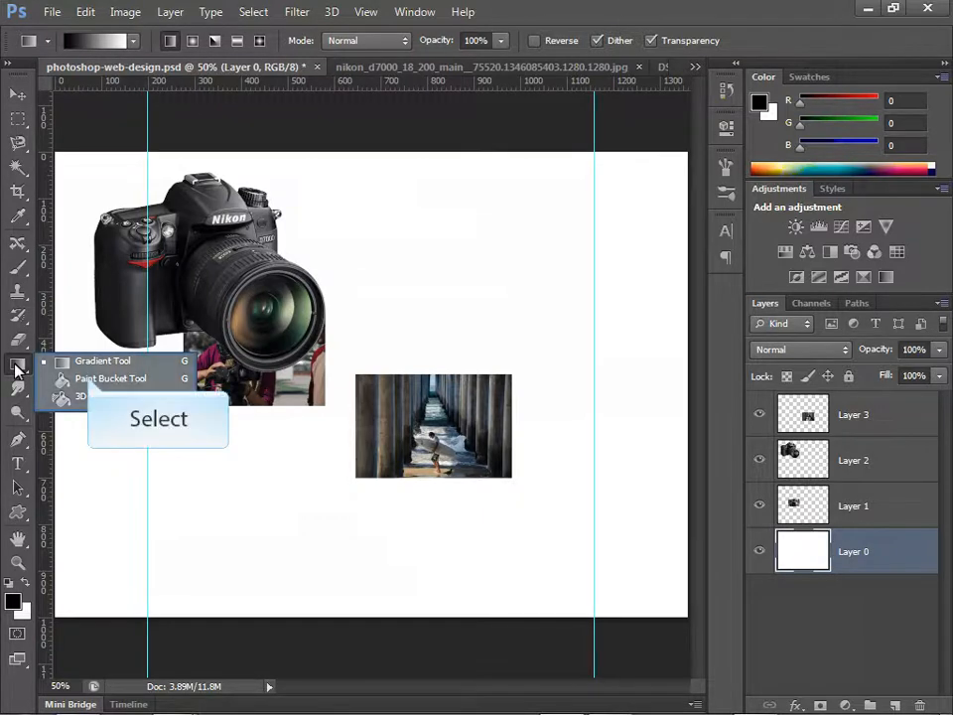
pyautogui.click(90, 381)
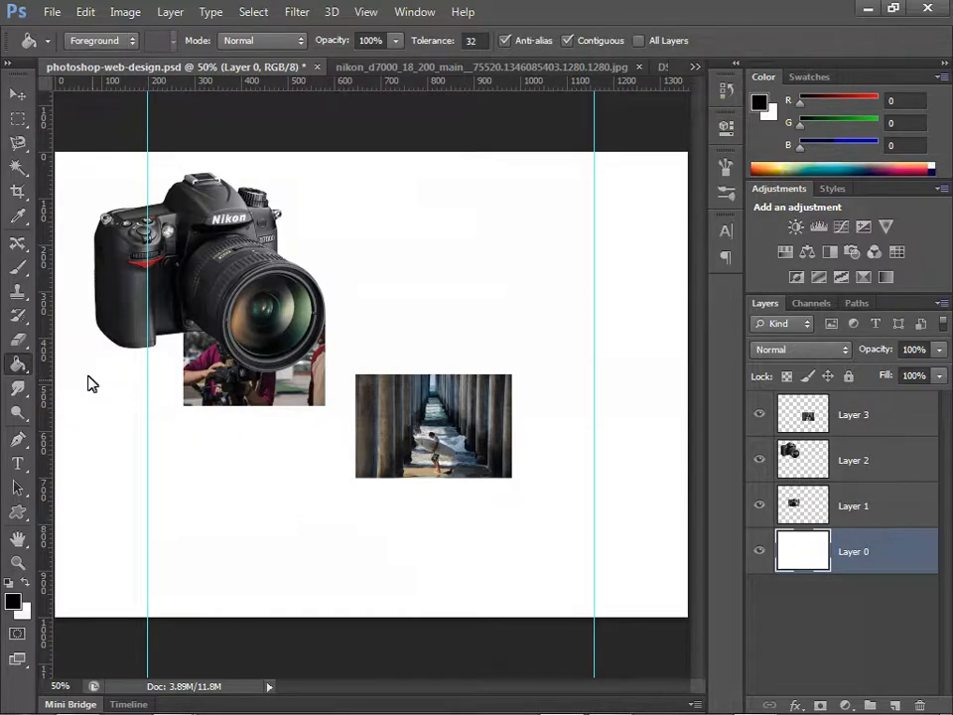
pyautogui.rightClick(89, 383)
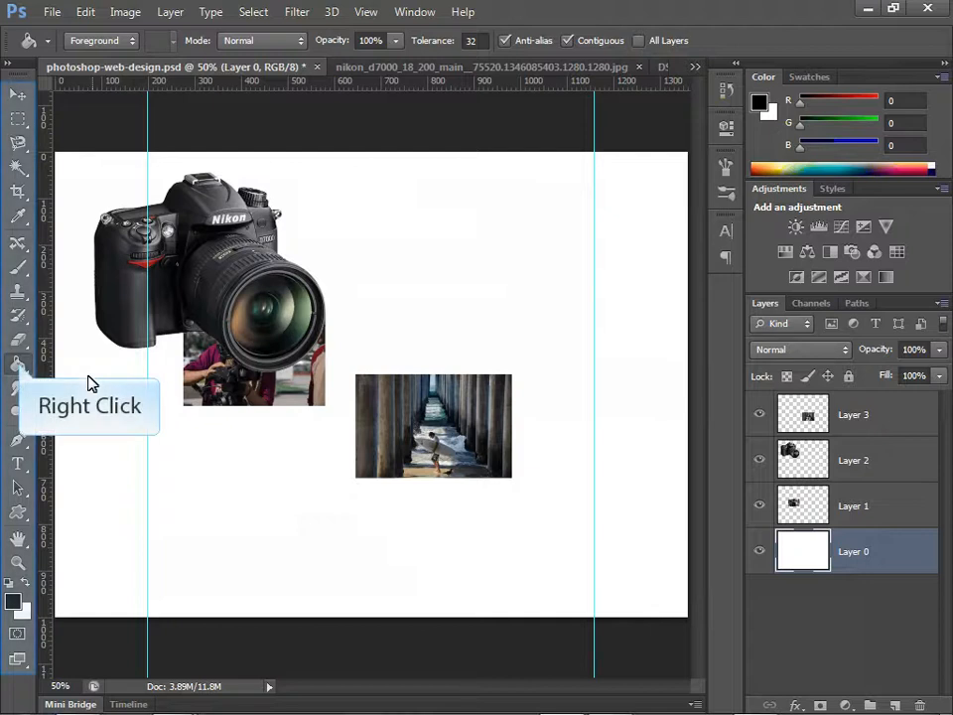
pyautogui.click(21, 370)
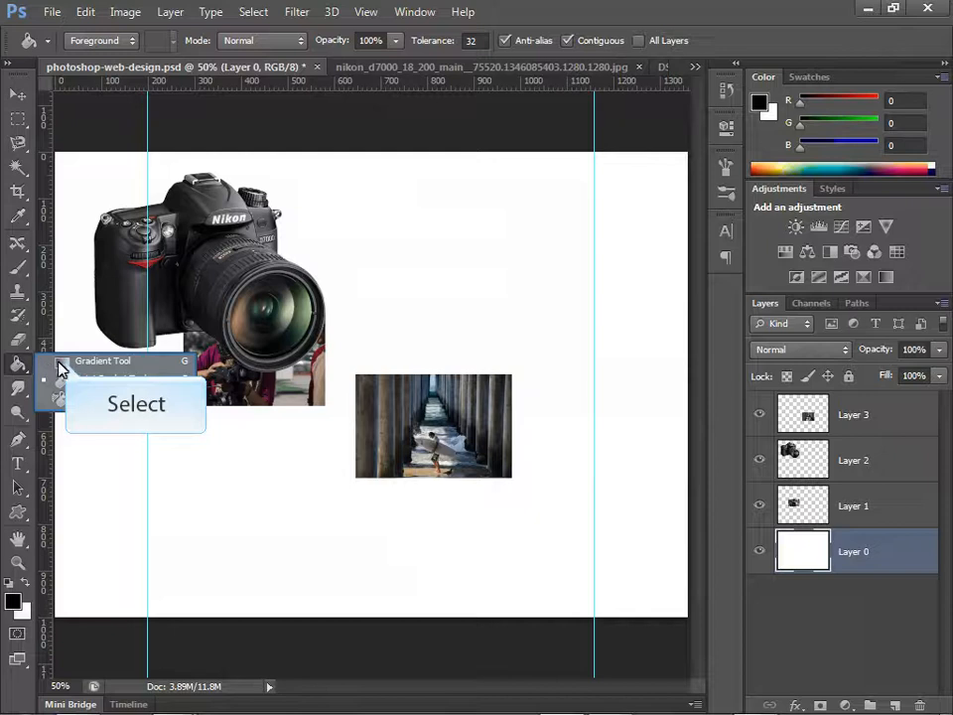
pyautogui.click(66, 363)
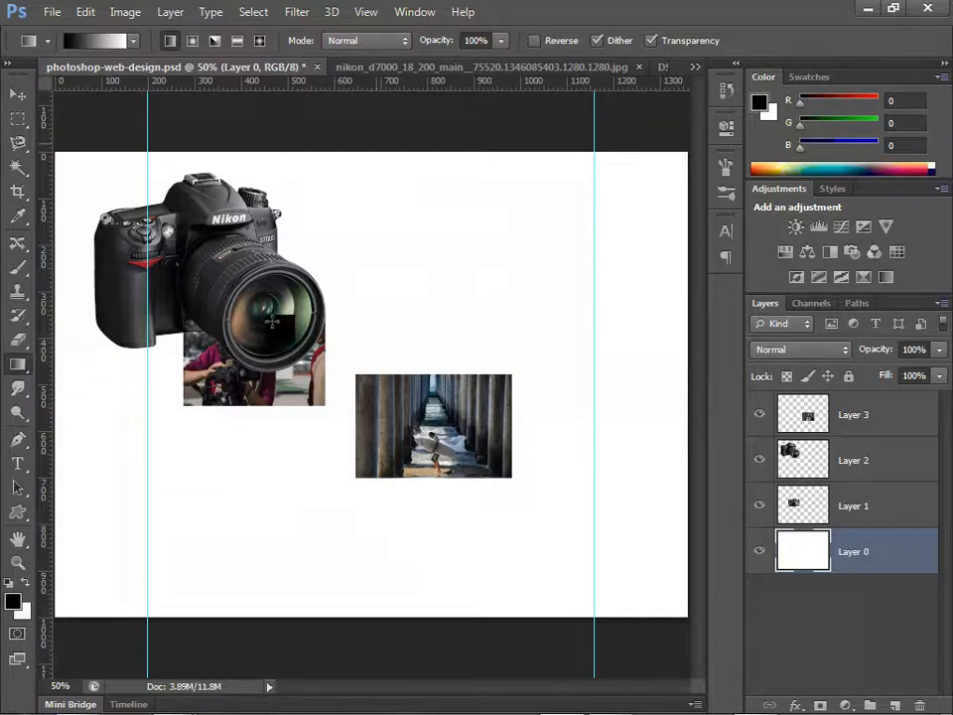
pyautogui.moveTo(374, 146); pyautogui.dragTo(373, 307)
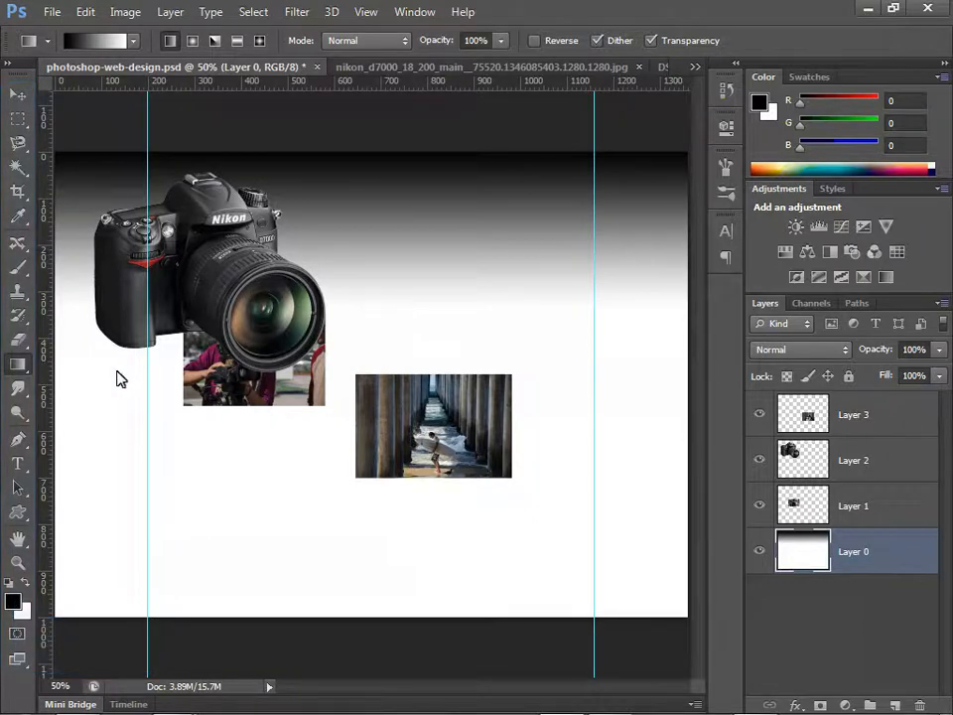
# Step: Set the foreground color to mid grey #808080
pyautogui.click(15, 603)
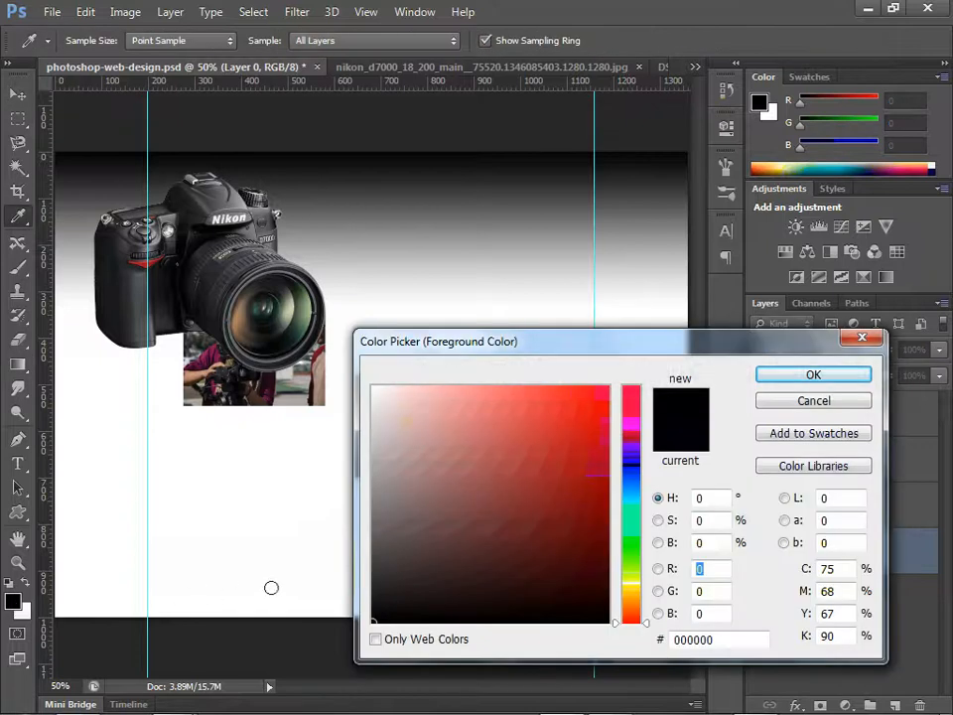
pyautogui.click(369, 531)
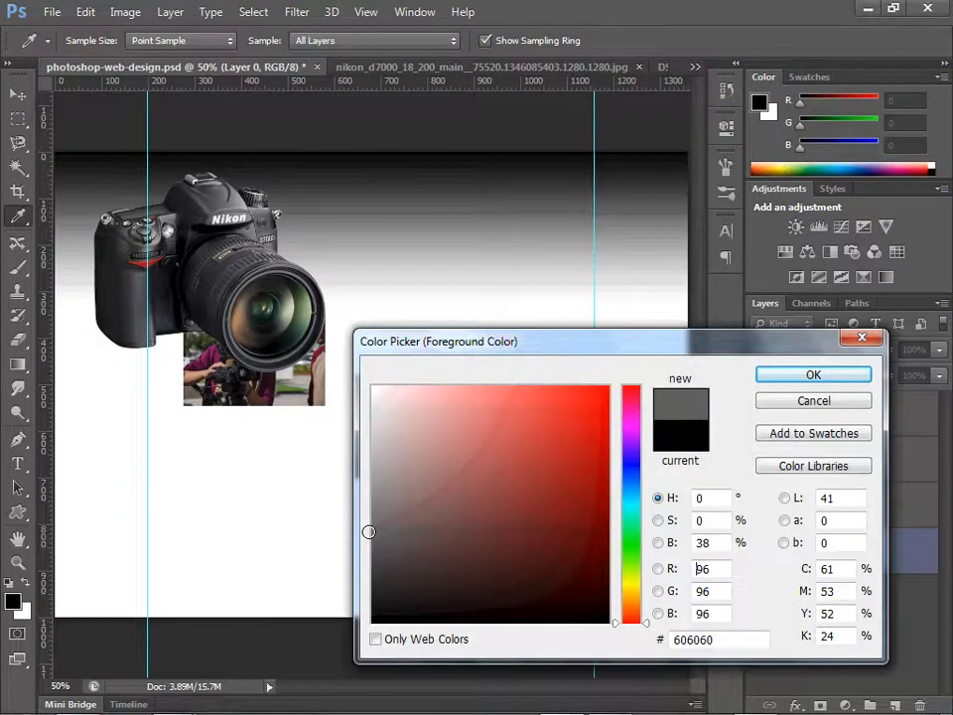
pyautogui.moveTo(369, 531); pyautogui.dragTo(346, 504)
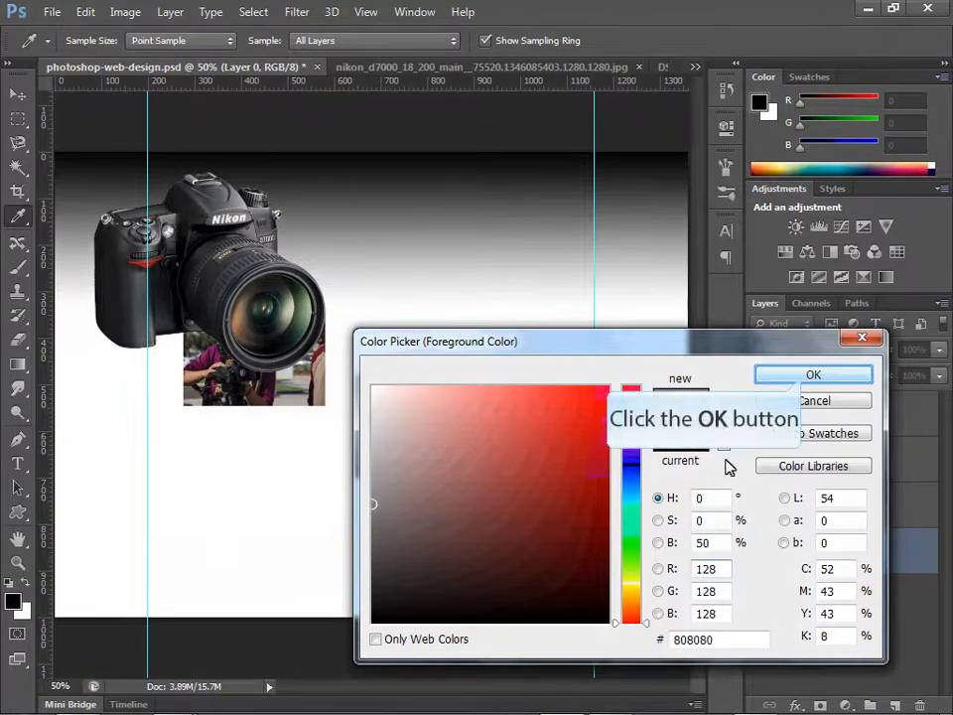
pyautogui.click(806, 380)
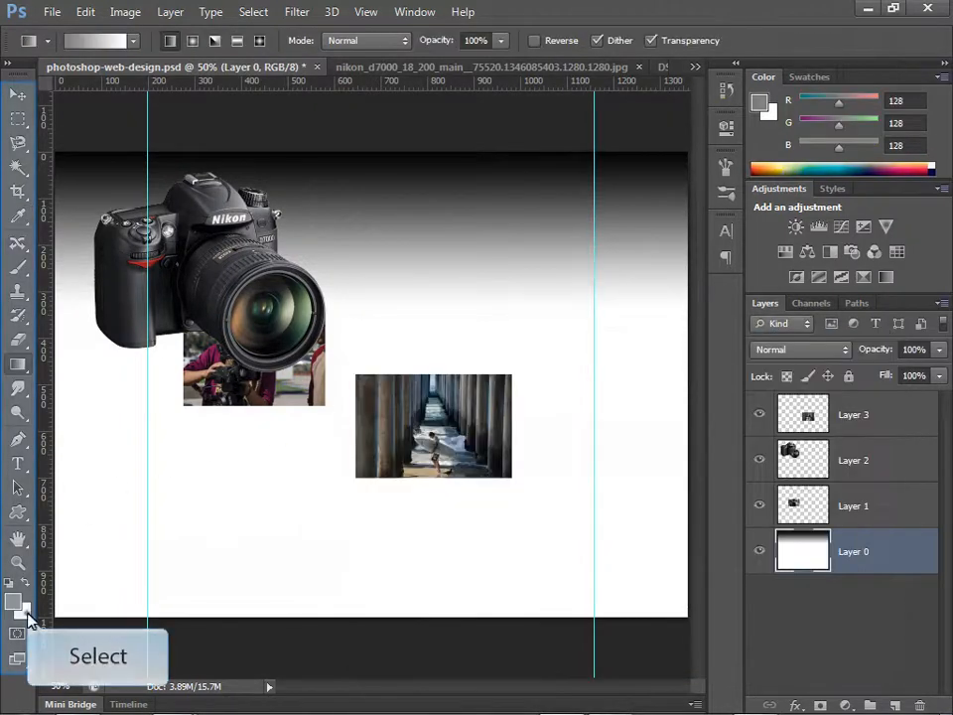
# Step: Set the background color to #ebebeb and redraw Layer 0's linear gradient from the canvas's top edge down about a quarter of its height
pyautogui.click(22, 608)
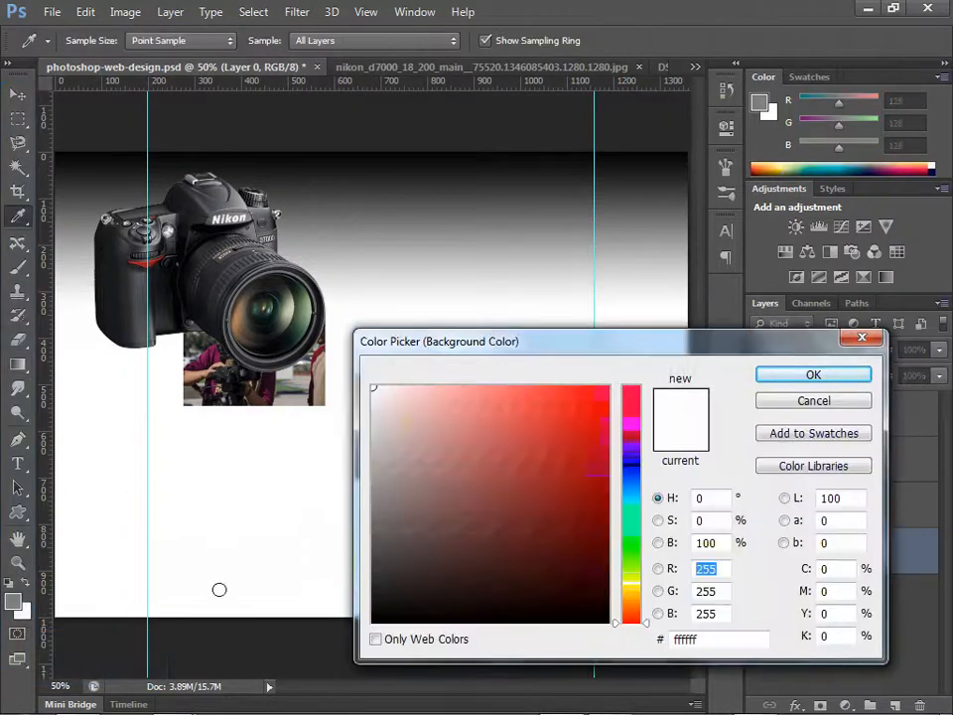
pyautogui.moveTo(375, 404); pyautogui.dragTo(364, 405)
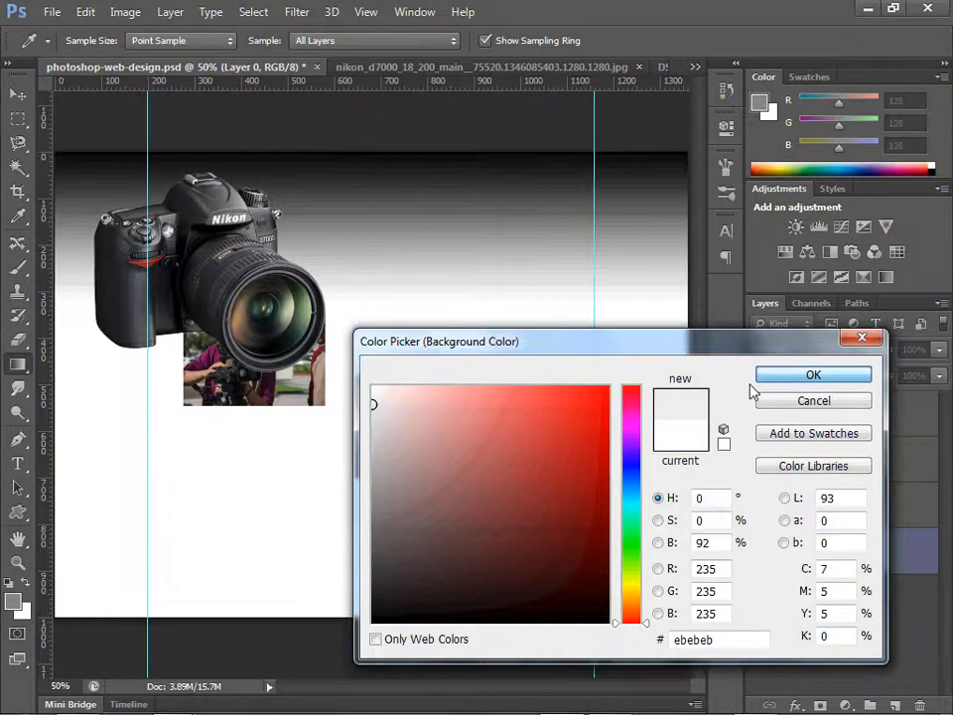
pyautogui.click(800, 375)
pyautogui.press('g')
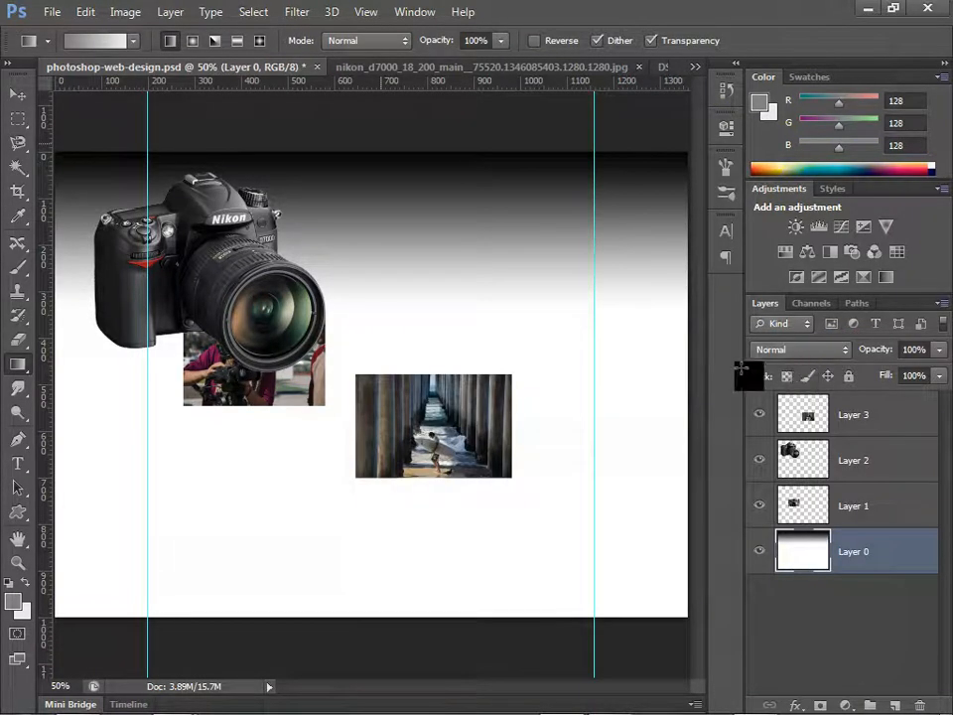
pyautogui.moveTo(380, 144); pyautogui.dragTo(377, 272)
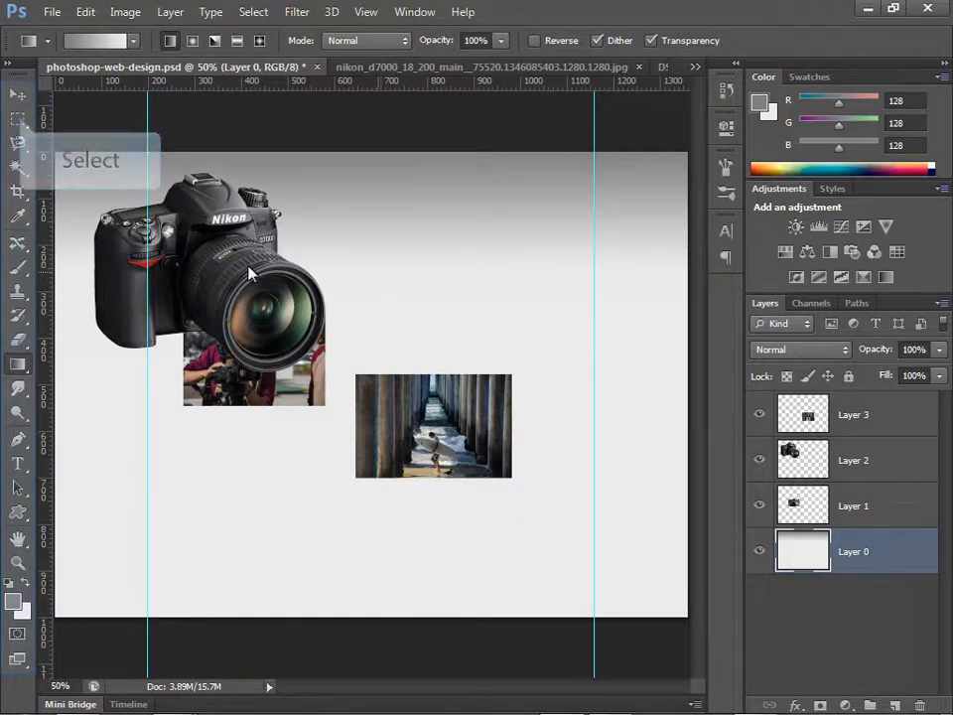
pyautogui.click(20, 119)
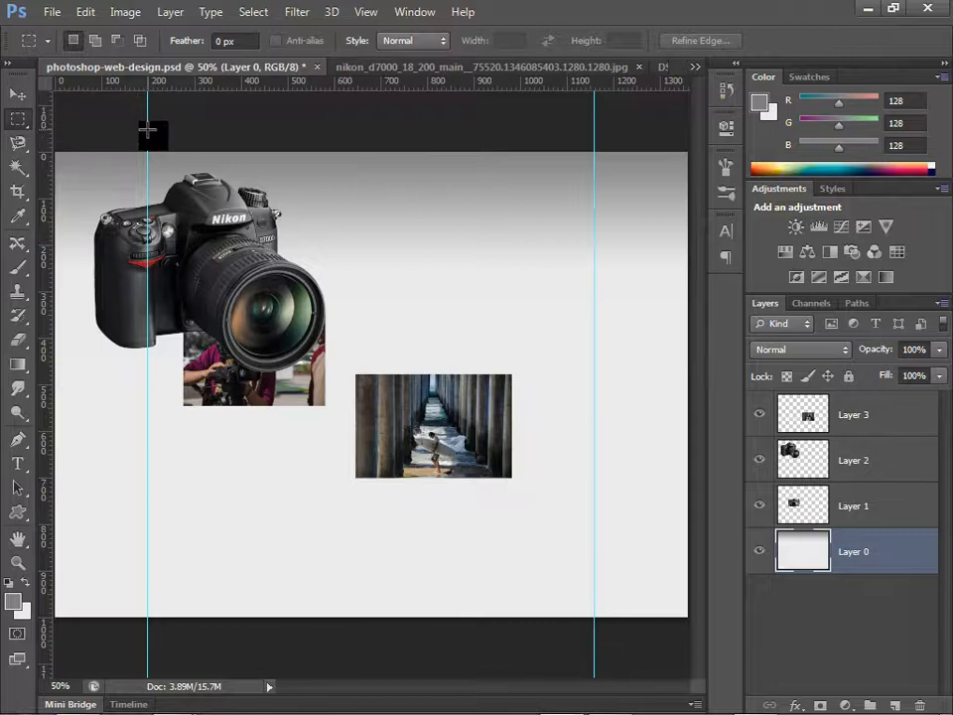
pyautogui.moveTo(148, 152); pyautogui.dragTo(602, 642)
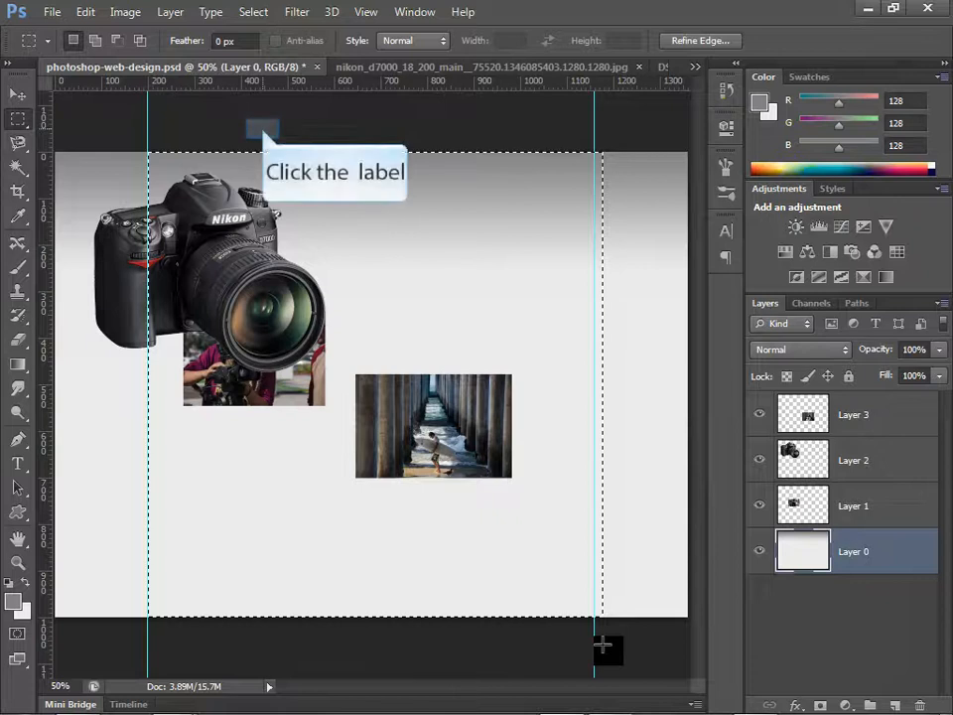
pyautogui.click(262, 128)
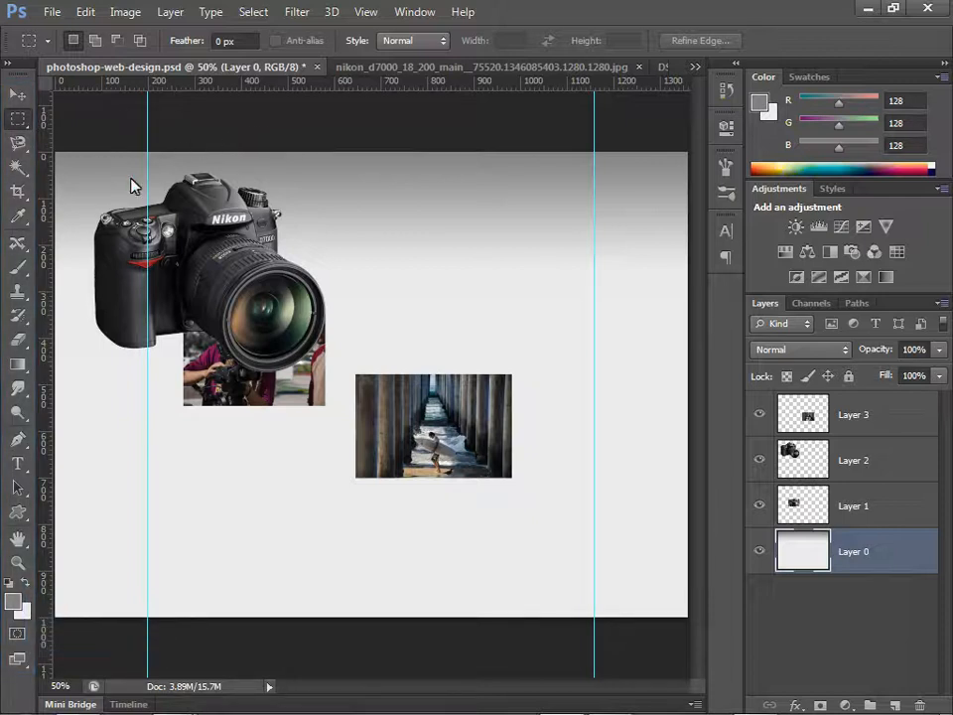
# Step: Swap the foreground and background colors so that light grey #ebebeb is the foreground
pyautogui.click(25, 583)
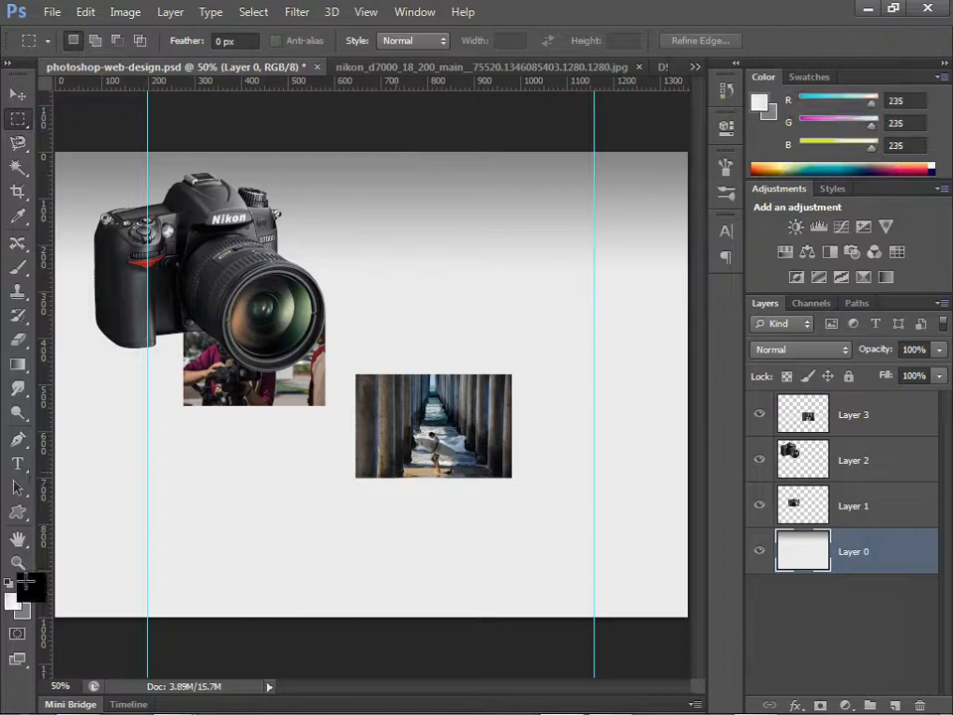
pyautogui.moveTo(28, 582); pyautogui.dragTo(166, 585)
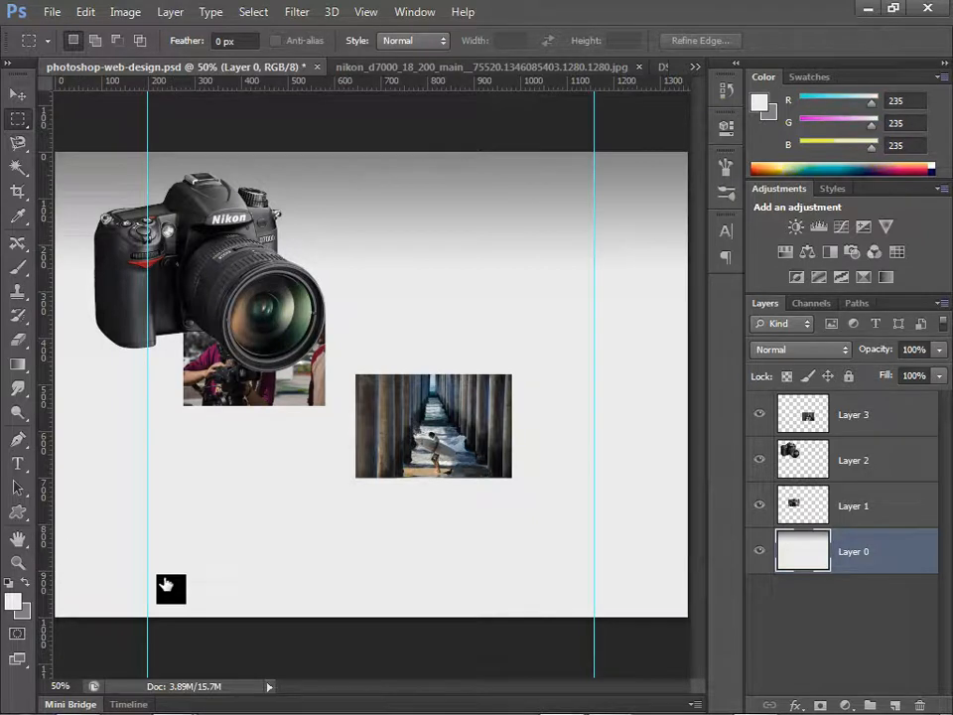
# Step: Rename Layer 0 as Gradient Background
pyautogui.doubleClick(853, 552)
pyautogui.doubleClick(854, 553)
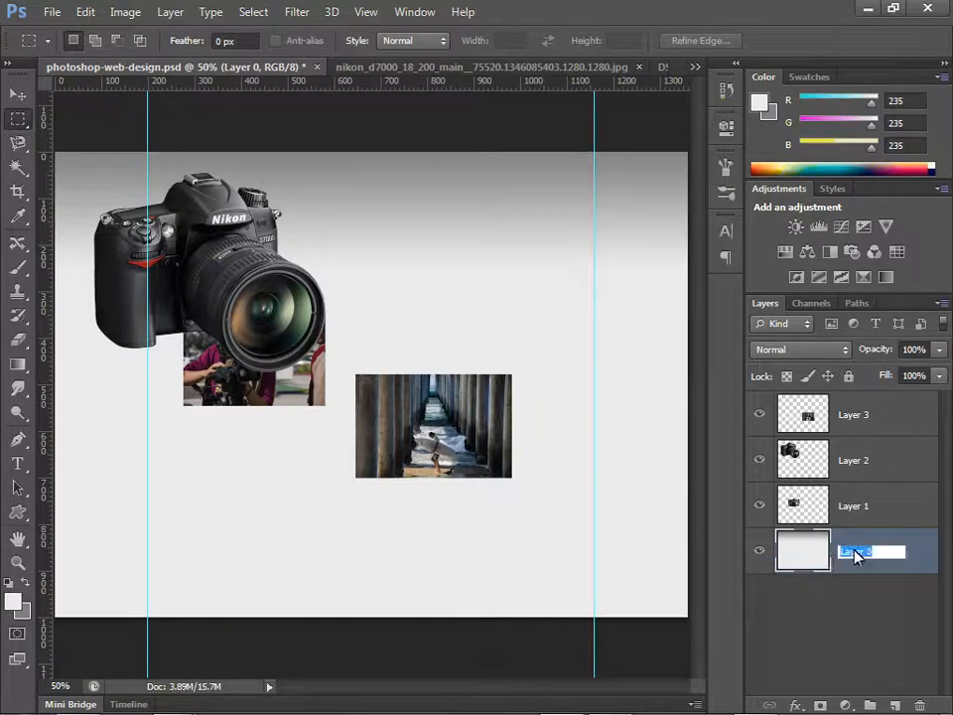
pyautogui.write('Gradie')
pyautogui.write('nt')
pyautogui.write(' Backgr')
pyautogui.write('ound')
pyautogui.press('Return')
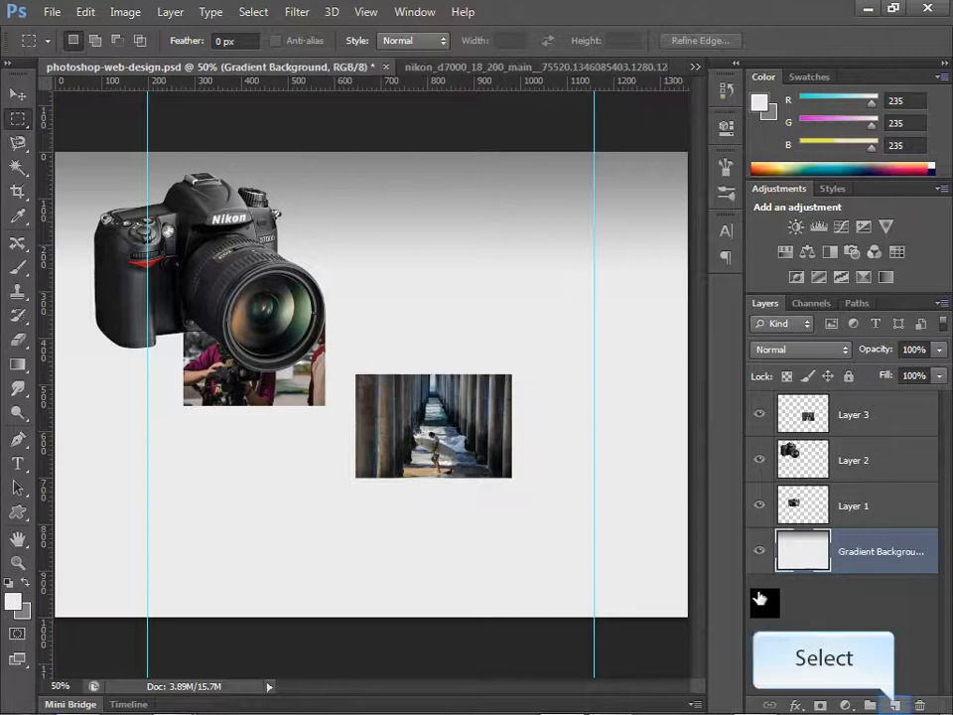
# Step: Create a new layer directly above the Gradient Background layer and name it Content BG
pyautogui.click(896, 706)
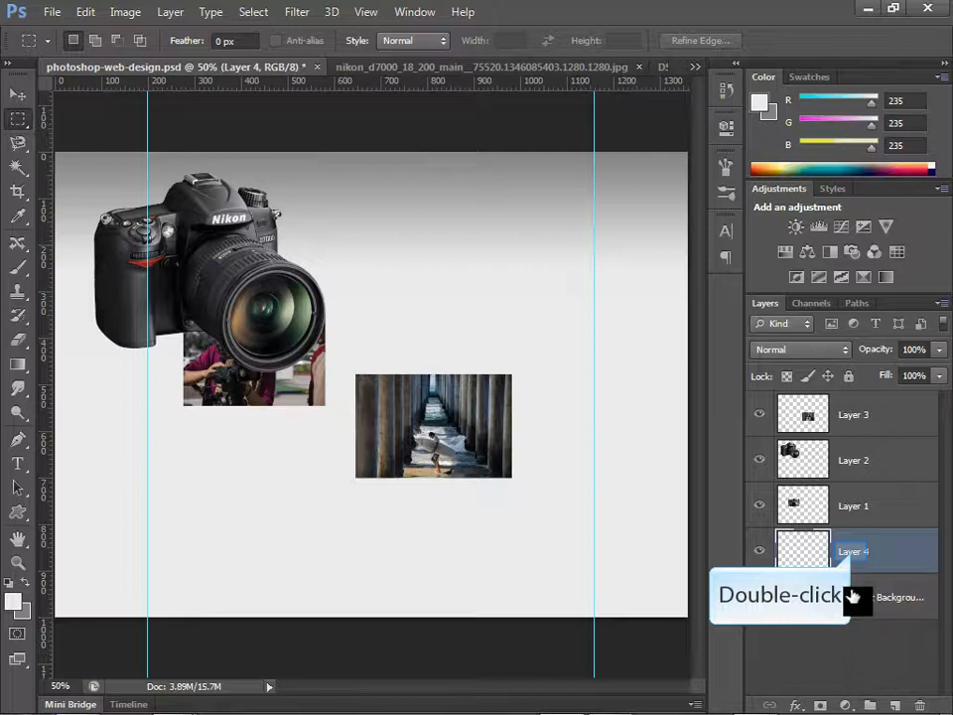
pyautogui.doubleClick(852, 555)
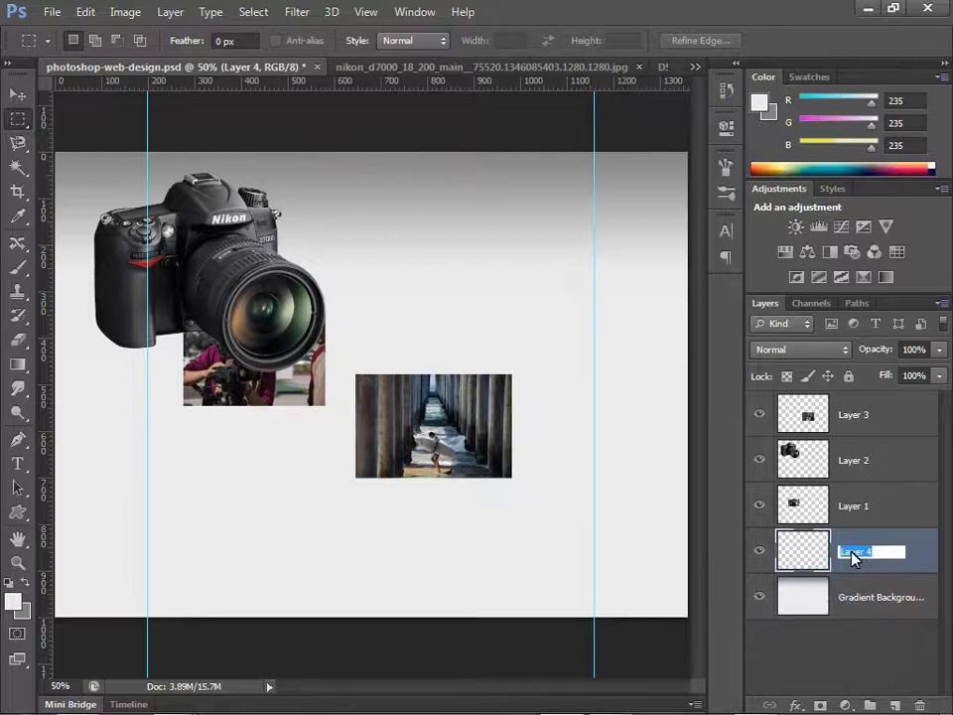
pyautogui.write('Content BG')
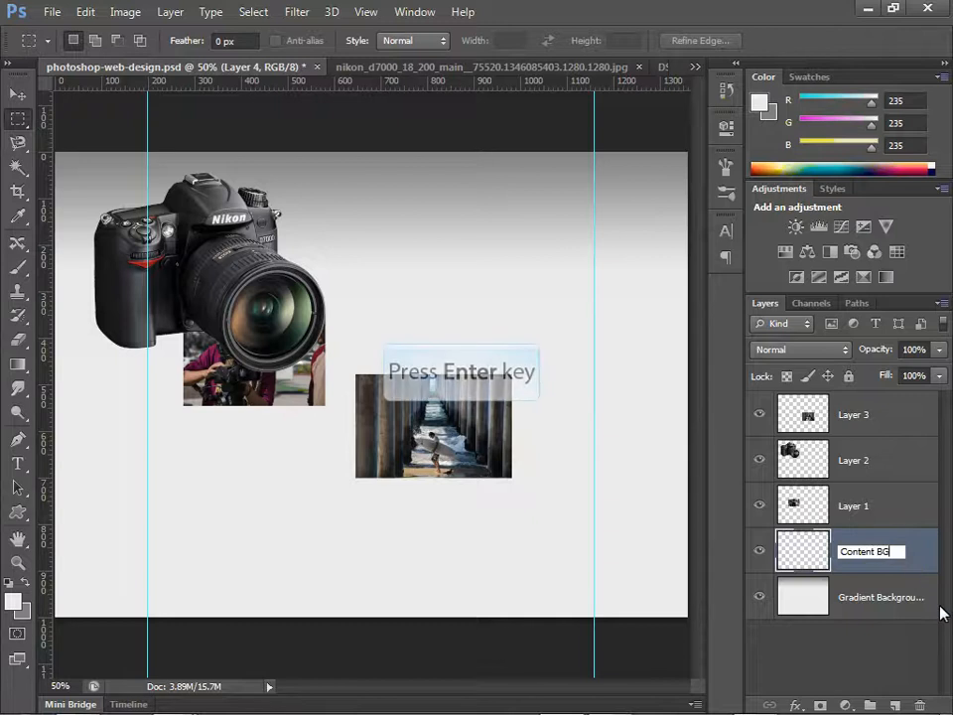
pyautogui.press('Return')
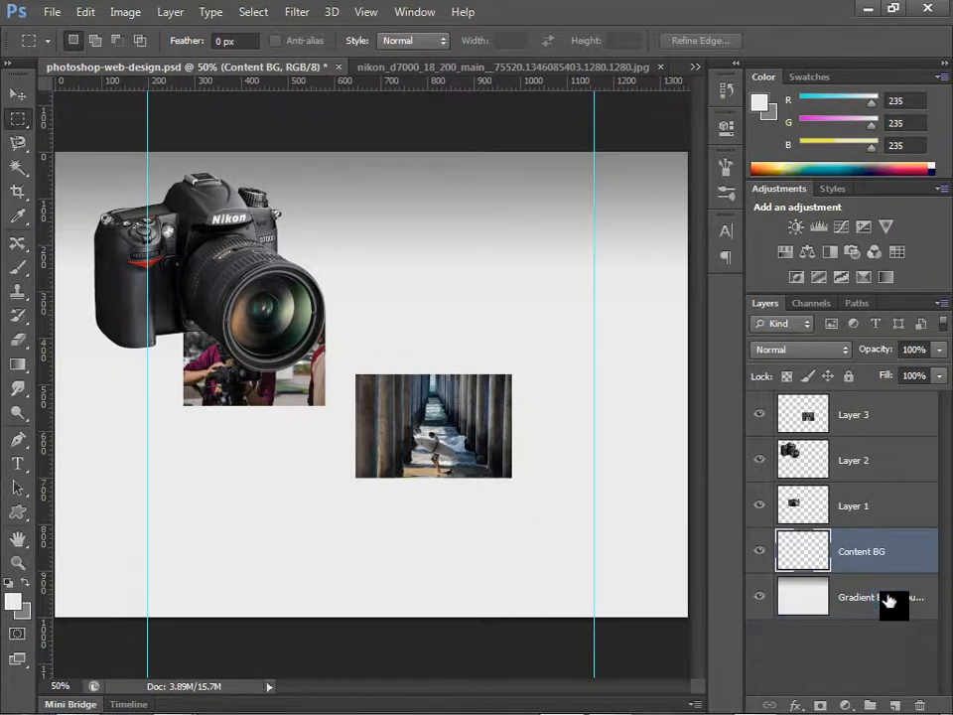
# Step: Shorten the name of the Gradient Background layer to Gradient BG
pyautogui.doubleClick(884, 597)
pyautogui.moveTo(879, 597); pyautogui.dragTo(905, 636)
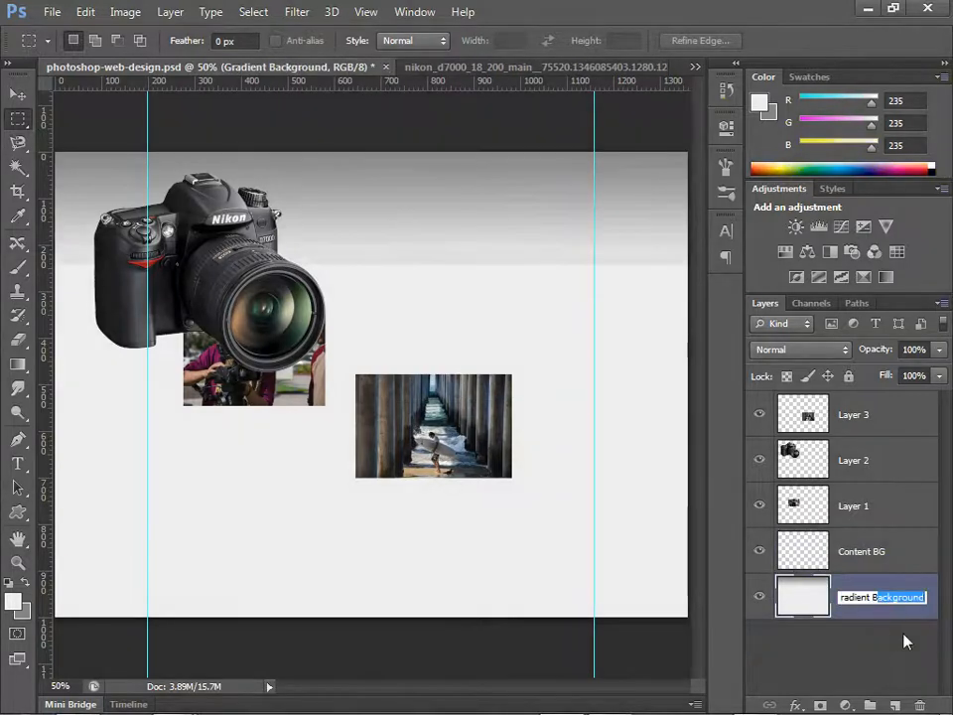
pyautogui.write('G')
pyautogui.press('Return')
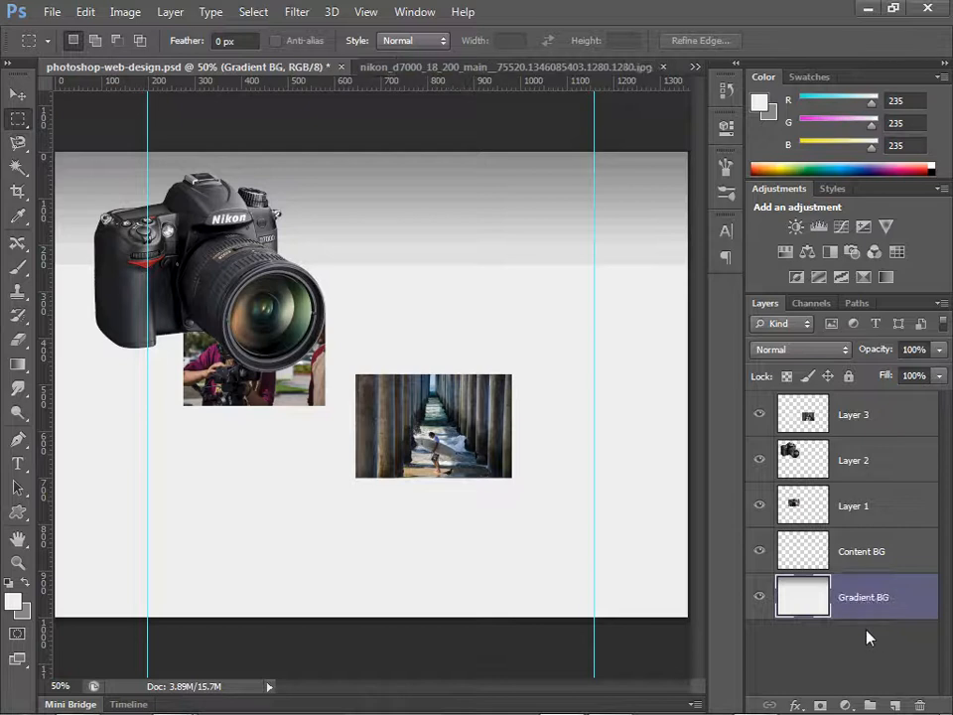
# Step: On the Content BG layer, fill the full-height area between the two vertical guides with the light grey foreground color, then deselect it
pyautogui.click(860, 548)
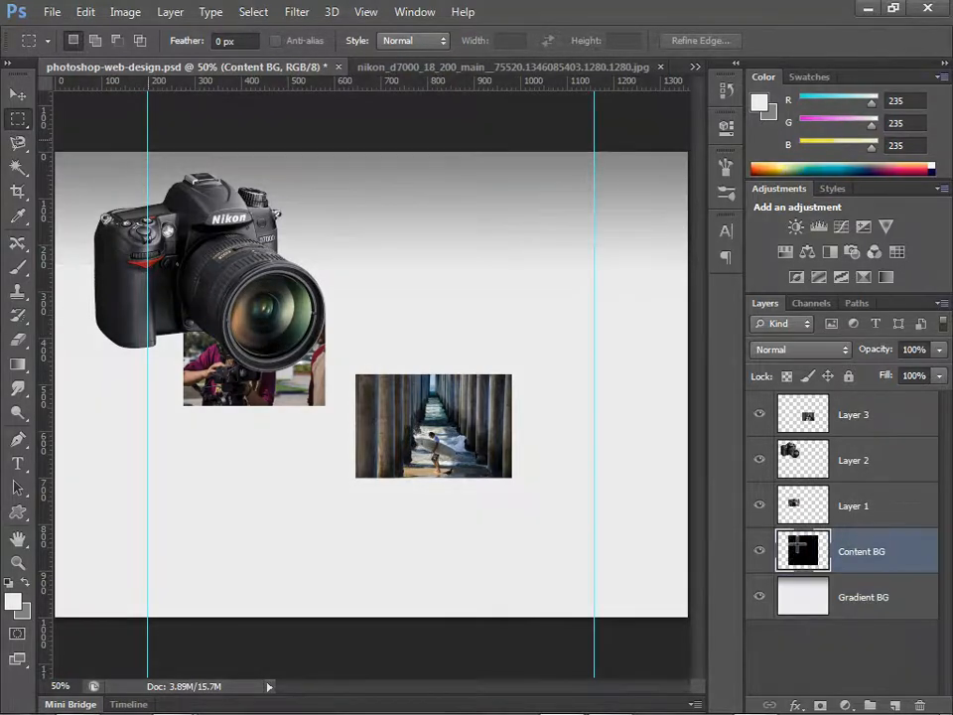
pyautogui.moveTo(148, 149); pyautogui.dragTo(592, 643)
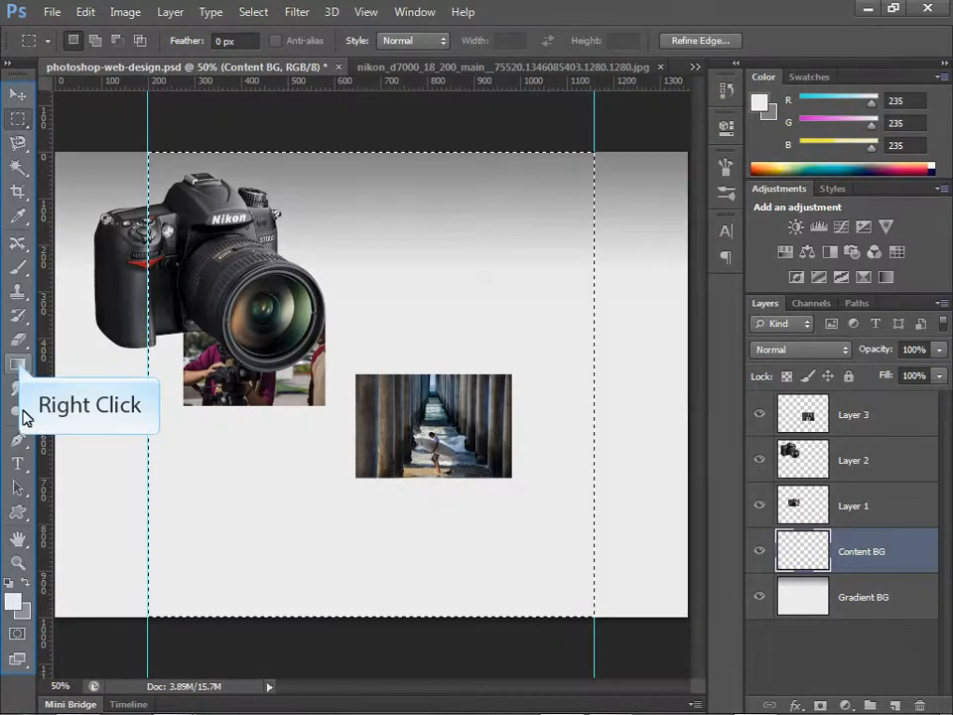
pyautogui.rightClick(19, 363)
pyautogui.click(61, 375)
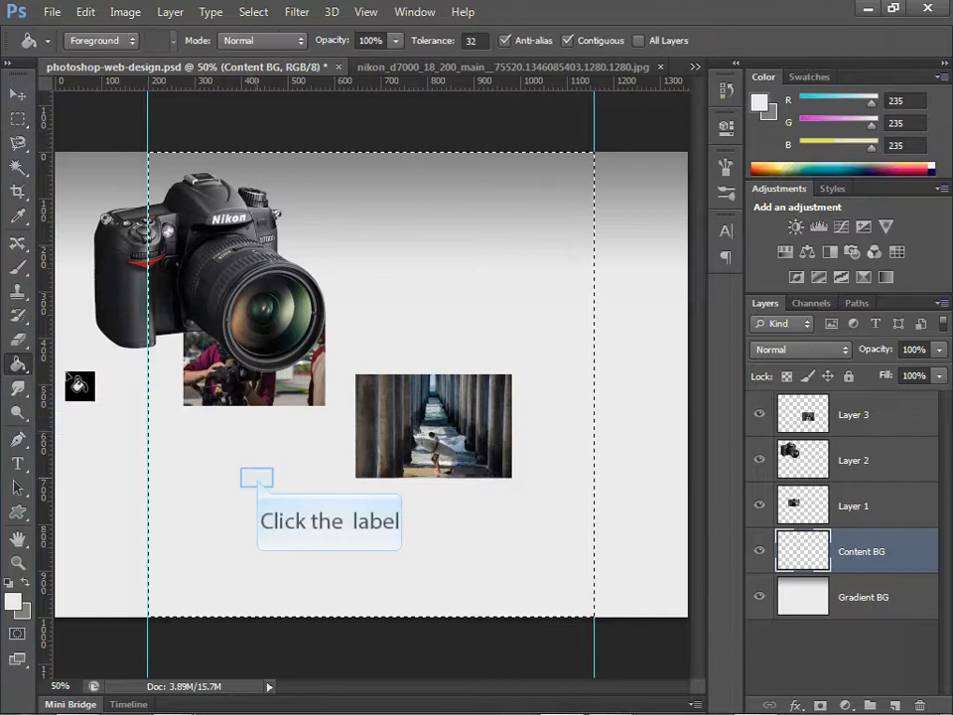
pyautogui.click(266, 489)
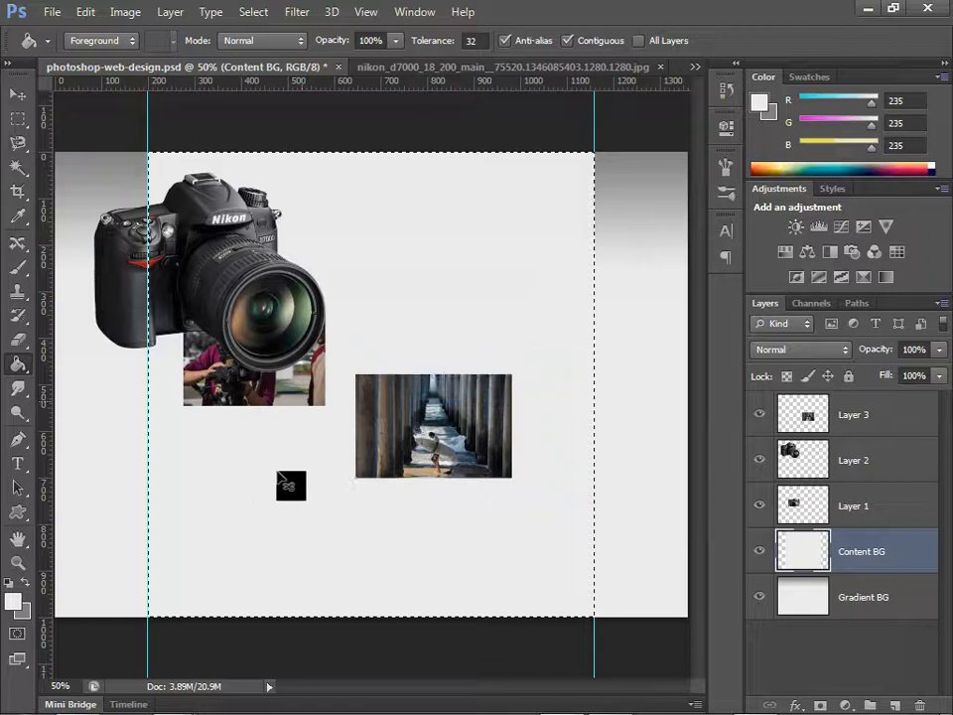
pyautogui.hotkey('ctrl', 'h')
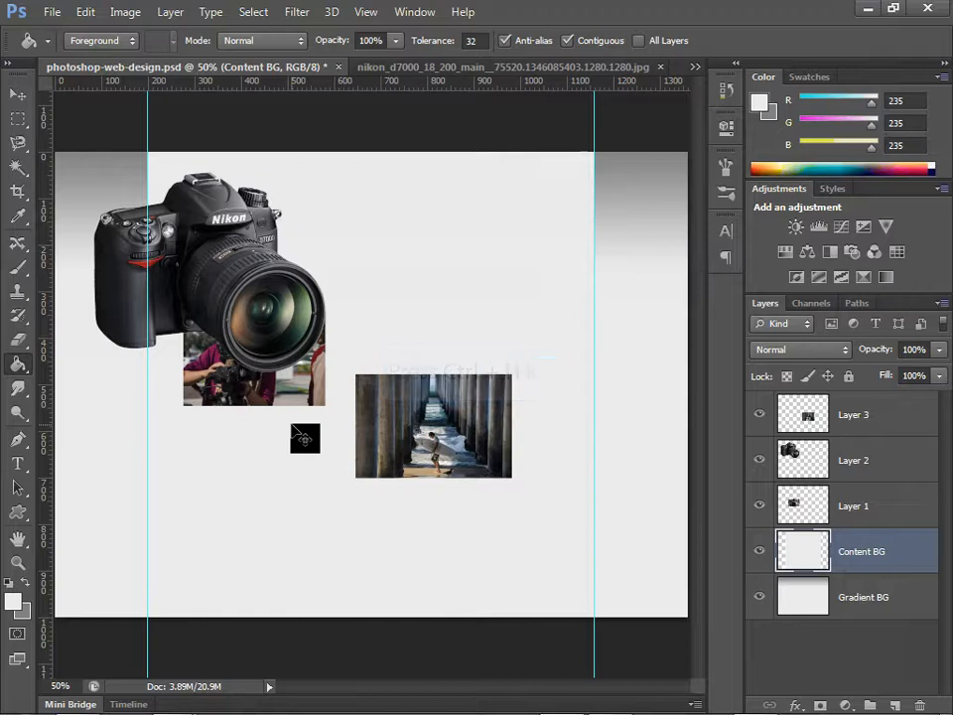
# Step: Hide the guides and turn the Content BG layer's visibility off and on to compare the canvas
pyautogui.hotkey('ctrl', 'h')
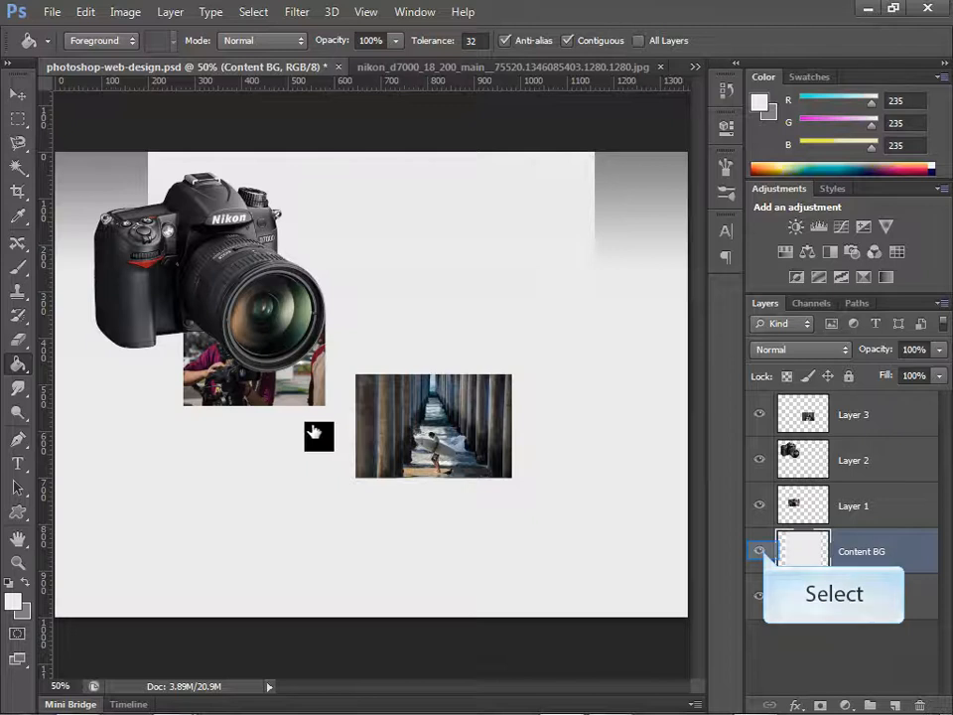
pyautogui.click(765, 558)
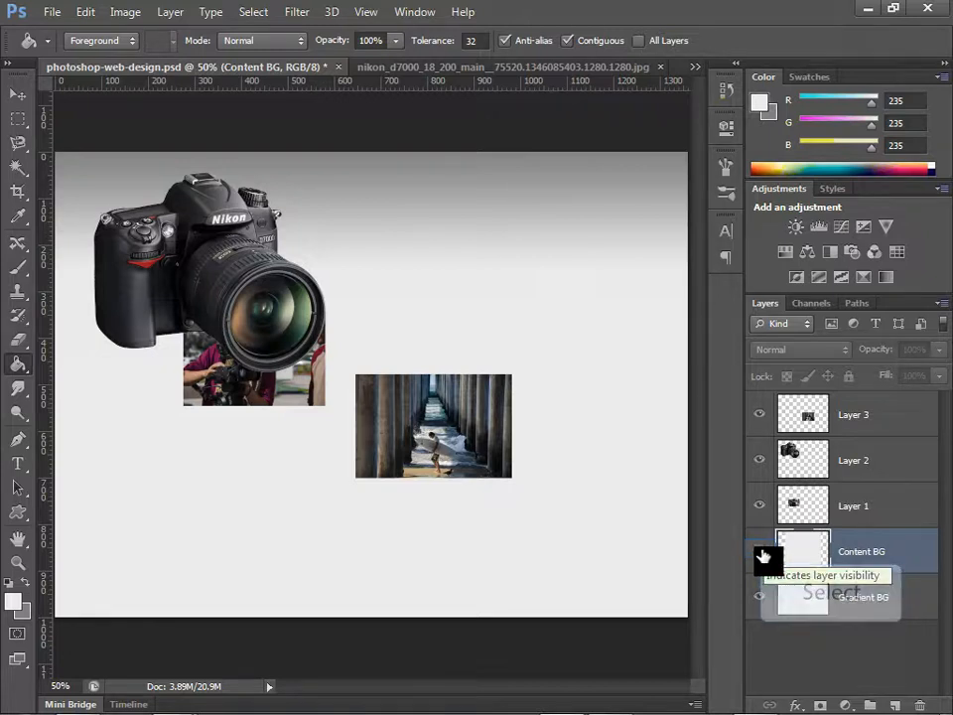
pyautogui.click(761, 555)
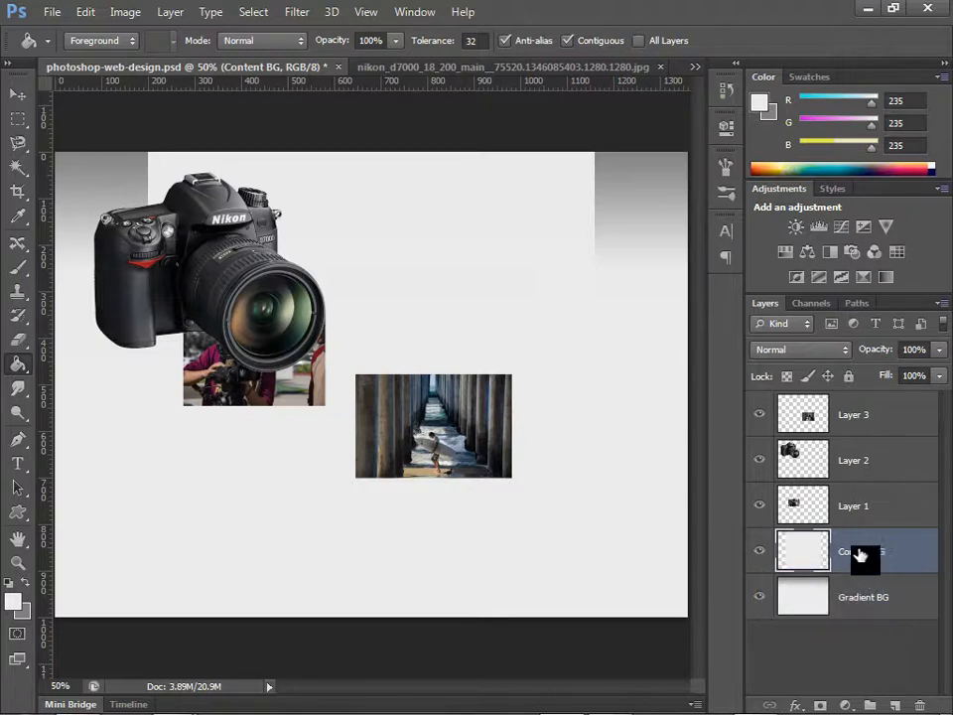
# Step: Add an Outer Glow to the Content BG layer with grey color 979797, a spread of 14% and a size of 84 px
pyautogui.doubleClick(906, 558)
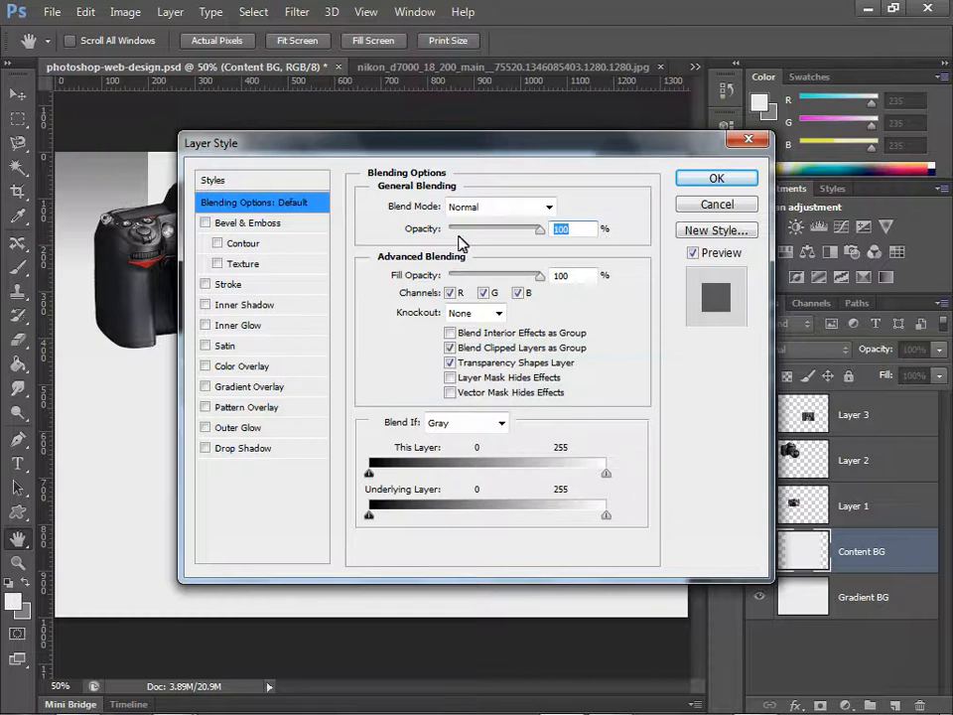
pyautogui.moveTo(453, 160); pyautogui.dragTo(586, 216)
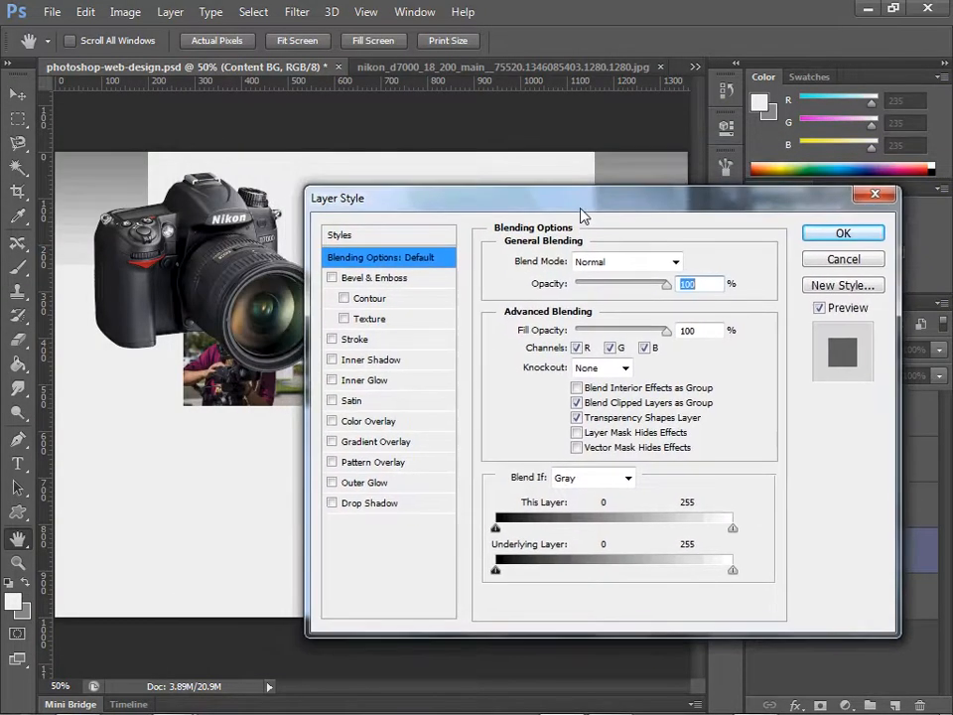
pyautogui.click(368, 483)
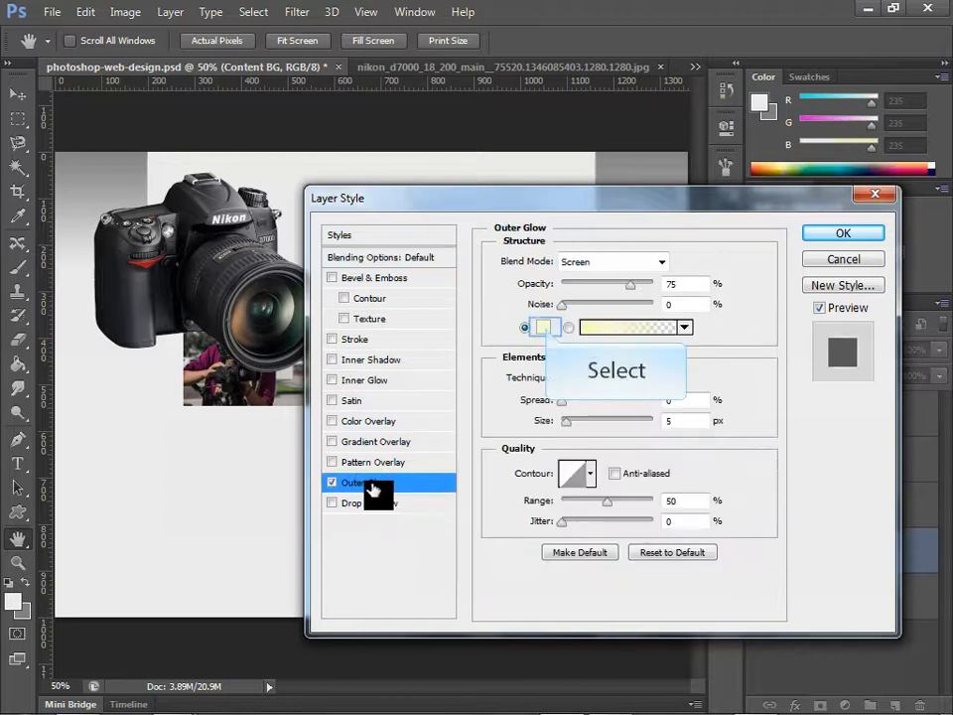
pyautogui.click(546, 330)
pyautogui.moveTo(377, 449)
pyautogui.mouseDown()
pyautogui.moveTo(367, 448)
pyautogui.moveTo(356, 481)
pyautogui.mouseUp()
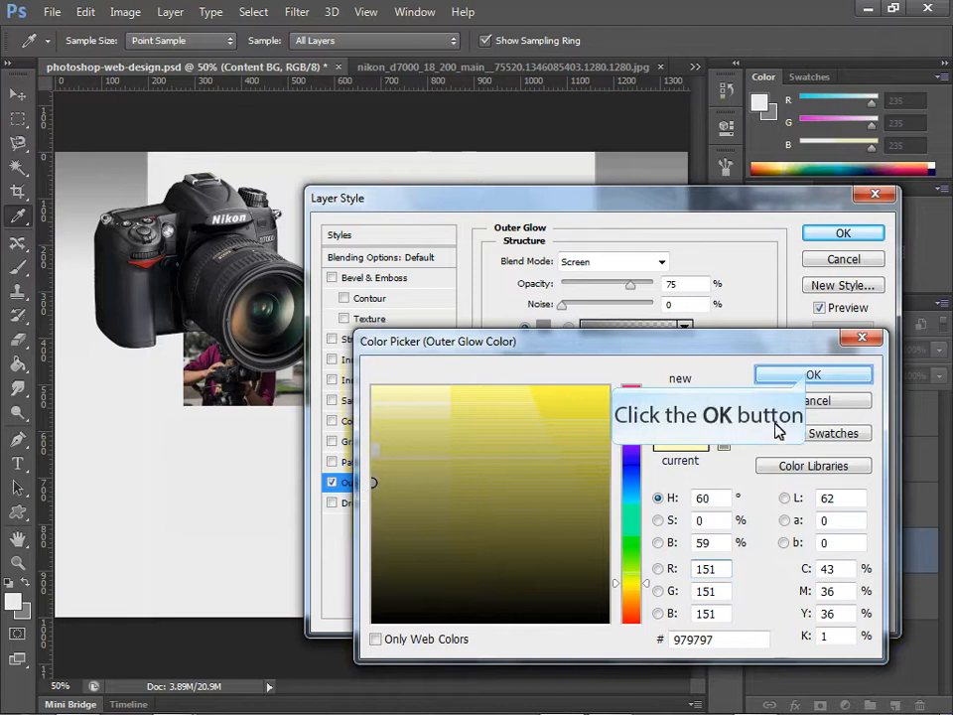
pyautogui.click(812, 376)
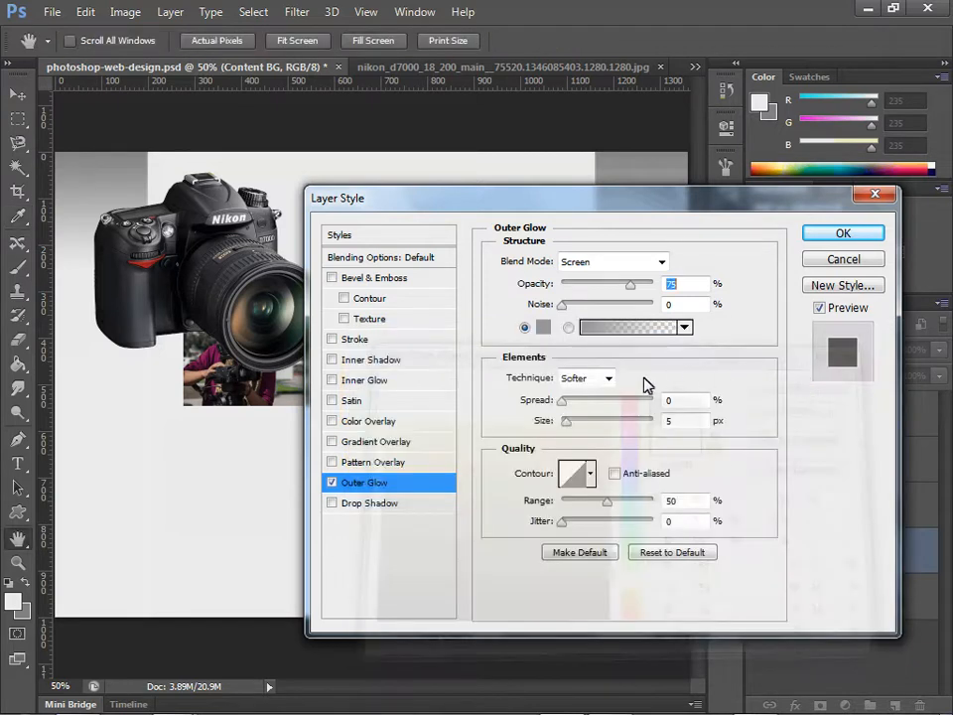
pyautogui.moveTo(563, 407); pyautogui.dragTo(598, 421)
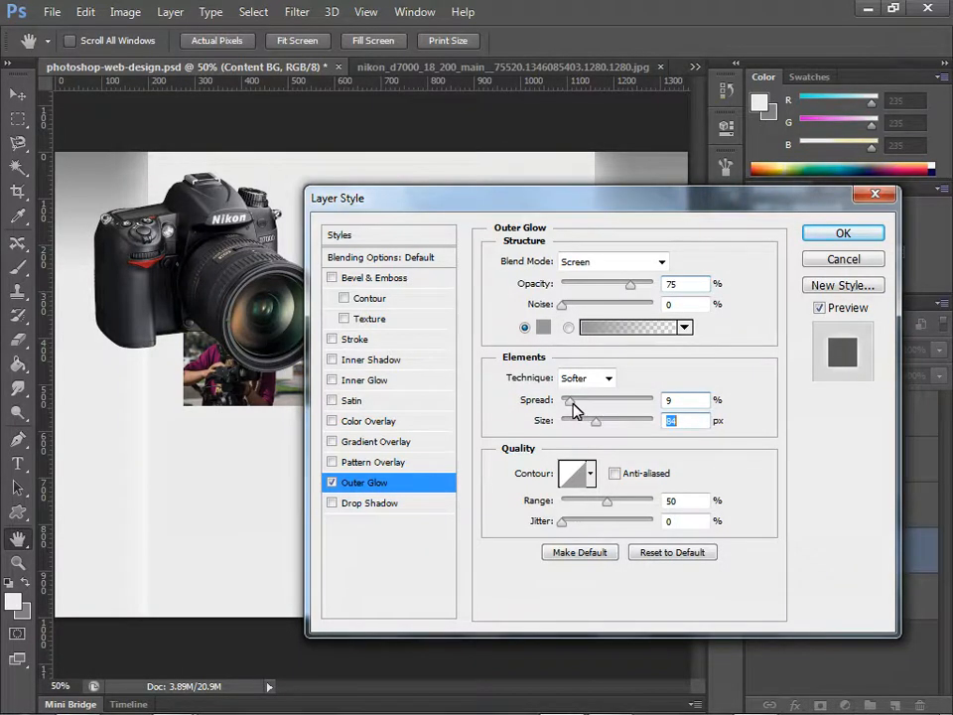
pyautogui.moveTo(571, 401)
pyautogui.mouseDown()
pyautogui.moveTo(590, 402)
pyautogui.moveTo(577, 409)
pyautogui.mouseUp()
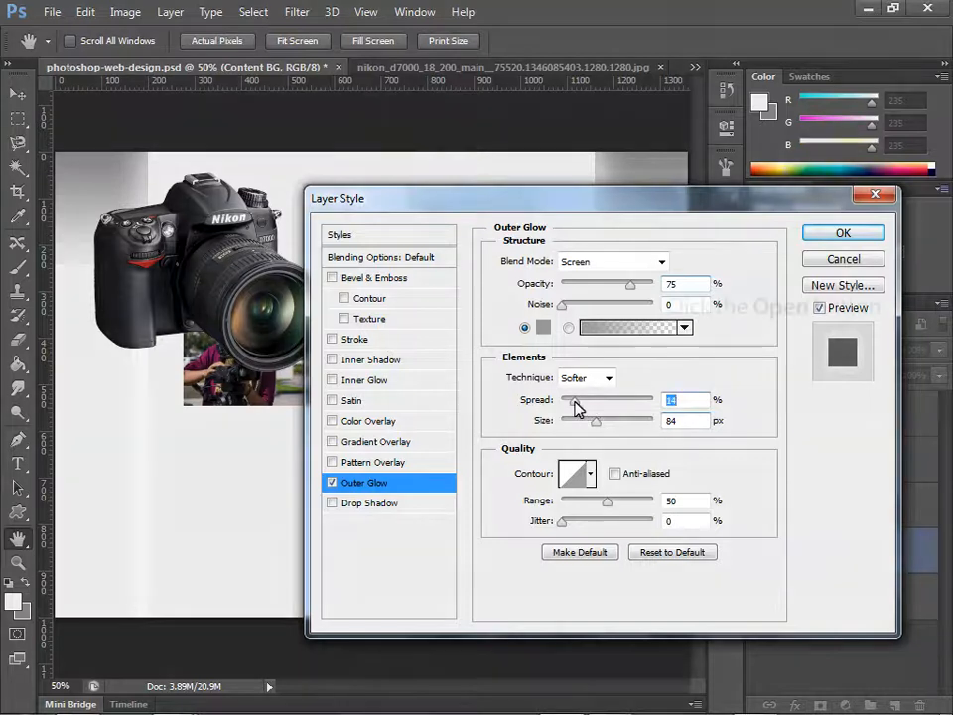
# Step: Try the Darken, Hard Mix, Pin Light, Vivid Light, Hard Light, Lighter Color, Color Dodge and Darker Color blend modes on the outer glow
pyautogui.click(661, 262)
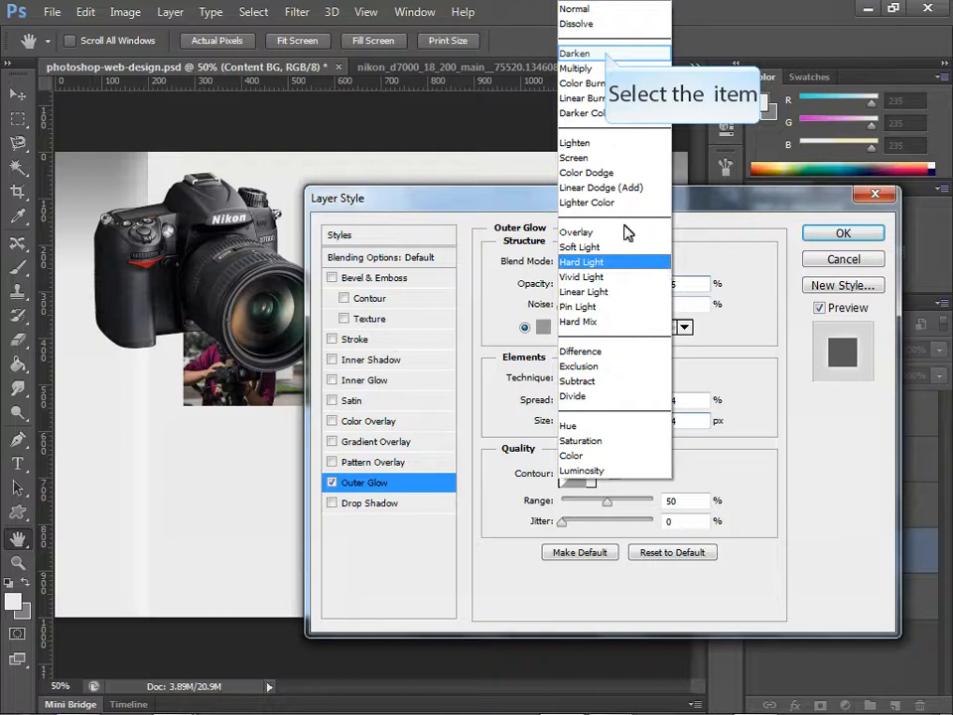
pyautogui.click(606, 53)
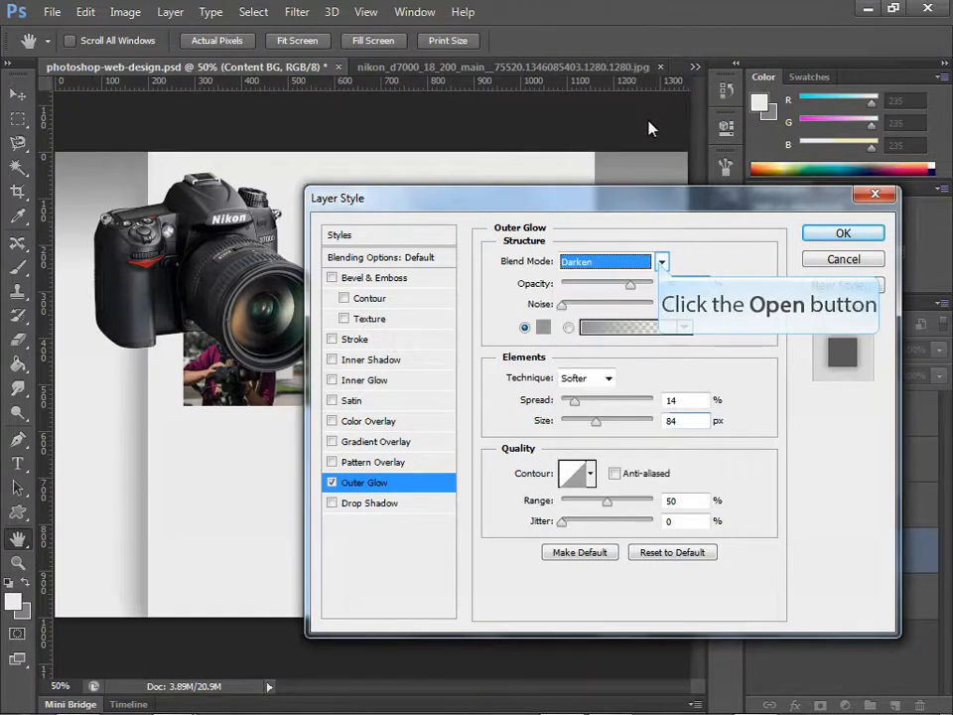
pyautogui.click(661, 262)
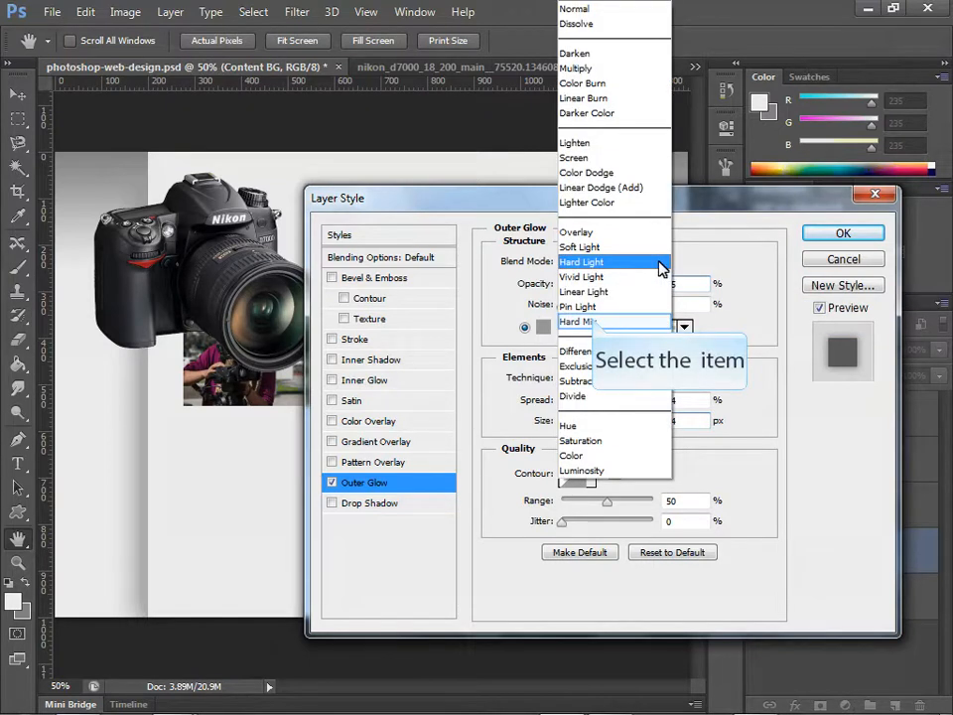
pyautogui.click(586, 322)
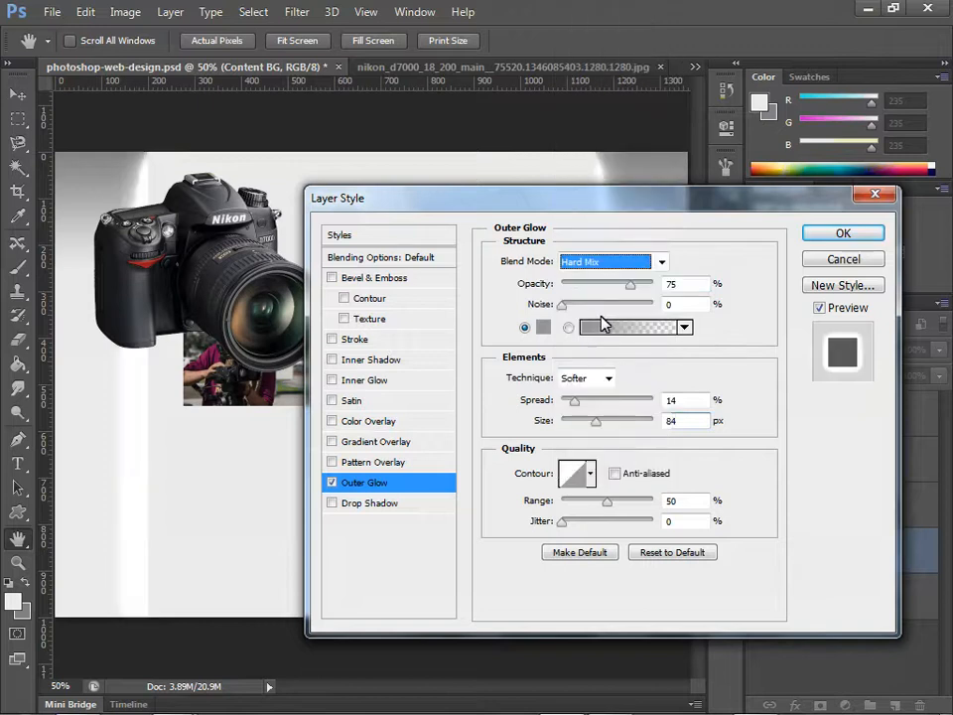
pyautogui.press('Up')
pyautogui.press('Up')
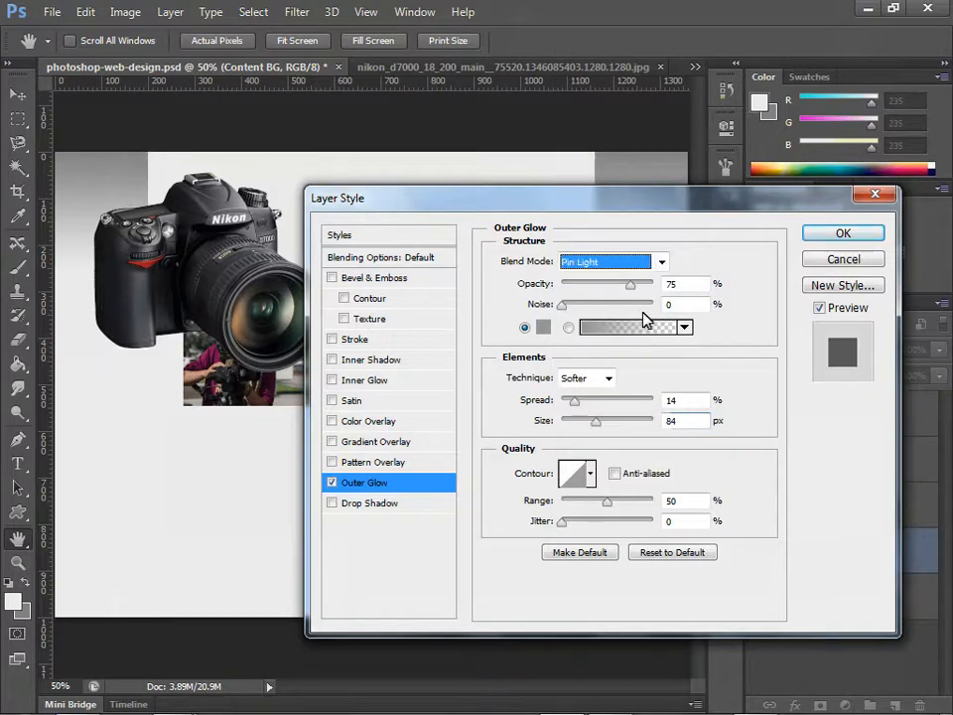
pyautogui.press('Up')
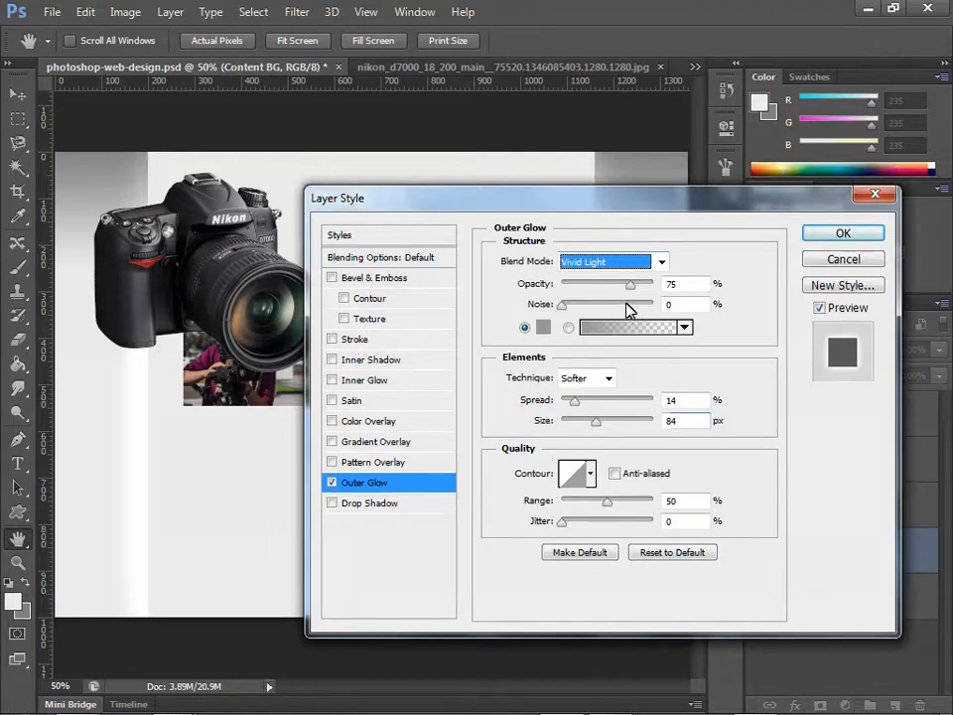
pyautogui.press('Up')
pyautogui.press('Up')
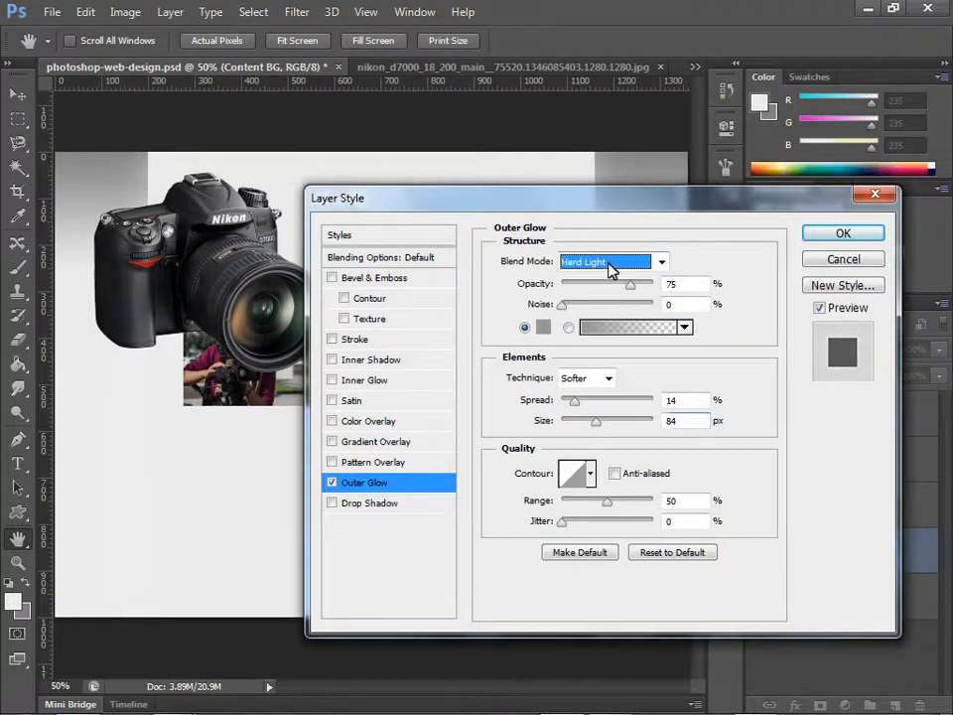
pyautogui.press('Up')
pyautogui.press('Up')
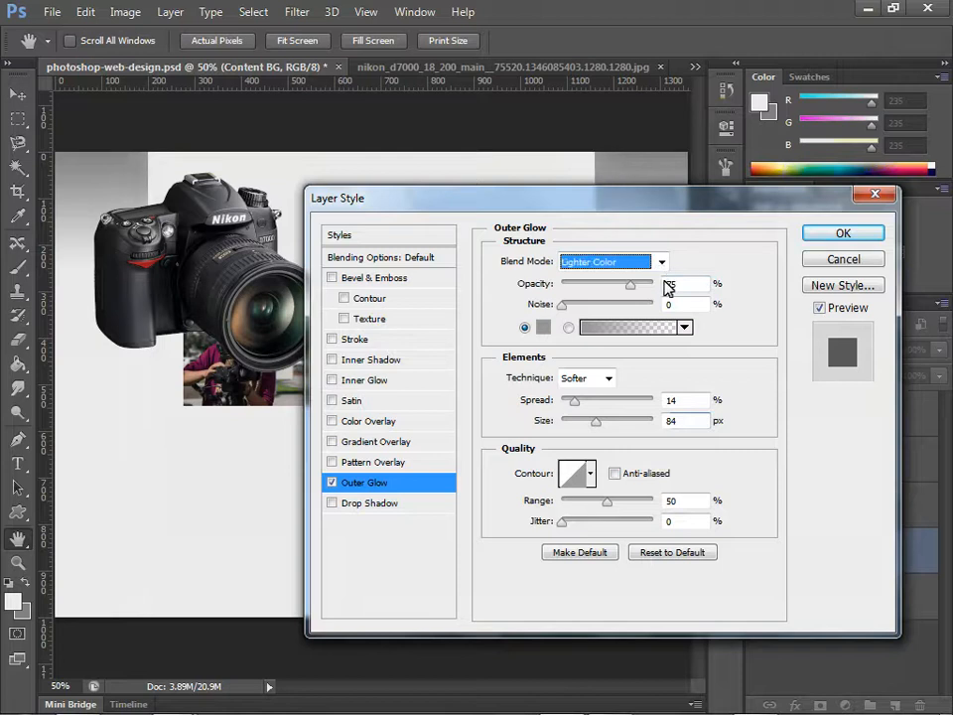
pyautogui.press('Up')
pyautogui.press('Up')
pyautogui.press('Up')
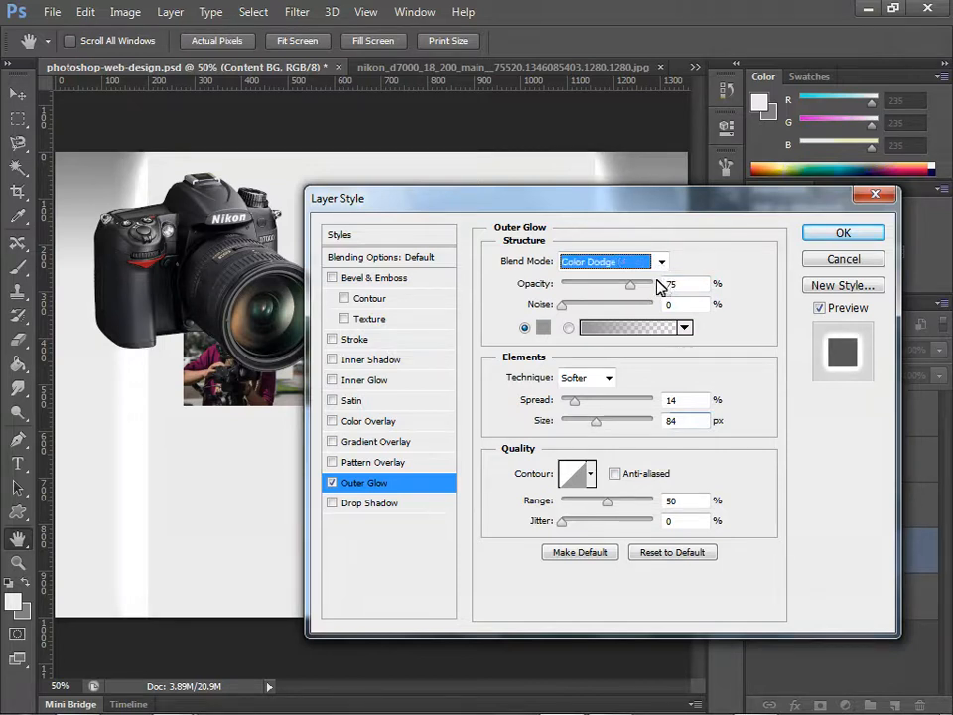
pyautogui.press('Up')
pyautogui.press('Up')
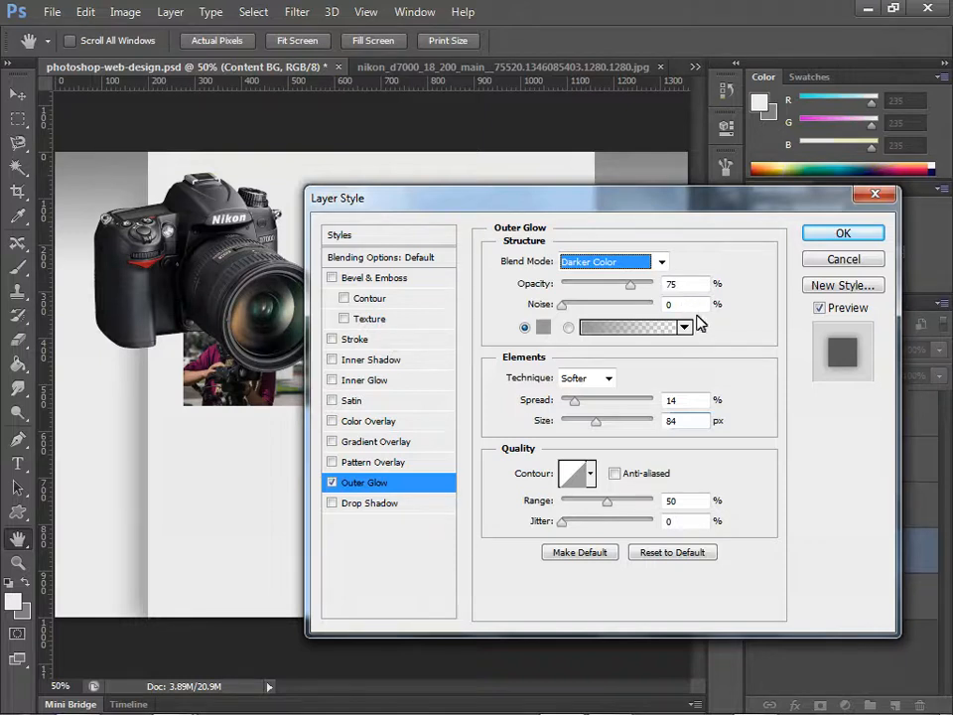
# Step: Compare Multiply with Color Burn for the outer glow, set its blend mode to Color Burn and apply the layer style
pyautogui.press('Up')
pyautogui.press('Up')
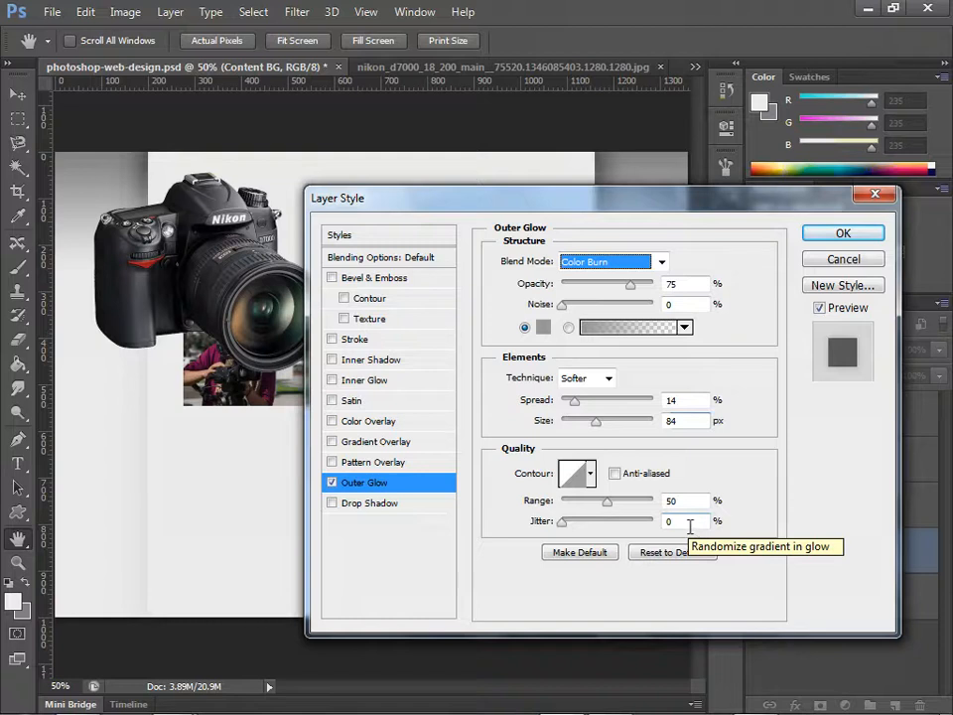
pyautogui.press('Up')
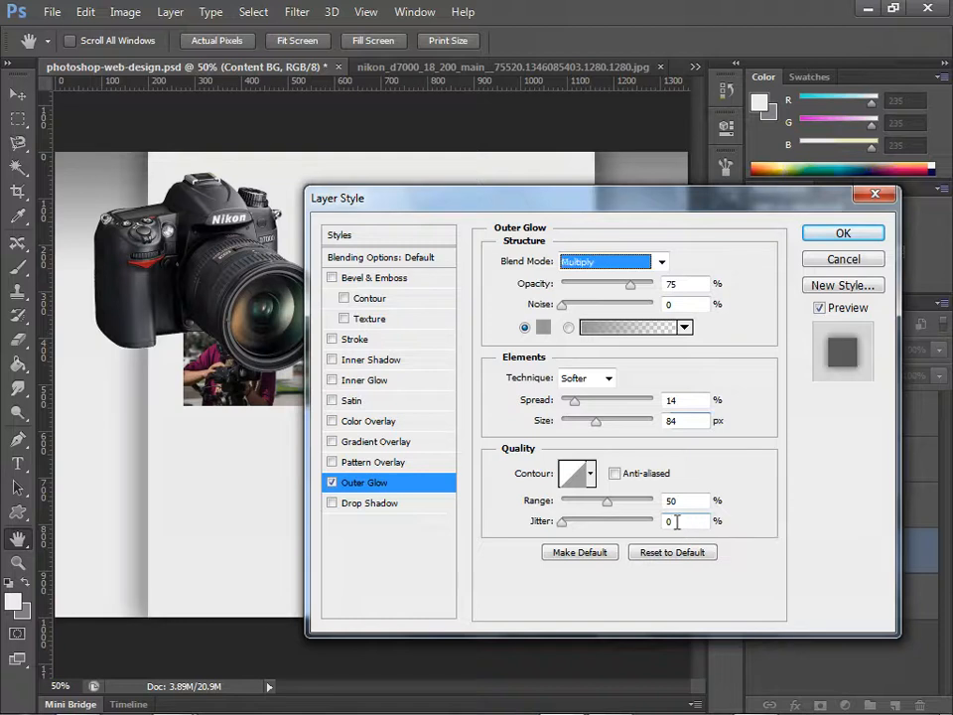
pyautogui.press('Down')
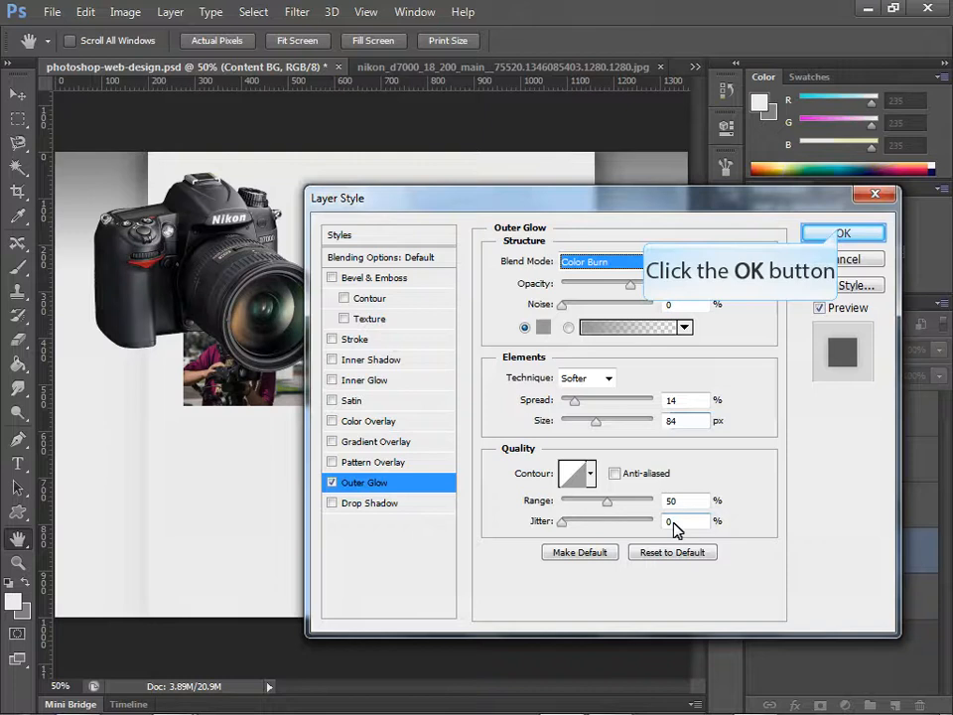
pyautogui.click(842, 234)
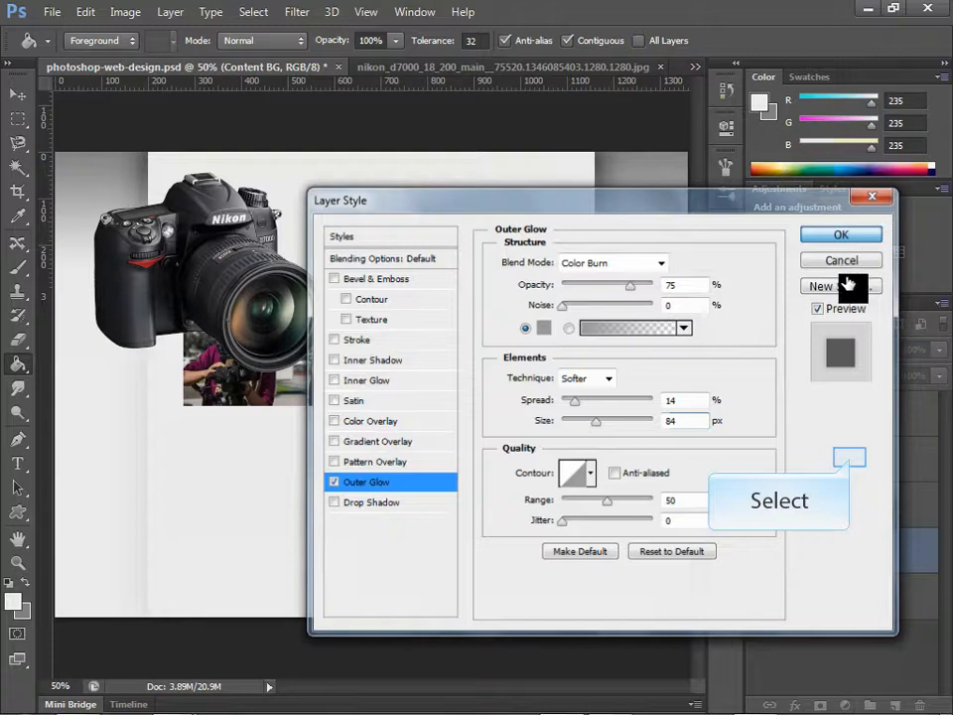
# Step: Rename Layer 2, which holds the camera cutout, as Nikon D7000
pyautogui.click(852, 463)
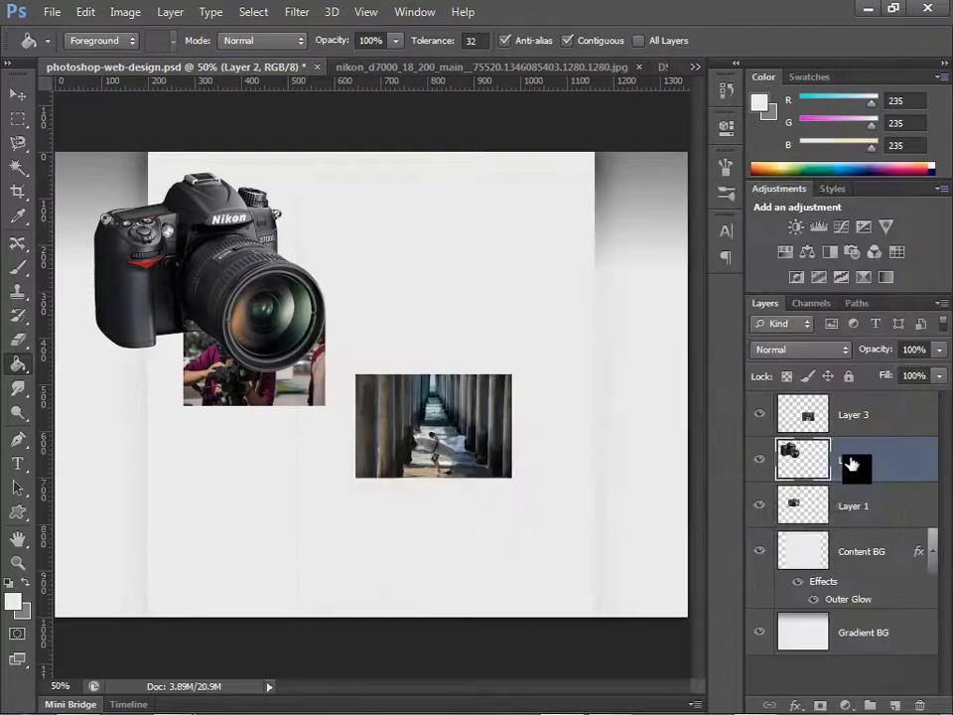
pyautogui.doubleClick(852, 463)
pyautogui.doubleClick(856, 462)
pyautogui.write('Nikon D7000')
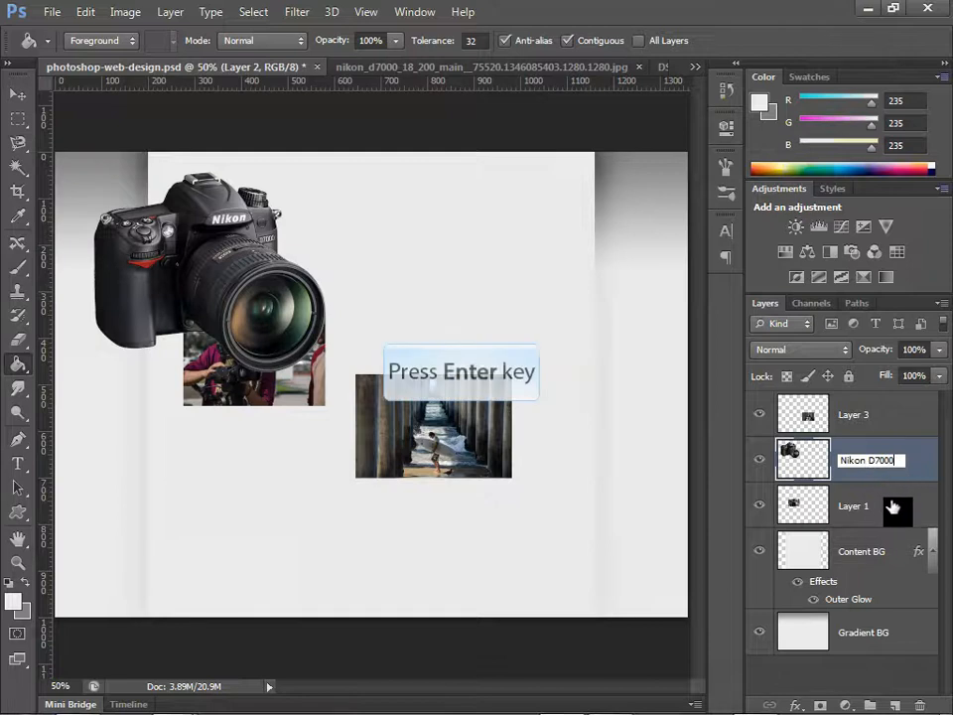
pyautogui.press('Return')
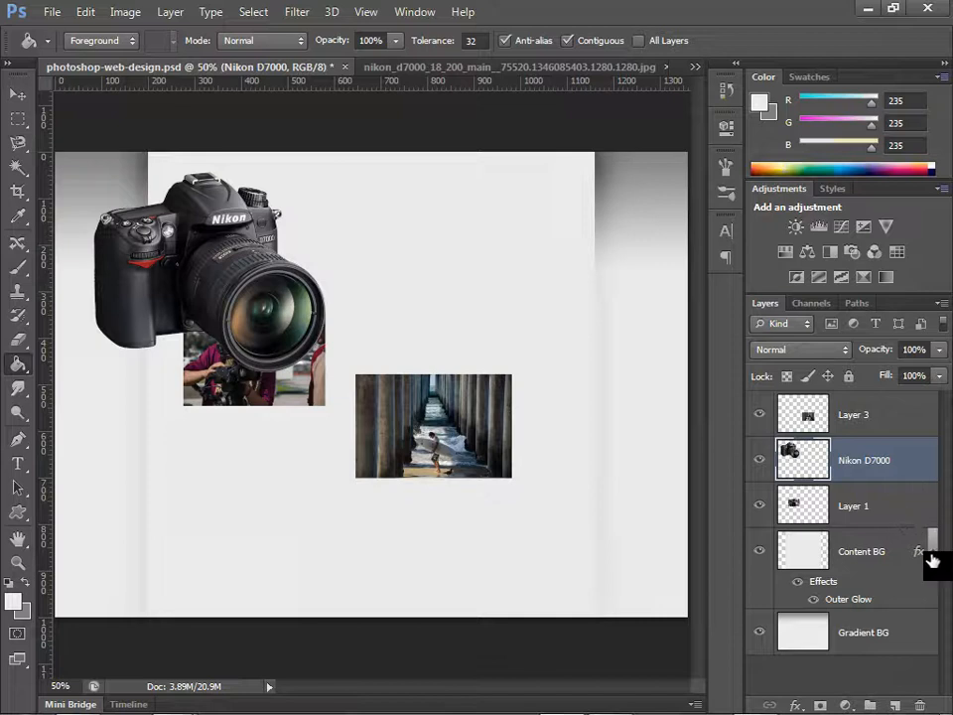
# Step: Scale the Nikon D7000 camera down to less than half its size and place it near the canvas's upper-left corner, overlapping the content area's edge
pyautogui.hotkey('ctrl', 't')
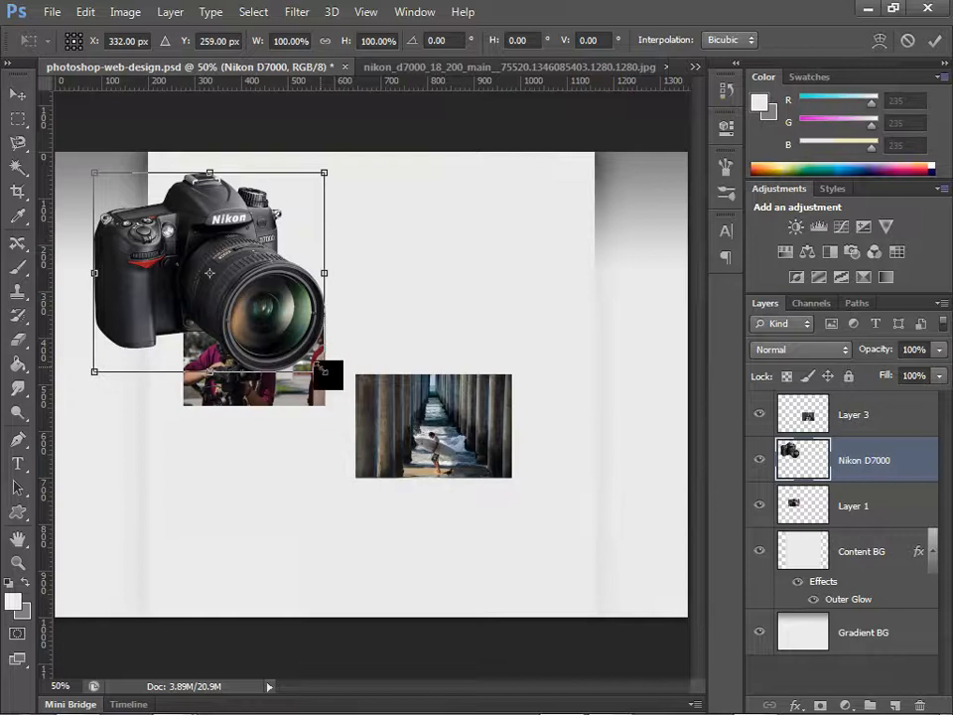
pyautogui.moveTo(324, 371); pyautogui.dragTo(236, 311)
pyautogui.moveTo(202, 239); pyautogui.dragTo(203, 244)
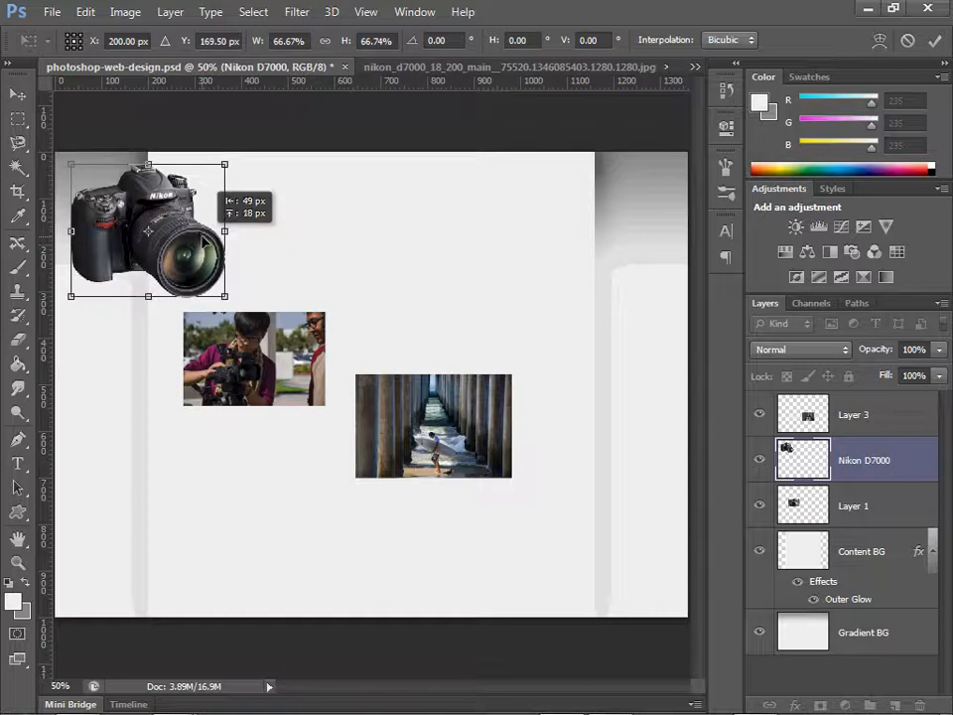
pyautogui.moveTo(202, 245); pyautogui.dragTo(203, 239)
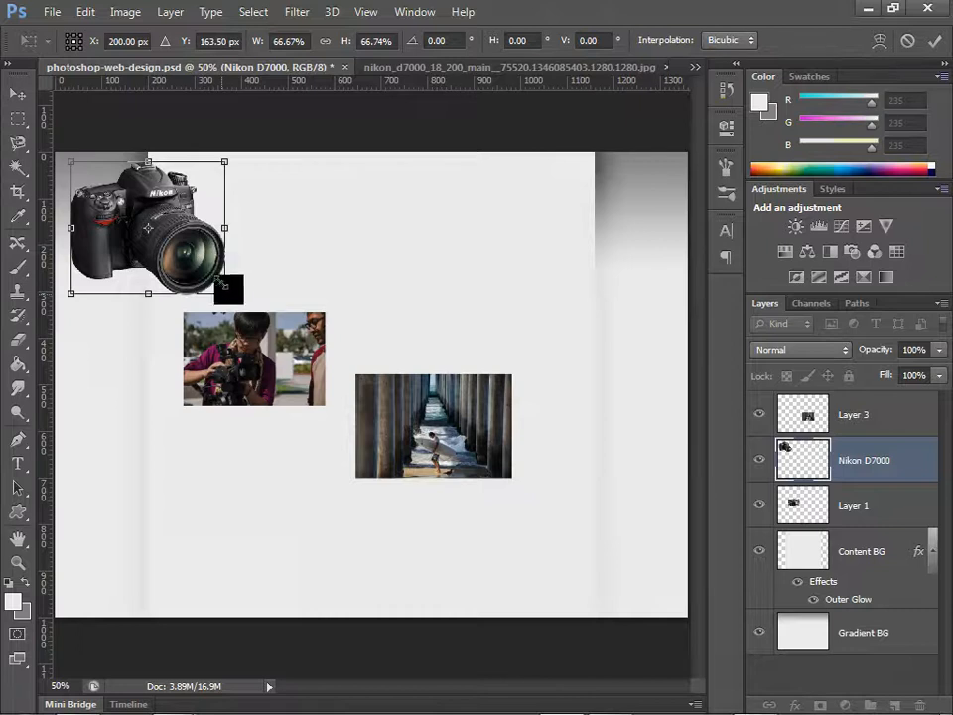
pyautogui.moveTo(223, 294); pyautogui.dragTo(179, 254)
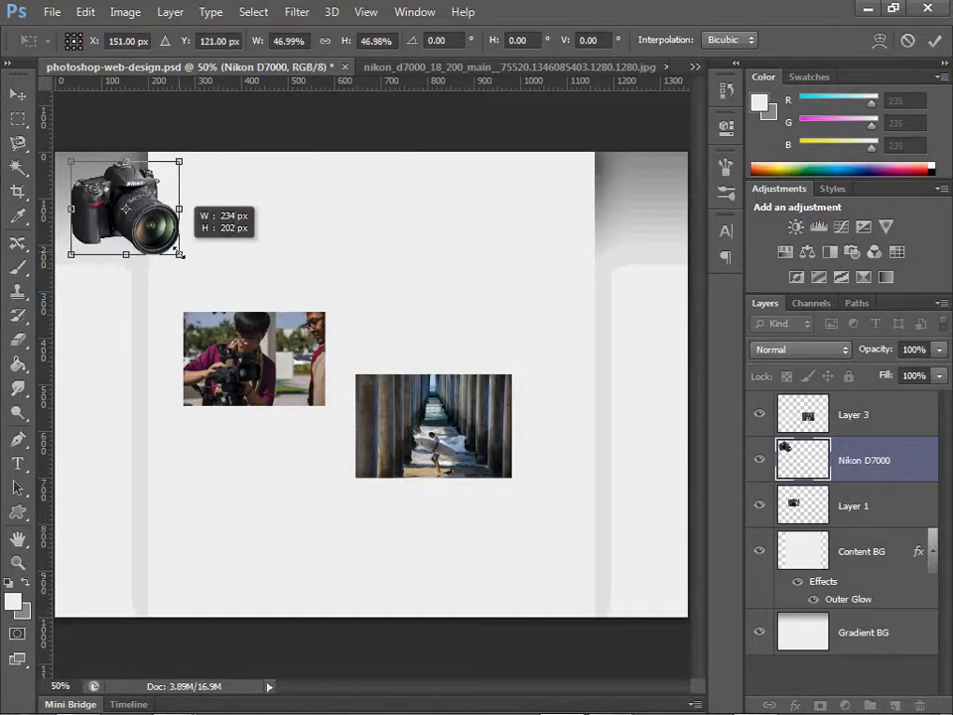
pyautogui.moveTo(143, 195)
pyautogui.mouseDown()
pyautogui.moveTo(134, 192)
pyautogui.moveTo(139, 177)
pyautogui.moveTo(129, 176)
pyautogui.moveTo(146, 196)
pyautogui.mouseUp()
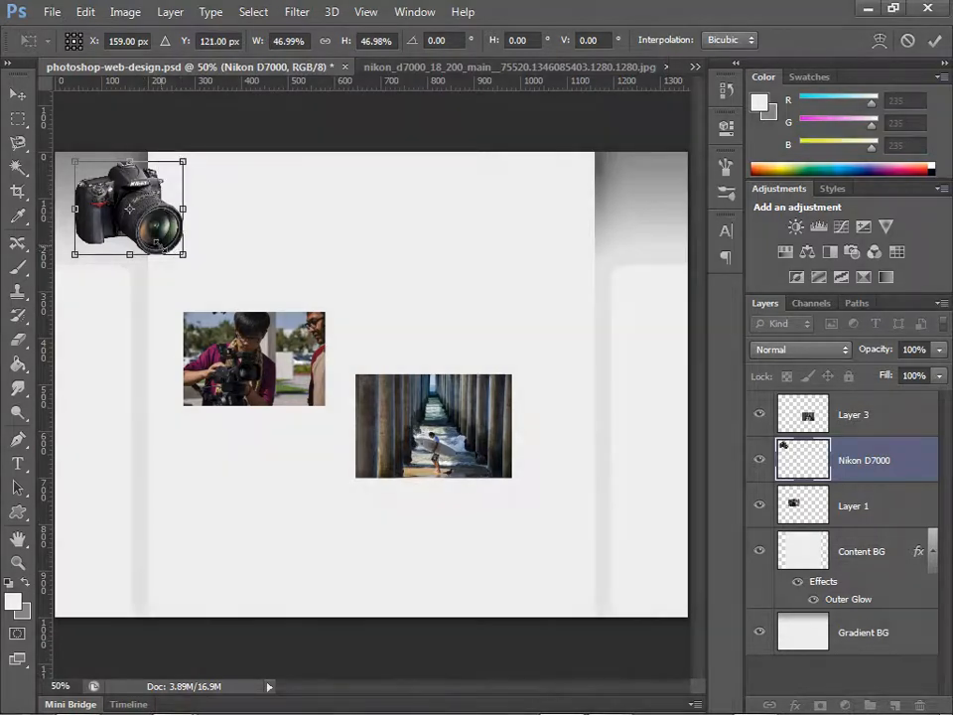
pyautogui.moveTo(183, 254); pyautogui.dragTo(160, 240)
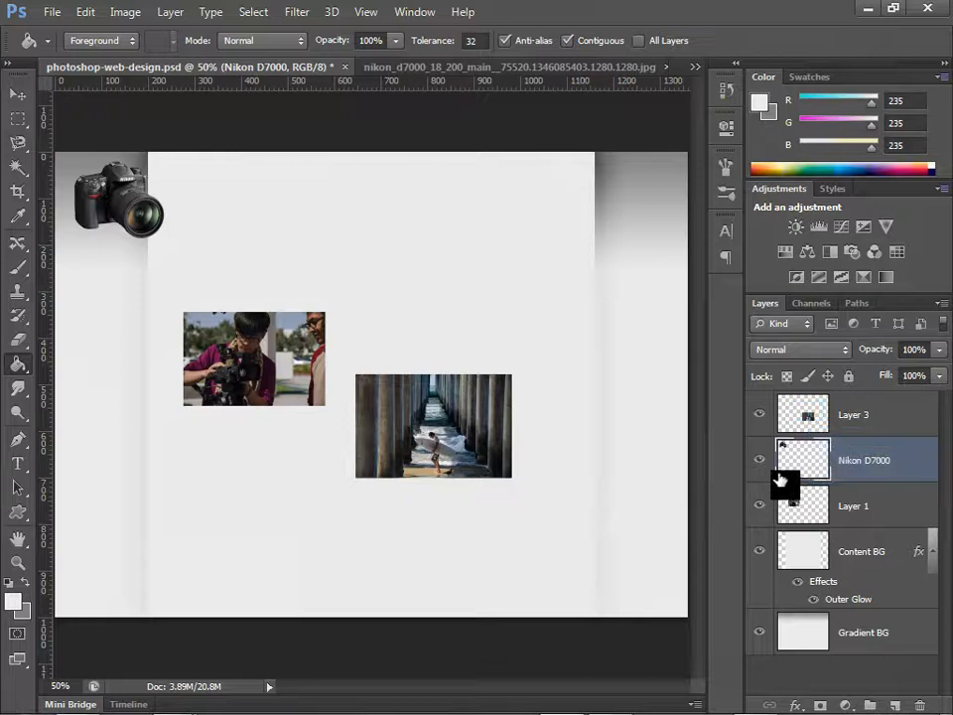
# Step: Move Layer 3 directly below the Nikon D7000 layer, then select the Nikon D7000 layer and the Move tool
pyautogui.moveTo(805, 437); pyautogui.dragTo(810, 418)
pyautogui.moveTo(811, 420); pyautogui.dragTo(833, 479)
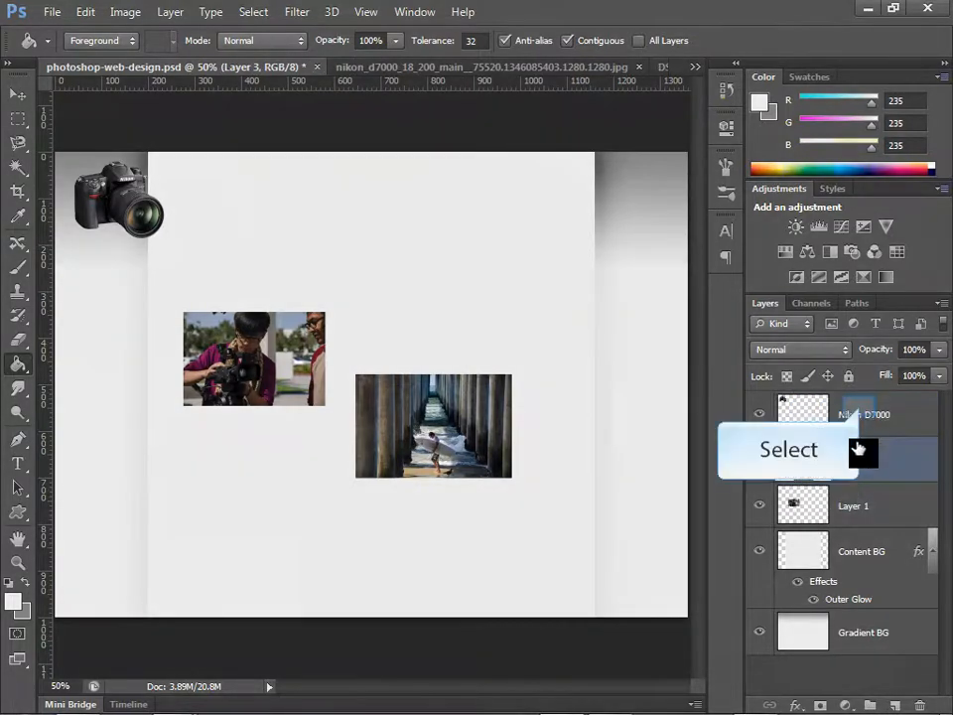
pyautogui.click(860, 414)
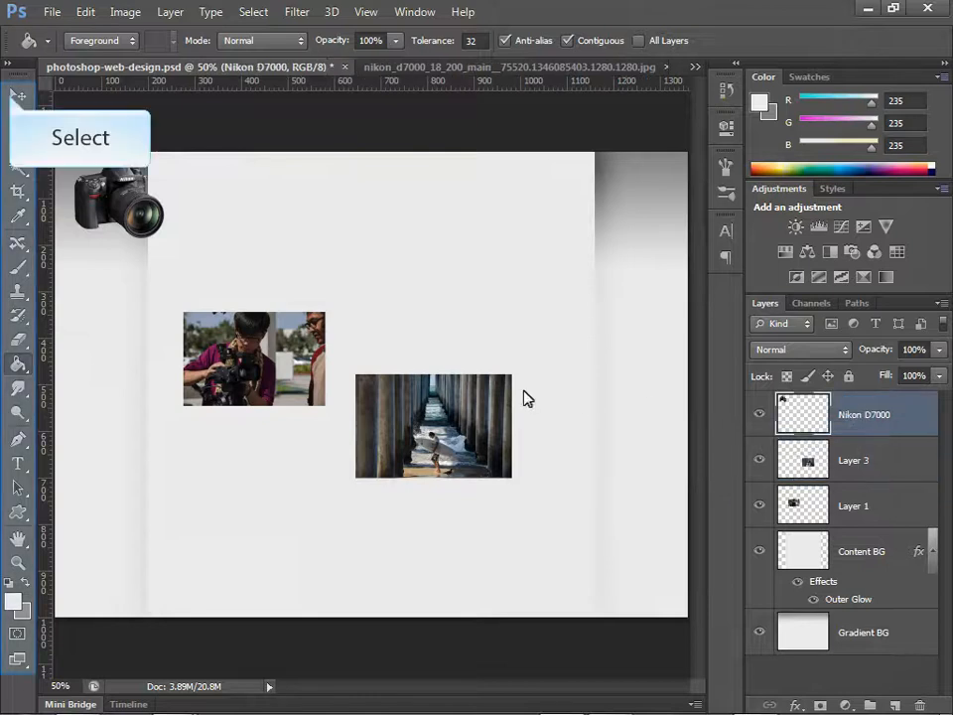
pyautogui.click(15, 95)
# Step: Toggle Layer 3's visibility off and back on to identify its photo and rename the layer as Surfer under Pier
pyautogui.click(759, 461)
pyautogui.click(760, 461)
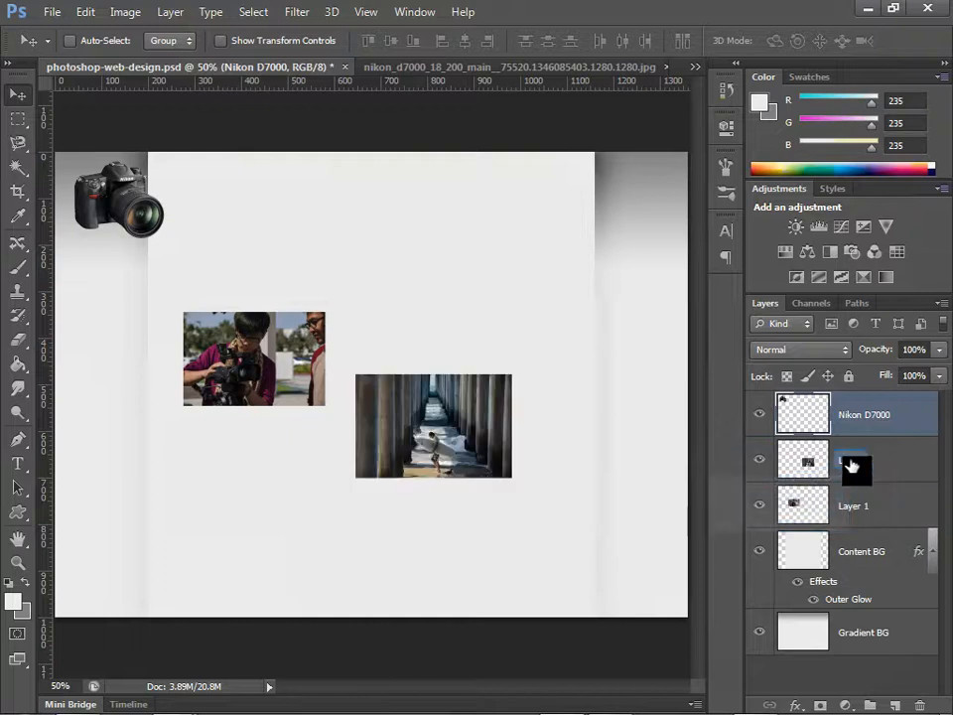
pyautogui.doubleClick(850, 461)
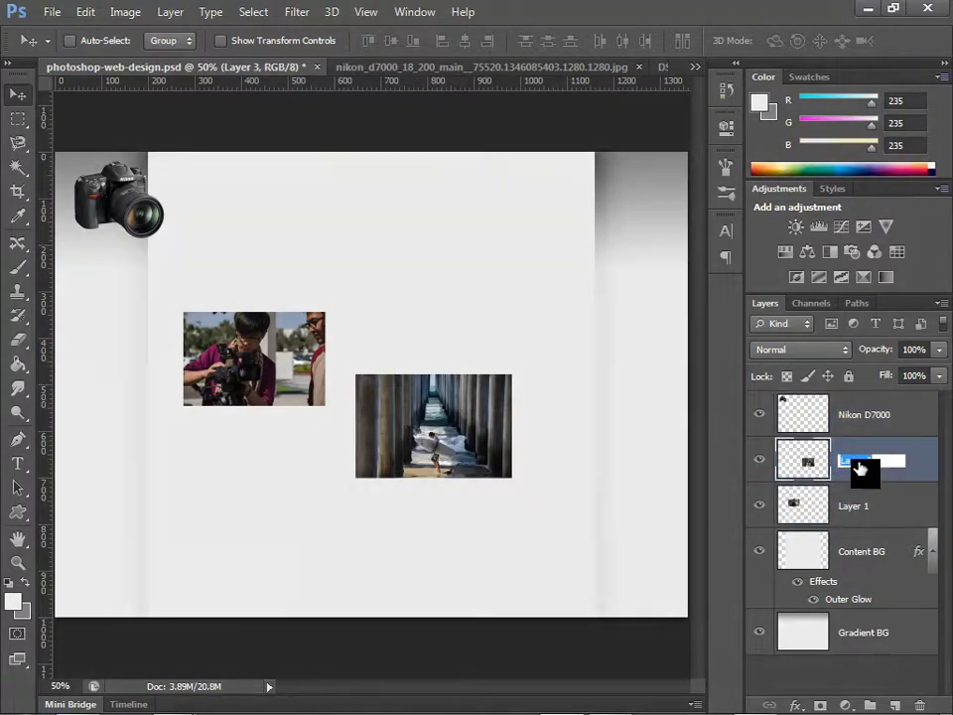
pyautogui.write('Surfer under Pier')
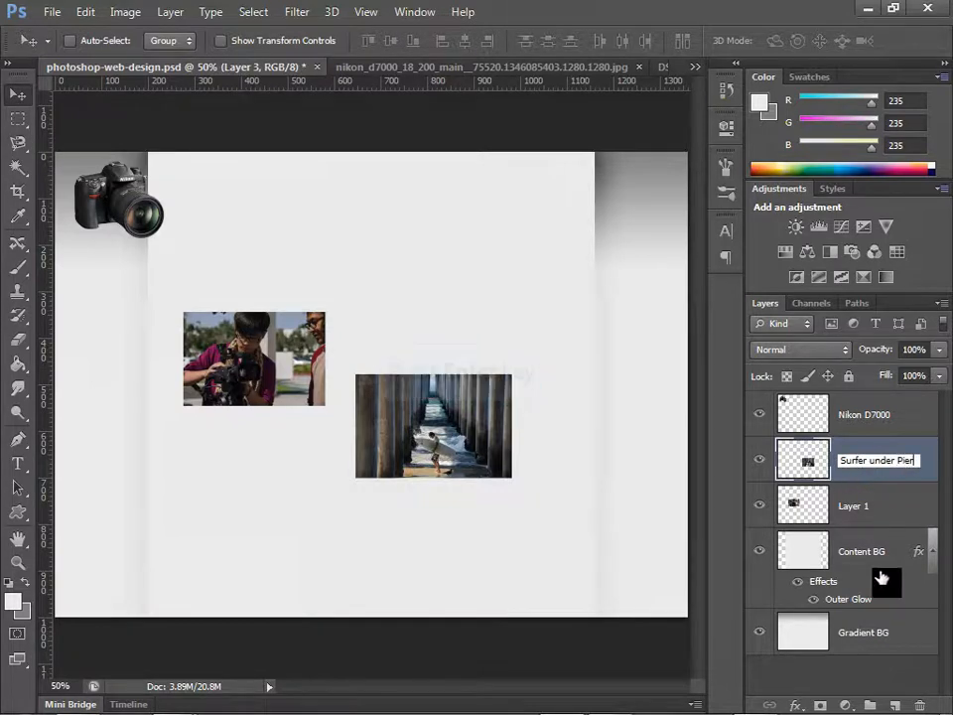
pyautogui.press('Return')
# Step: Rename Layer 1 as Beijing Student and move its photo down until its upper edge lines up with the surfer photo
pyautogui.doubleClick(854, 506)
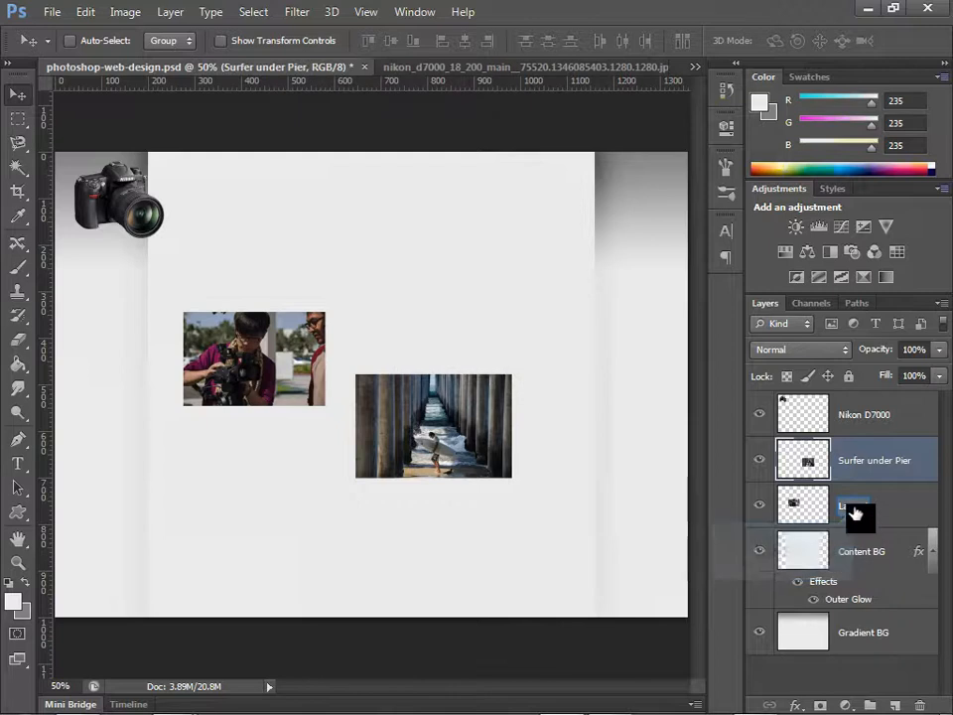
pyautogui.doubleClick(855, 509)
pyautogui.write('S')
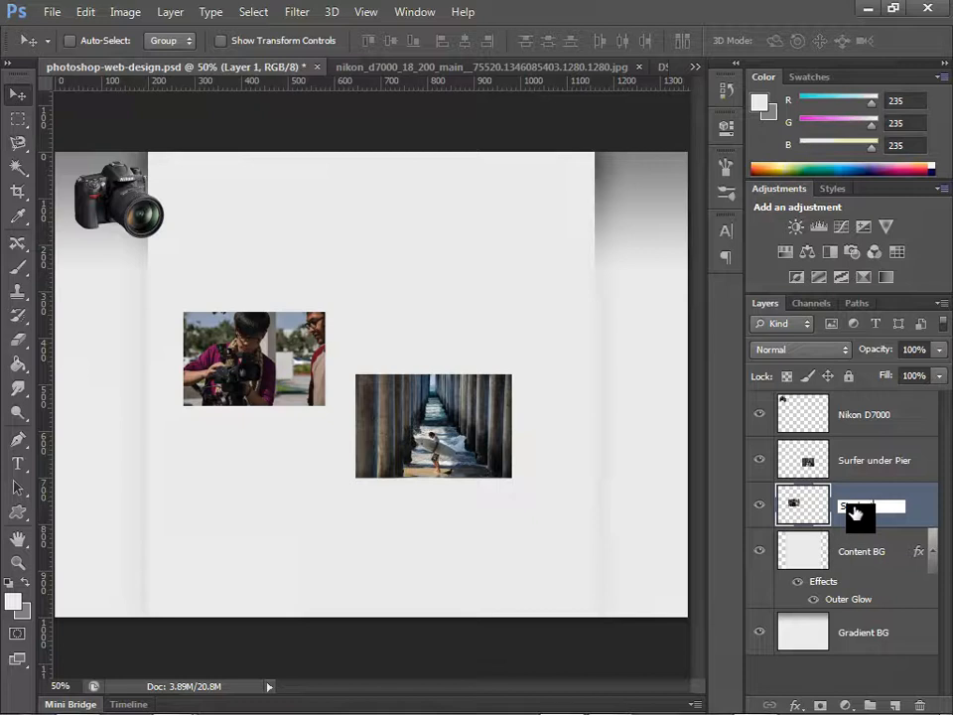
pyautogui.write('tudent')
pyautogui.press('Home')
pyautogui.write('Beijing')
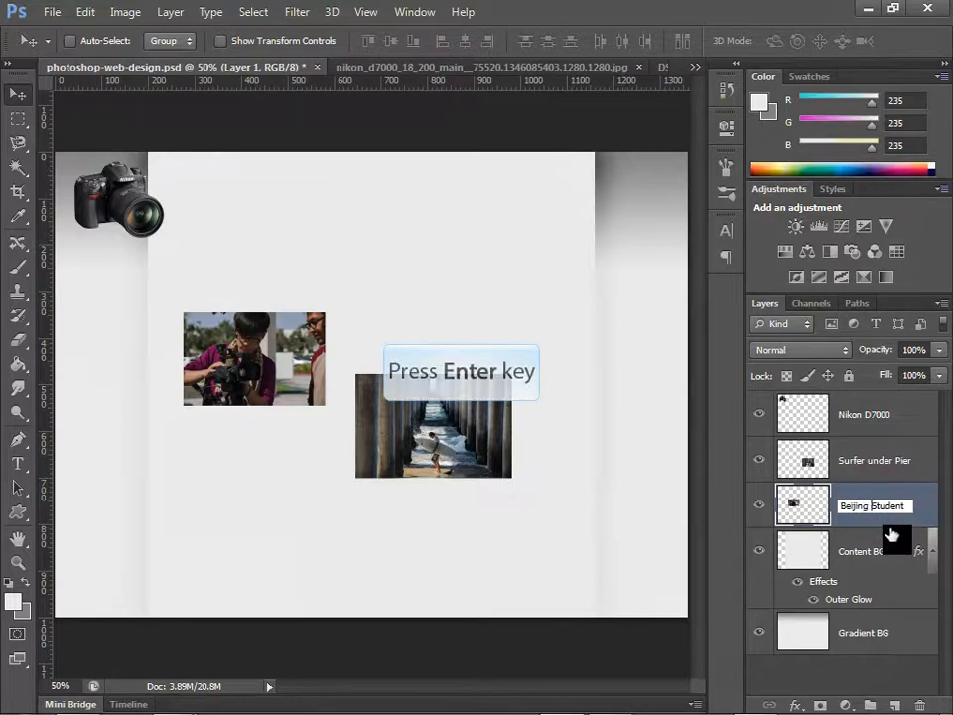
pyautogui.press('Return')
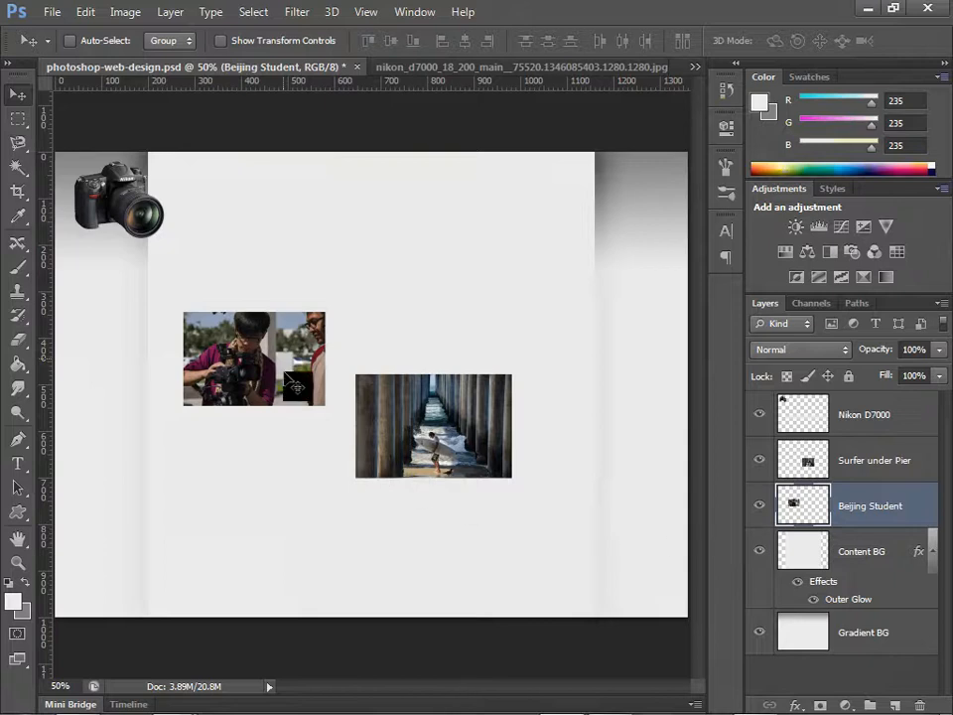
pyautogui.moveTo(285, 391); pyautogui.dragTo(286, 428)
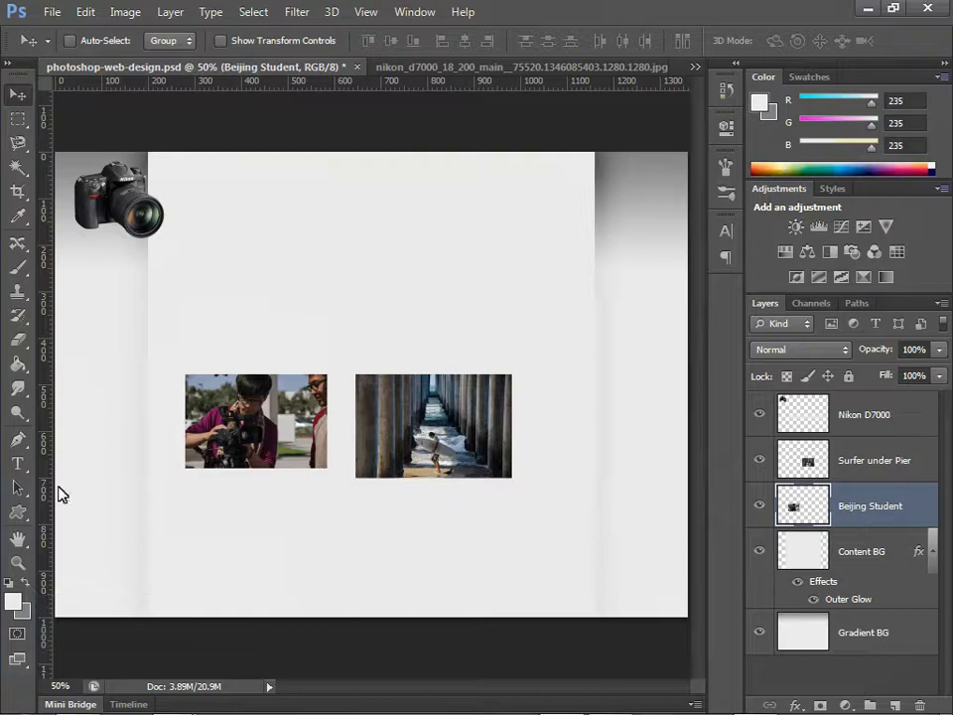
# Step: Swap the foreground and background colours and set the Type tool's text colour to a medium grey, RGB 101, 101, 101
pyautogui.click(25, 581)
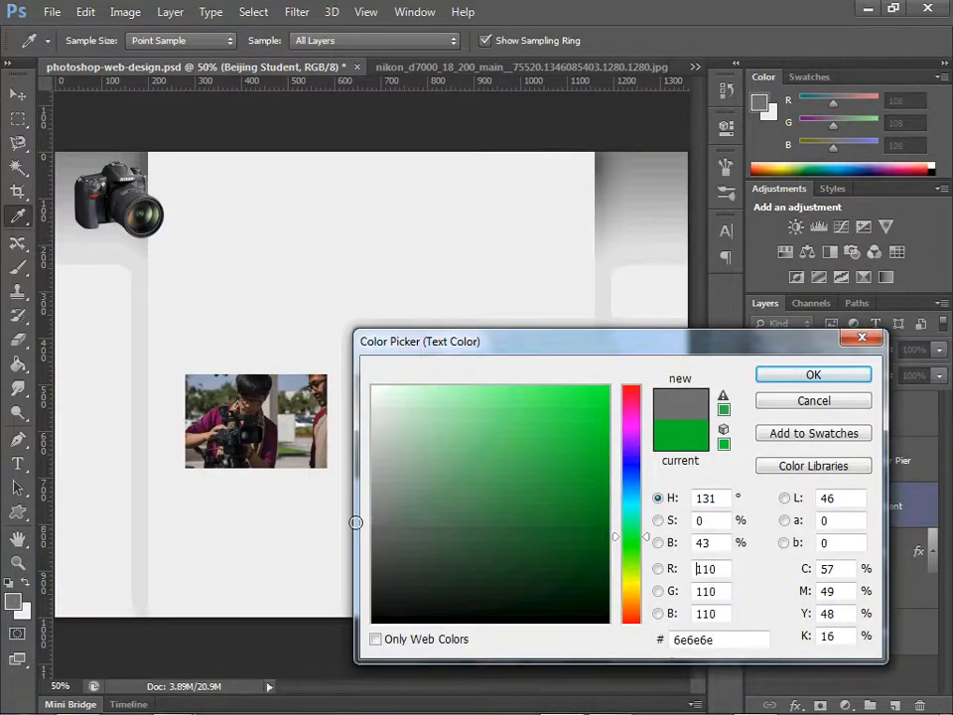
pyautogui.moveTo(356, 522); pyautogui.dragTo(355, 529)
pyautogui.click(785, 378)
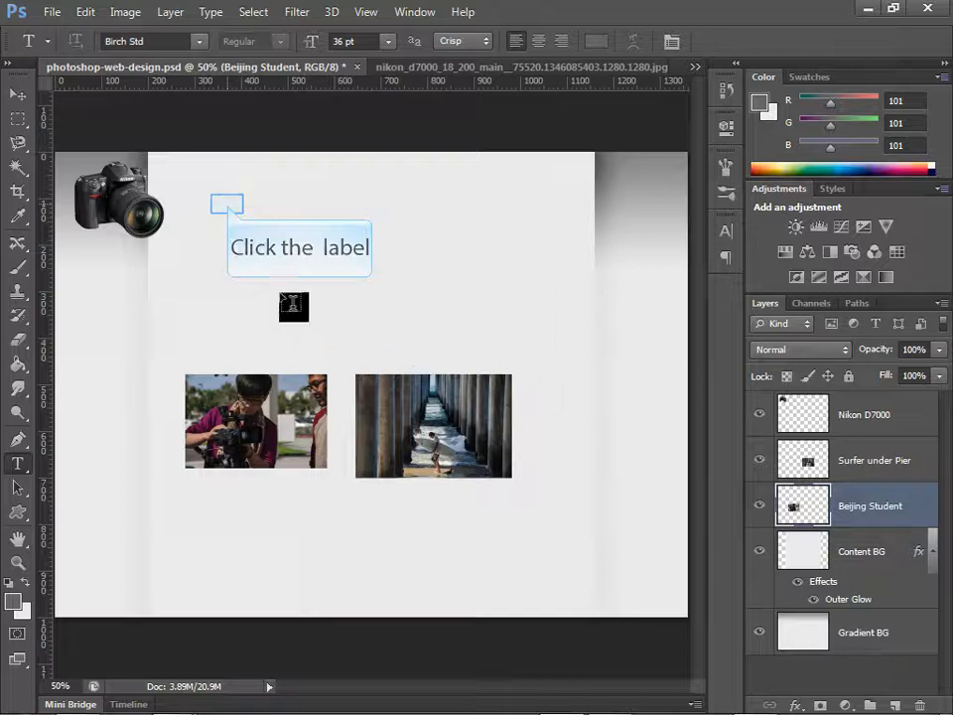
# Step: Add the title text PHOTOGRAPHY PORTFOLIO in Birch Std 36 pt beside the camera, near the upper part of the content area
pyautogui.click(228, 203)
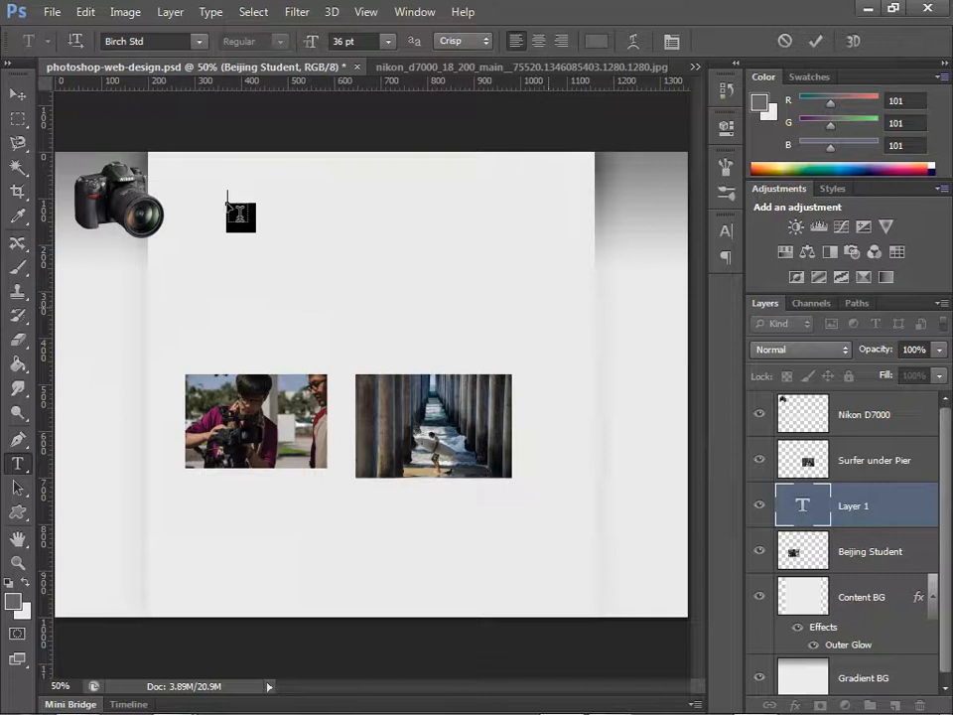
pyautogui.write('PHOTOGRAPHY P')
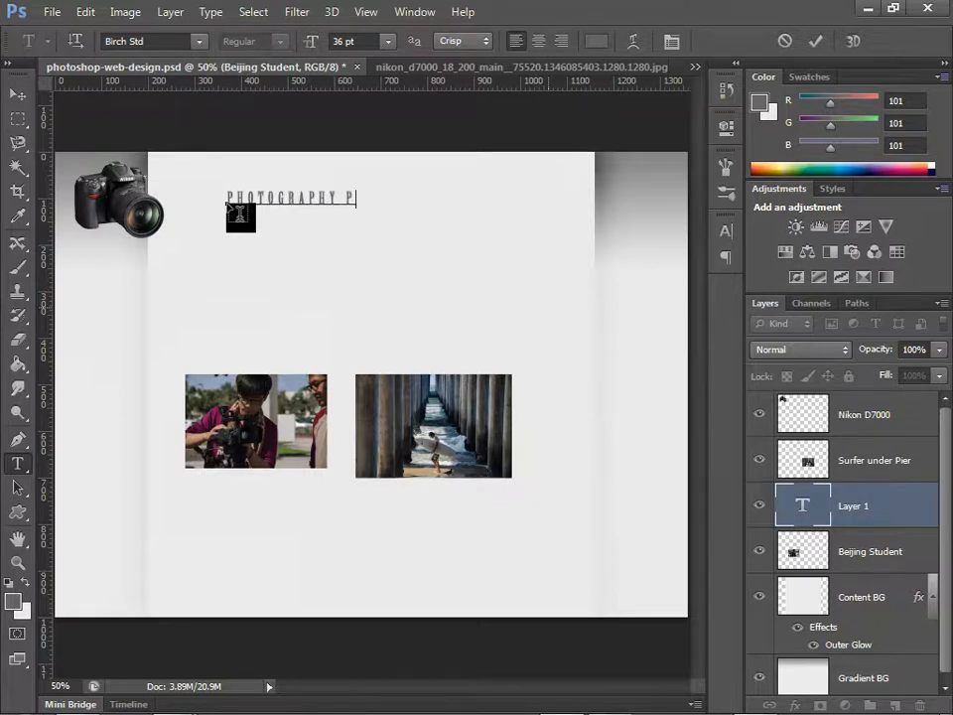
pyautogui.write('ORTFOLIO')
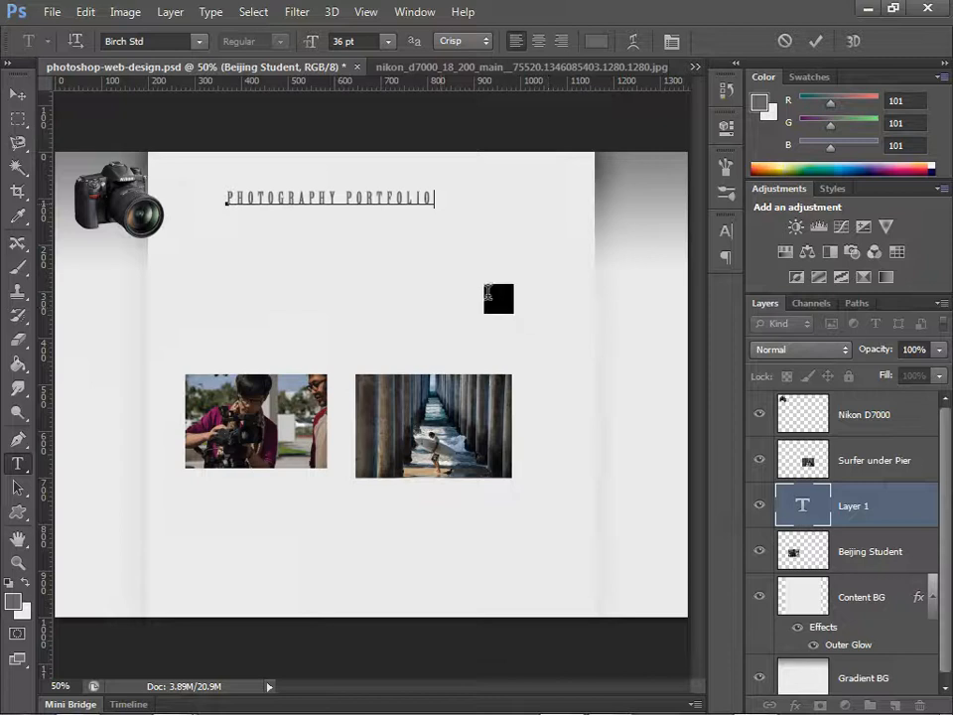
# Step: Set the whole title's font size to 48 pt and move the title slightly left and down, closer to the camera
pyautogui.moveTo(440, 204); pyautogui.dragTo(198, 206)
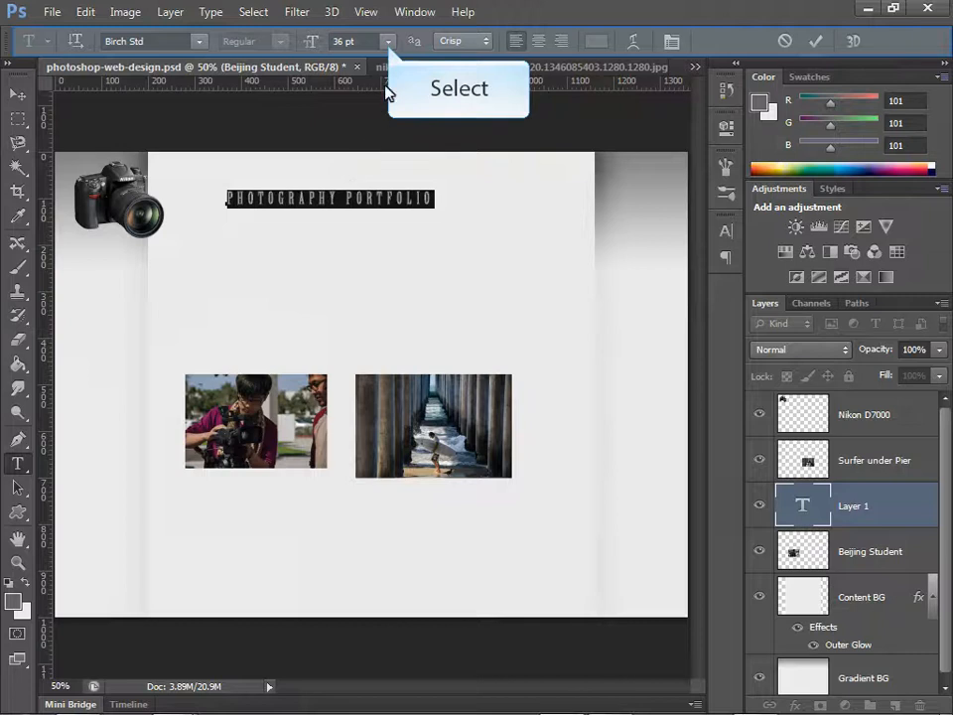
pyautogui.click(388, 41)
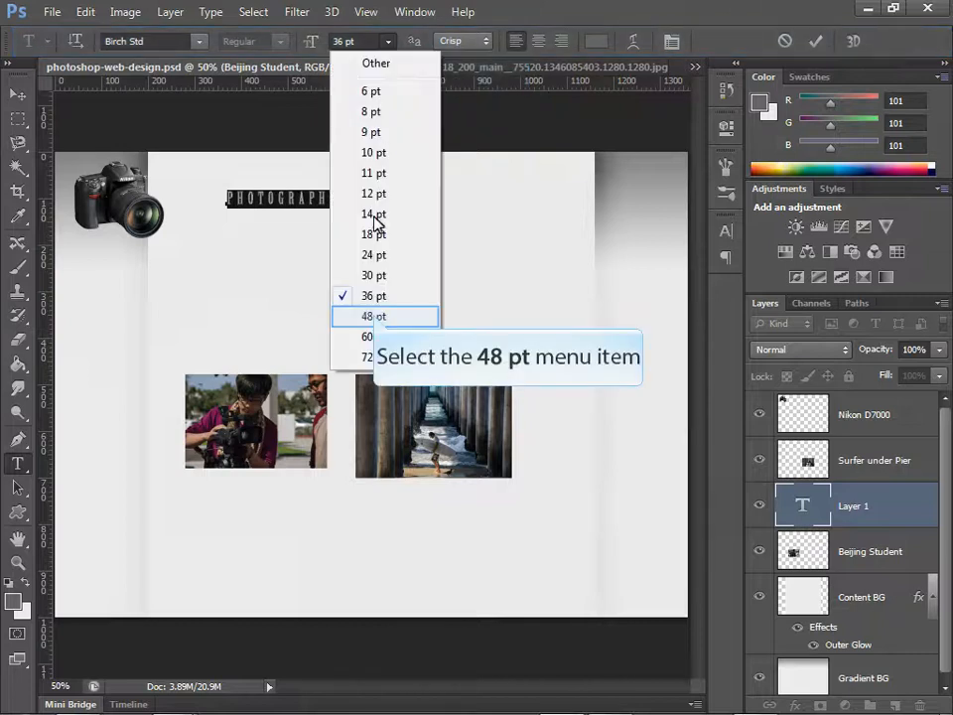
pyautogui.click(373, 316)
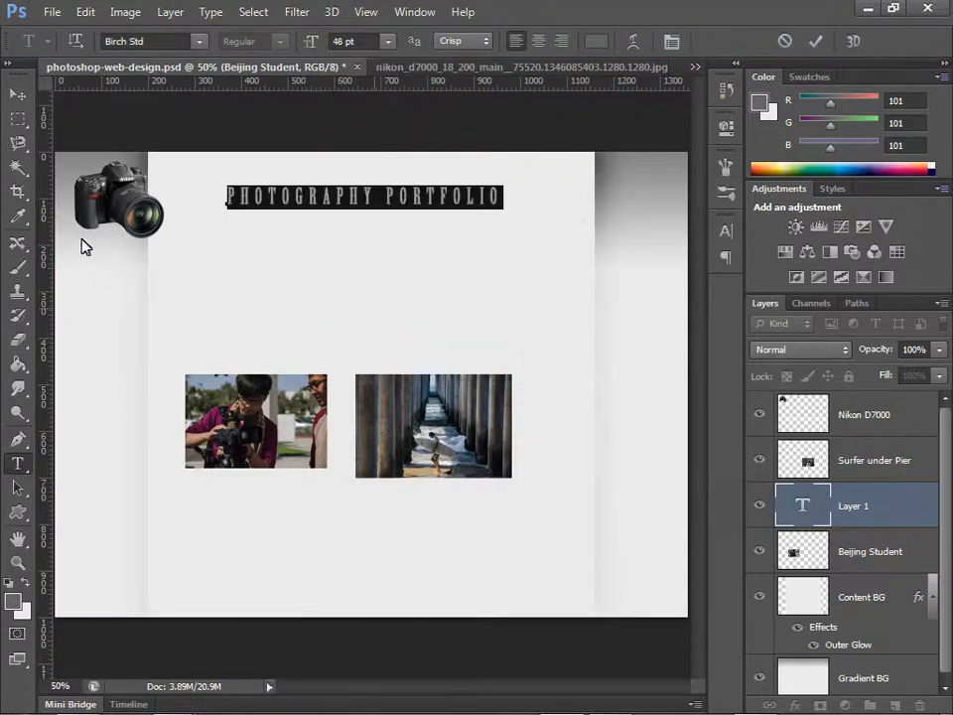
pyautogui.click(18, 93)
pyautogui.moveTo(350, 201); pyautogui.dragTo(322, 206)
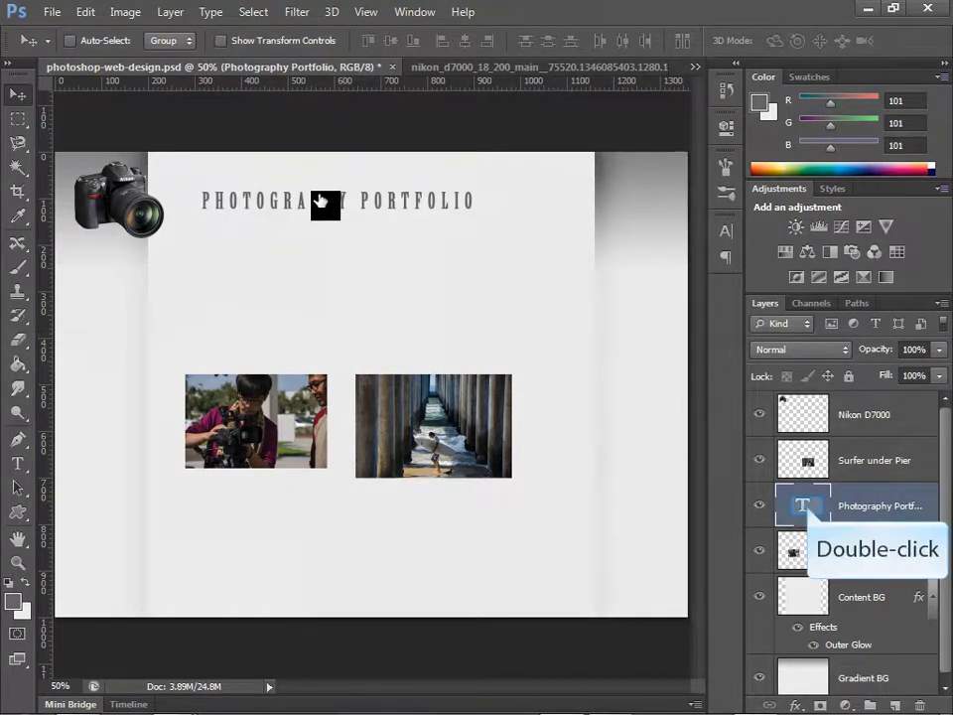
# Step: View the title's character settings and shift the title about 21 px left and 18 px up
pyautogui.doubleClick(808, 508)
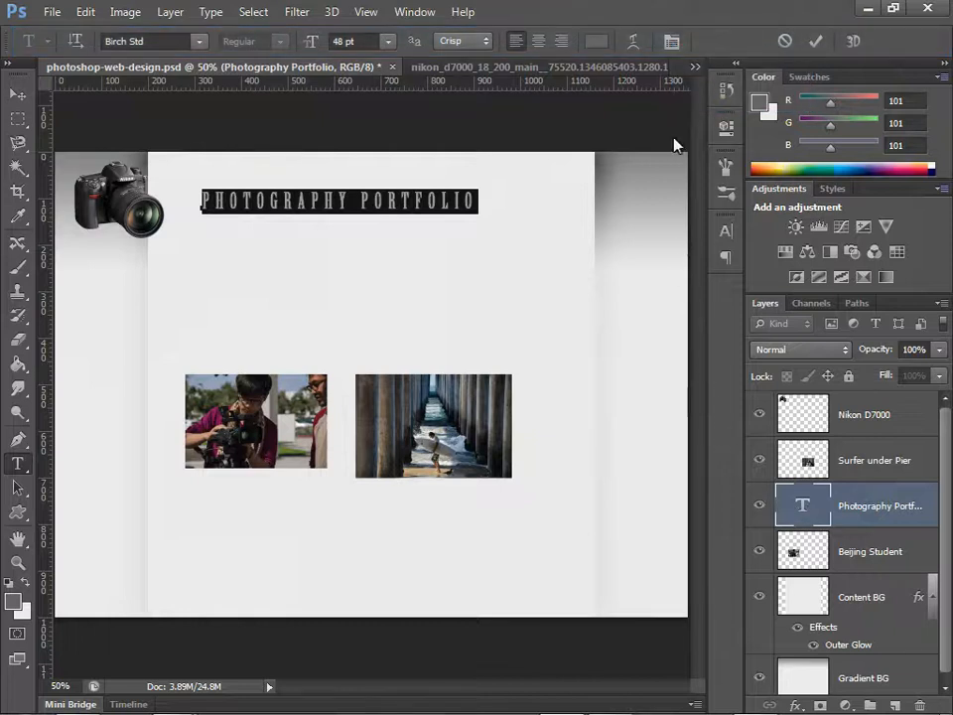
pyautogui.click(673, 43)
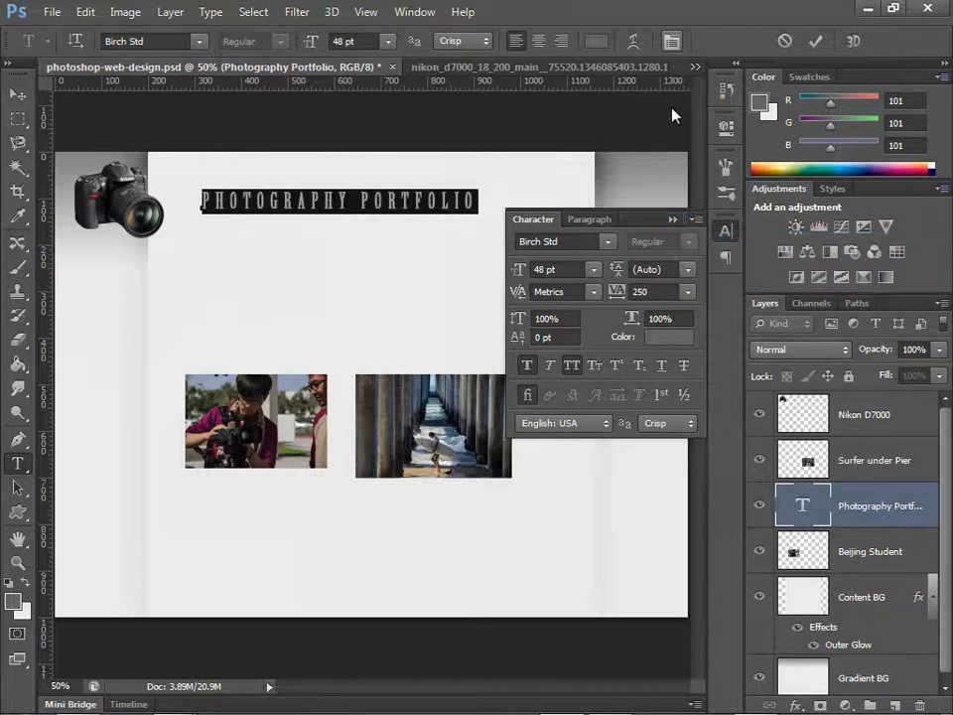
pyautogui.click(674, 219)
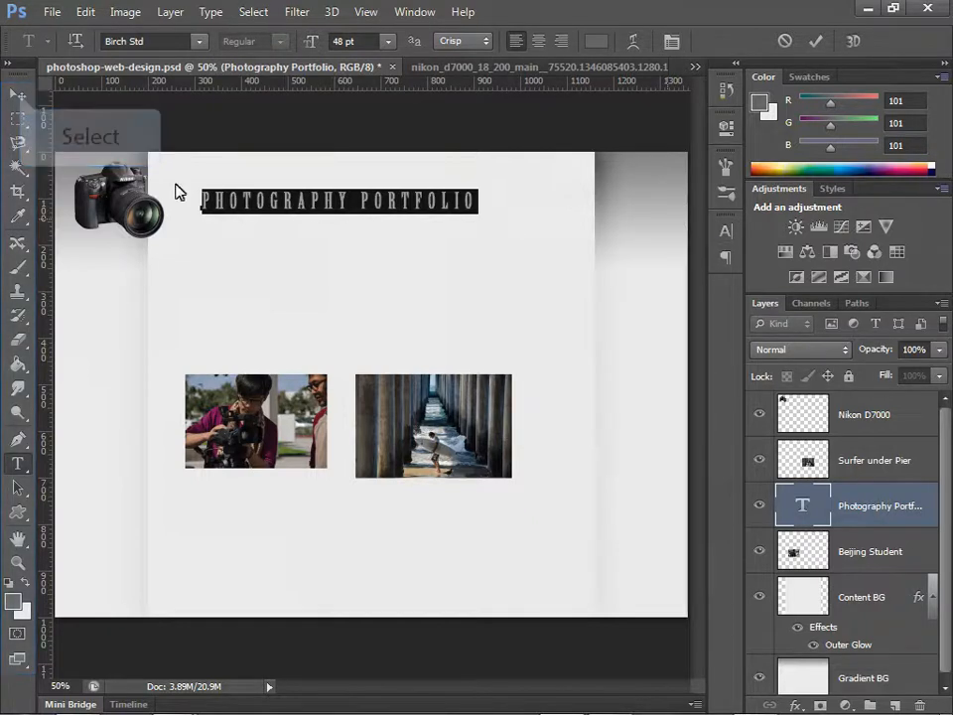
pyautogui.click(19, 95)
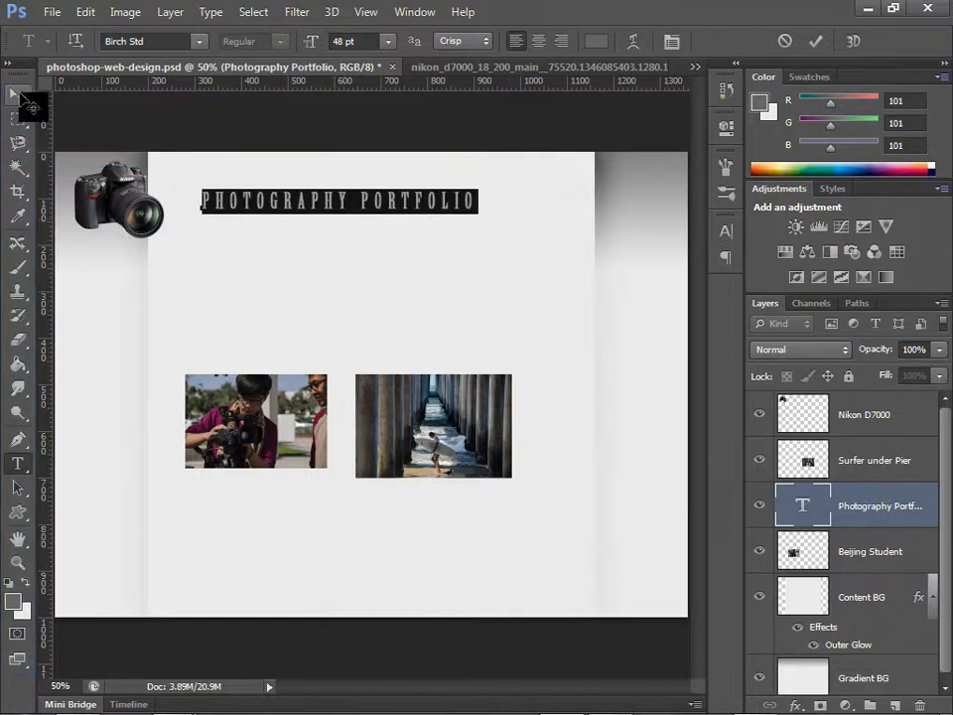
pyautogui.moveTo(412, 212); pyautogui.dragTo(392, 199)
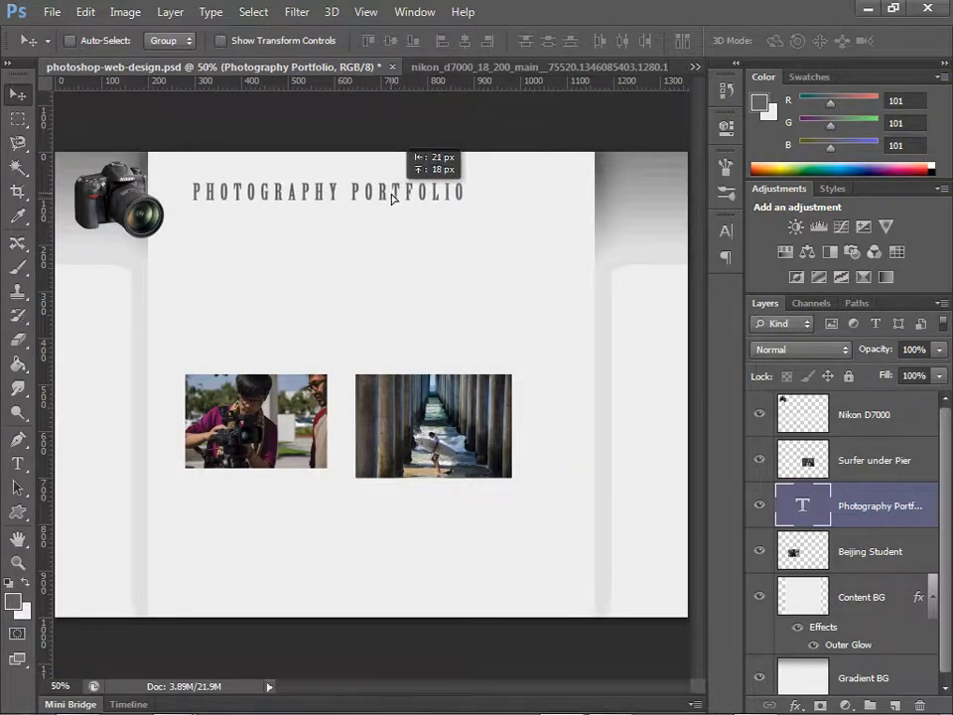
# Step: Select the Surfer under Pier, Nikon D7000, title and Beijing Student layers in turn, ending on the Photography Portfolio title layer
pyautogui.click(781, 463)
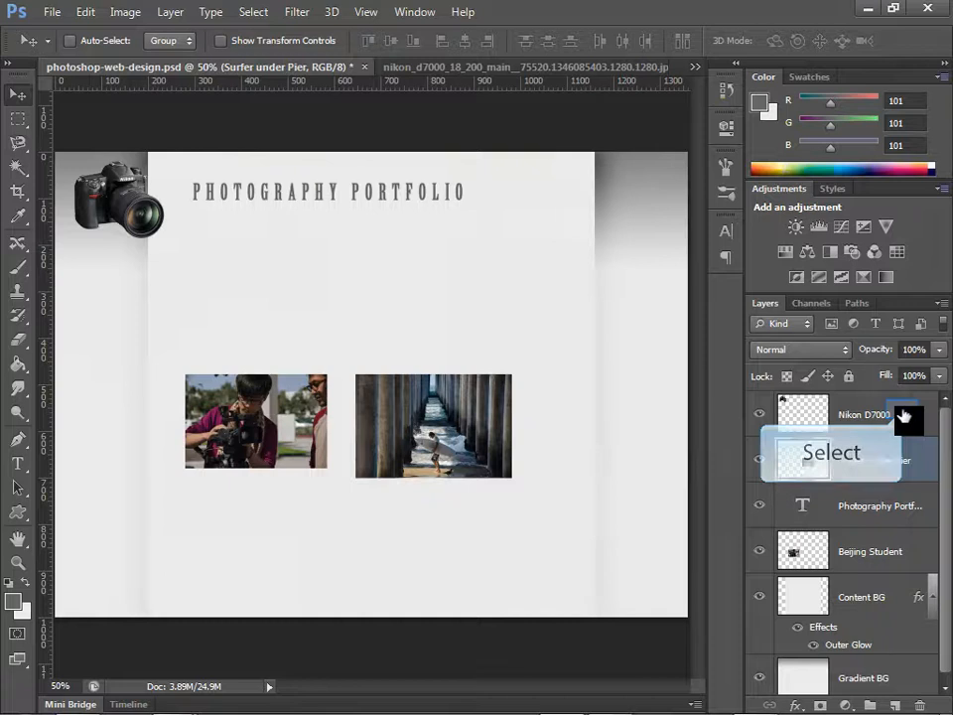
pyautogui.click(904, 415)
pyautogui.click(879, 509)
pyautogui.click(814, 554)
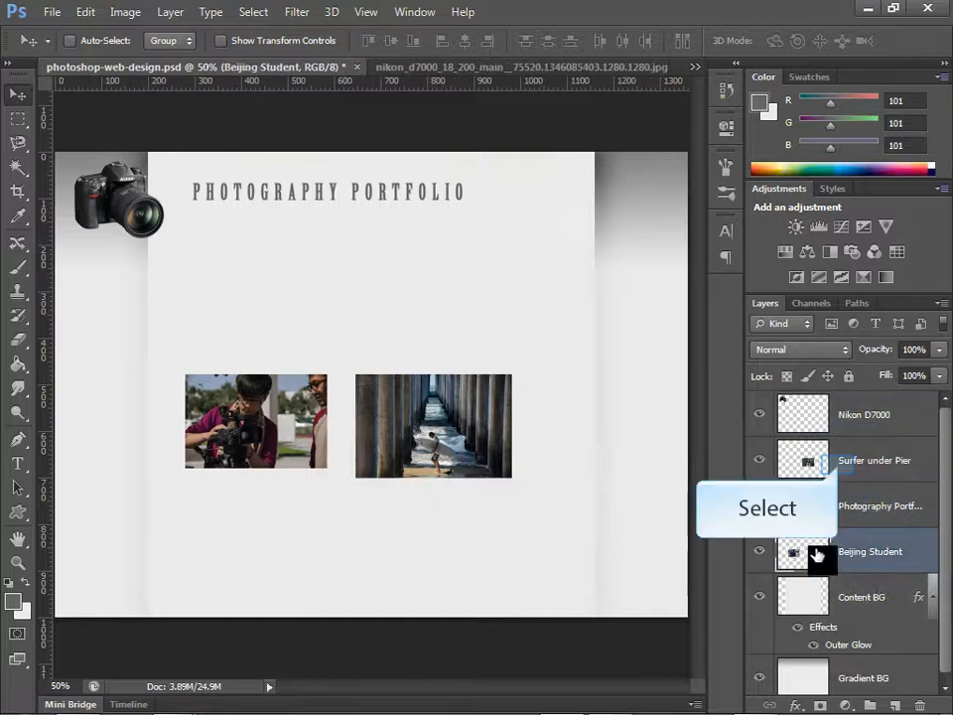
pyautogui.click(841, 469)
pyautogui.click(857, 509)
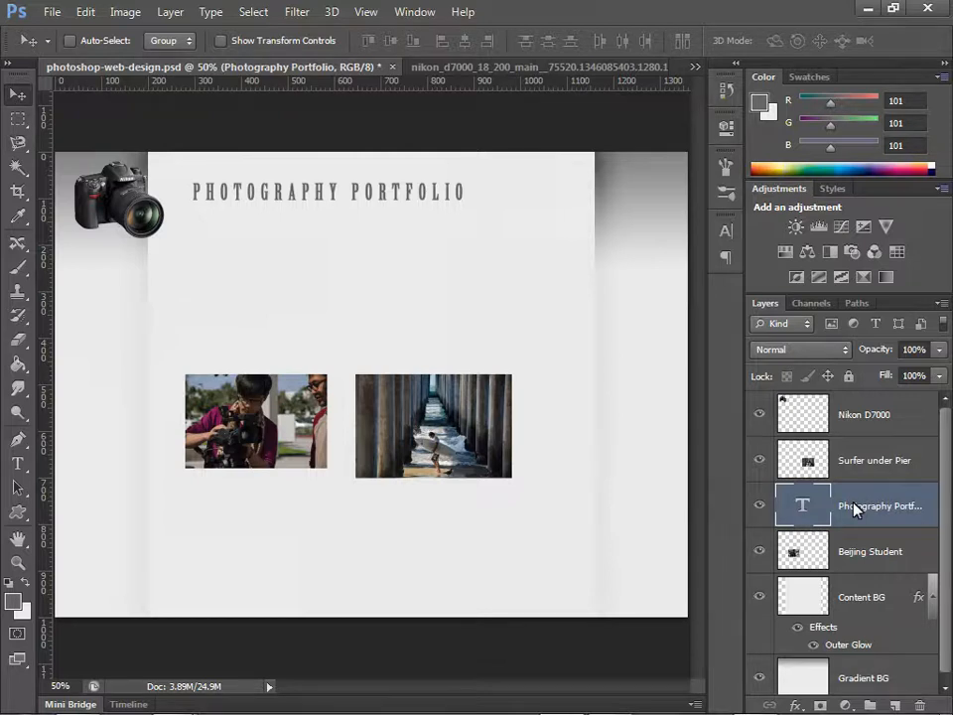
pyautogui.click(856, 508)
# Step: Turn on Auto-Select for the Move tool and move the Beijing Student photo slightly left and down within the content area
pyautogui.click(70, 41)
pyautogui.click(449, 432)
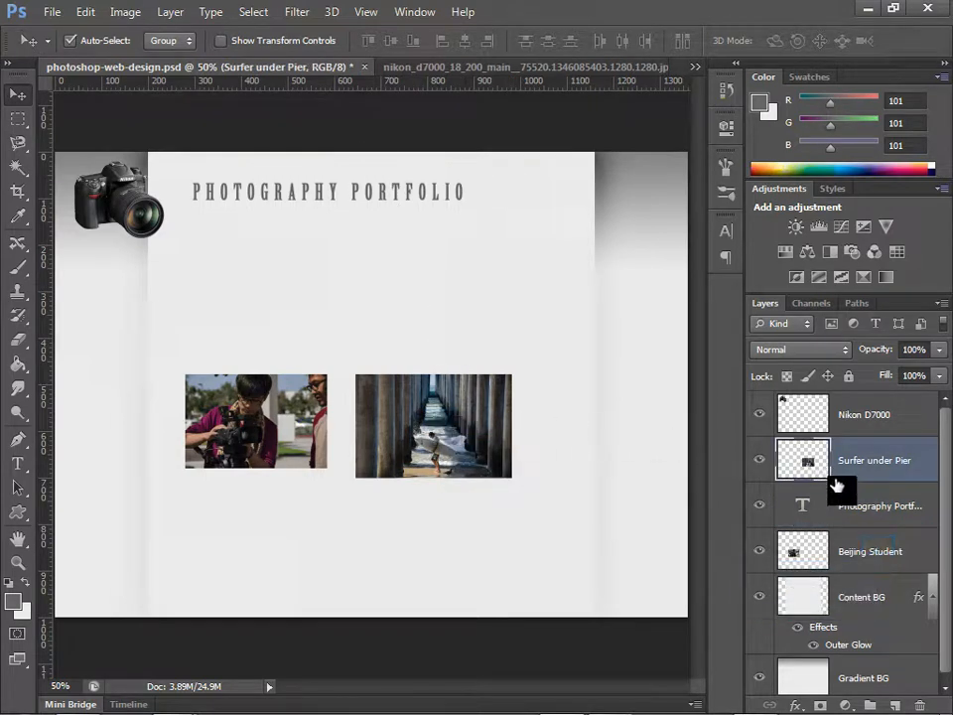
pyautogui.click(879, 553)
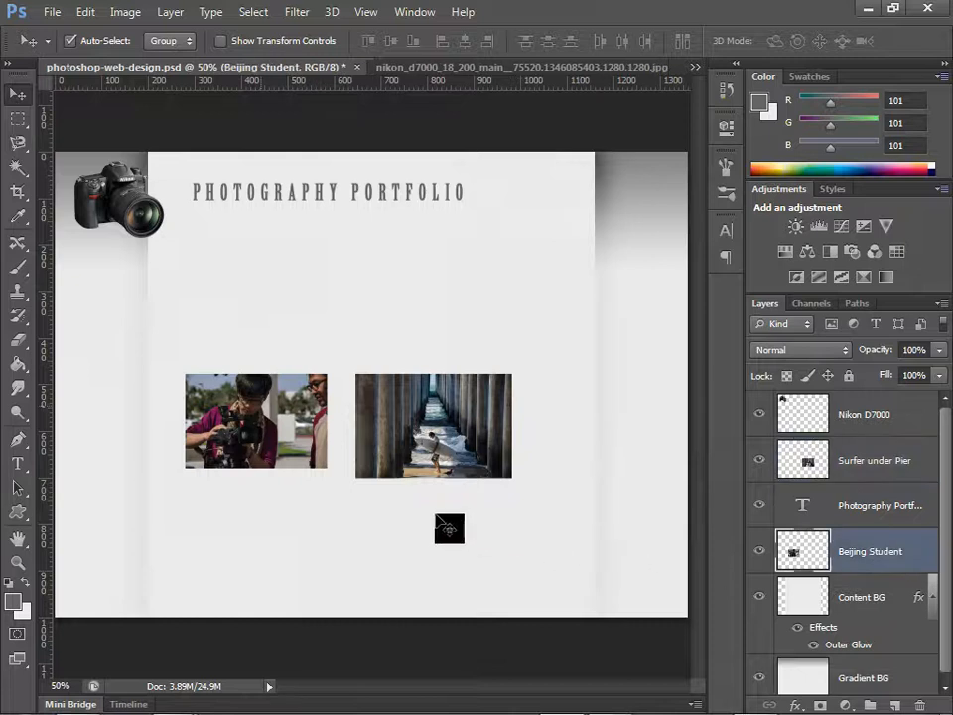
pyautogui.moveTo(260, 408)
pyautogui.mouseDown()
pyautogui.moveTo(286, 338)
pyautogui.moveTo(243, 413)
pyautogui.moveTo(255, 411)
pyautogui.mouseUp()
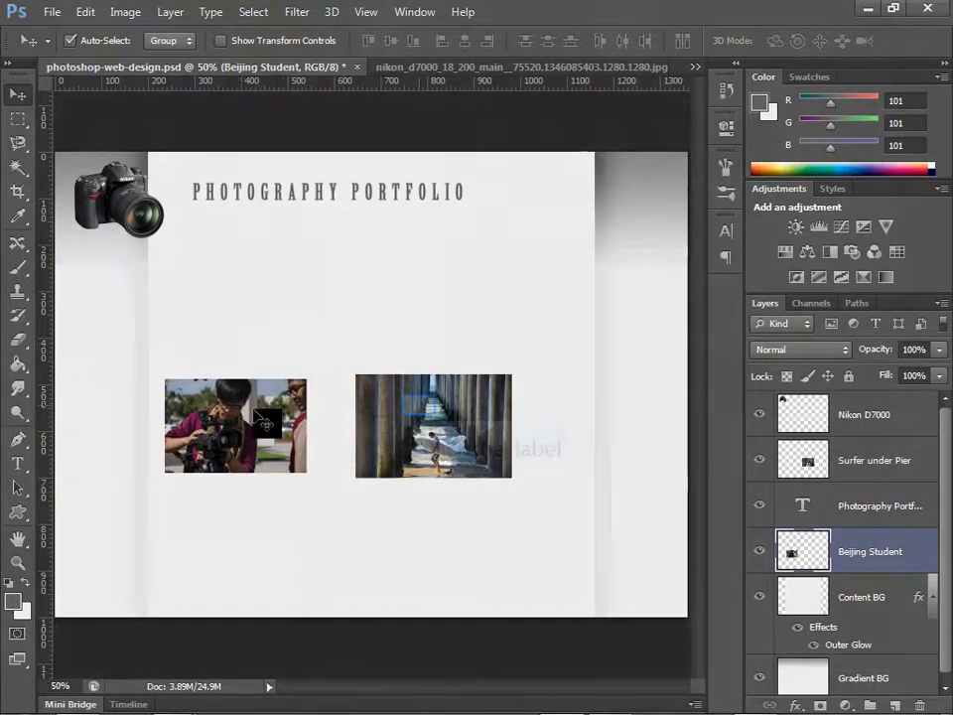
# Step: Move the surfer photo over the Beijing Student photo and test auto-selecting each of the overlapping photos directly on the canvas
pyautogui.click(421, 410)
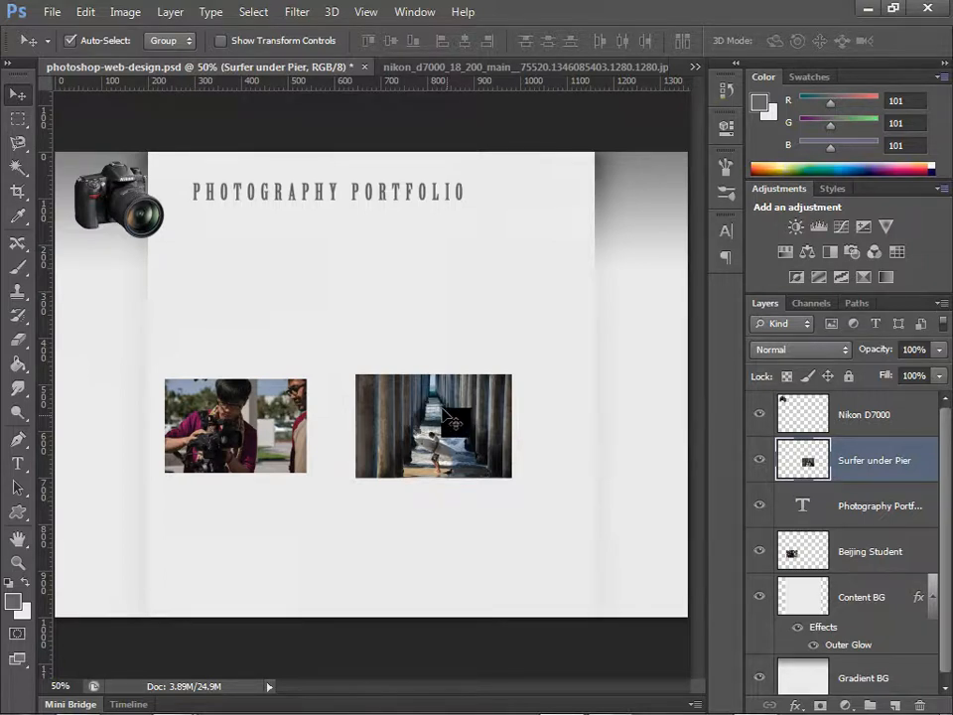
pyautogui.moveTo(451, 422); pyautogui.dragTo(276, 395)
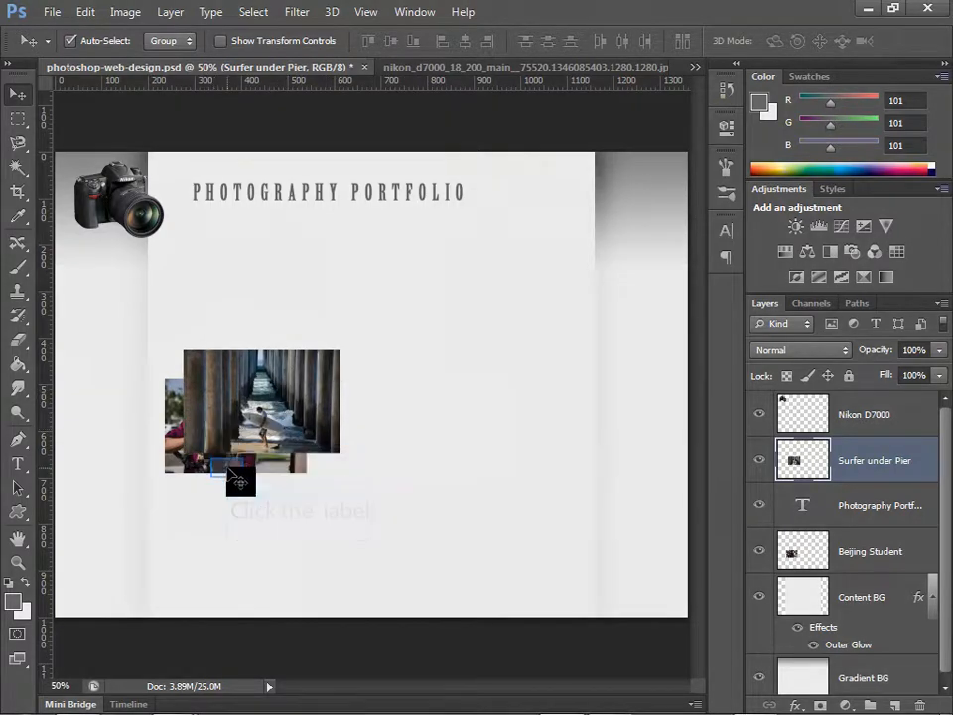
pyautogui.click(240, 480)
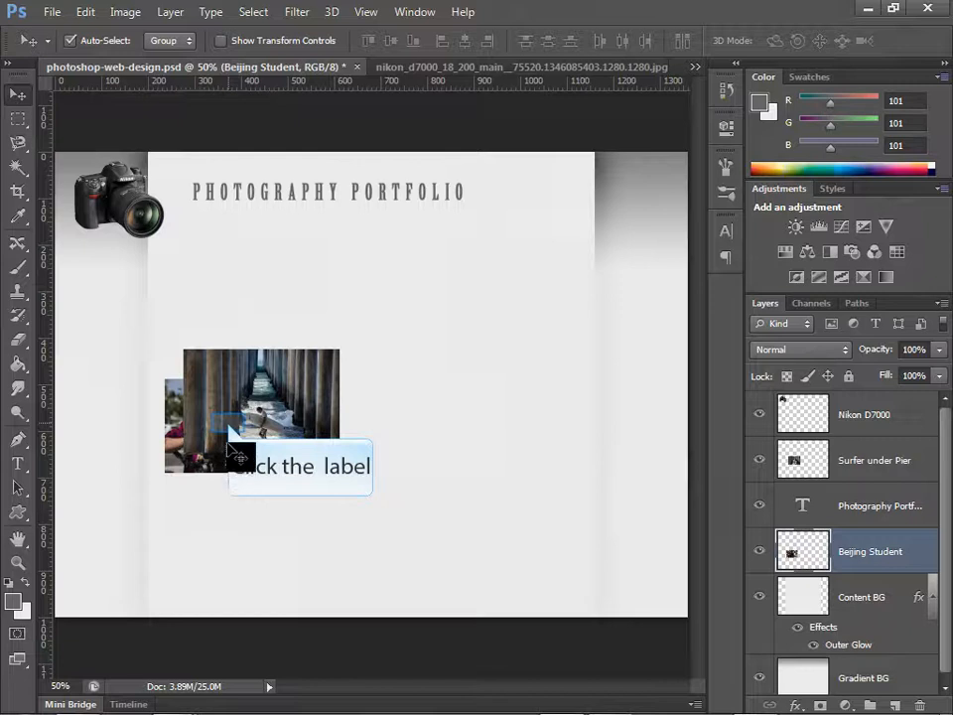
pyautogui.click(230, 430)
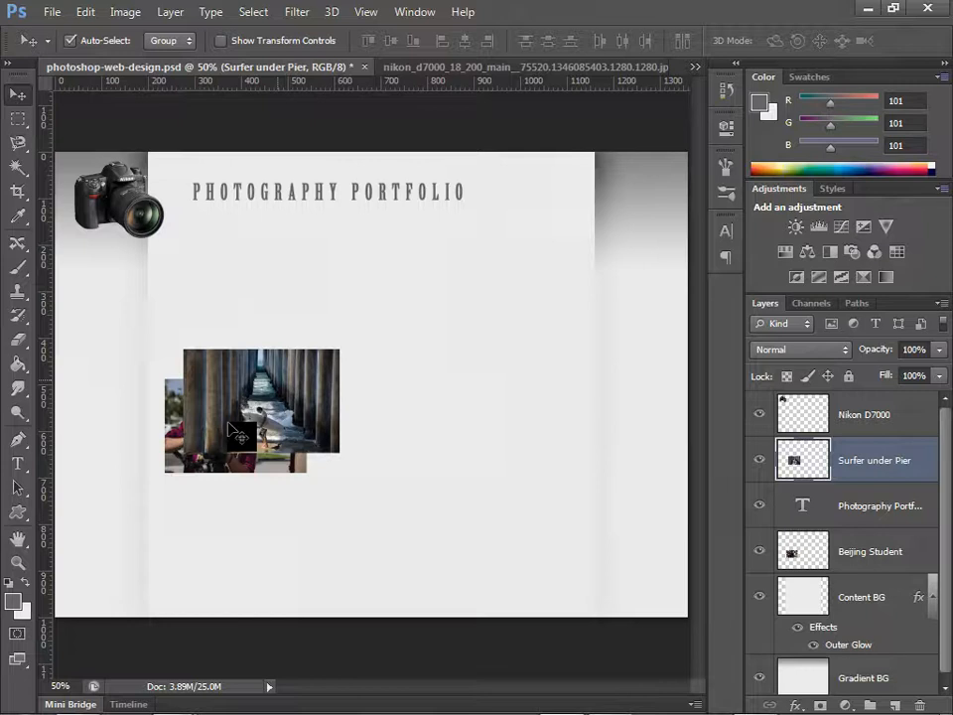
# Step: Move the surfer photo off the student photo, up and right to below the title's end, and select the Nikon D7000 layer
pyautogui.moveTo(280, 381); pyautogui.dragTo(450, 293)
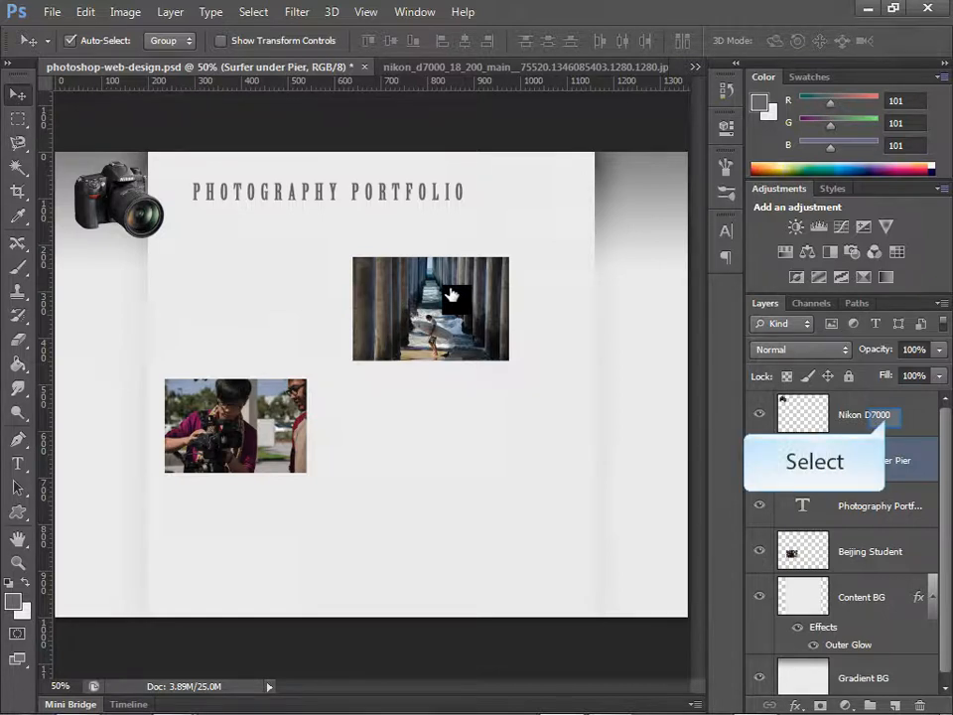
pyautogui.click(889, 427)
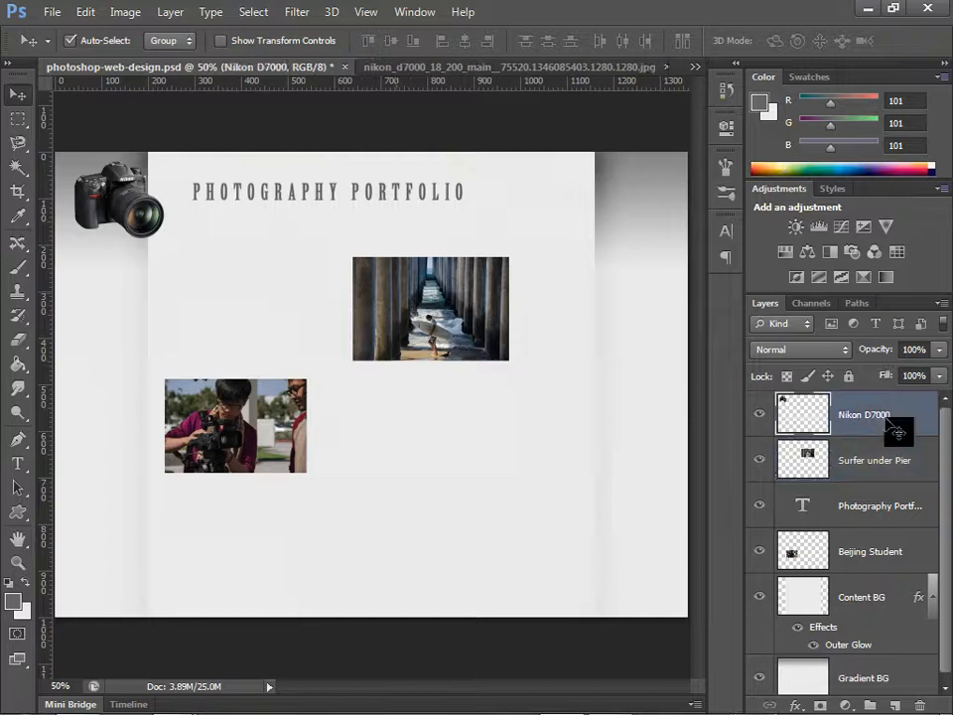